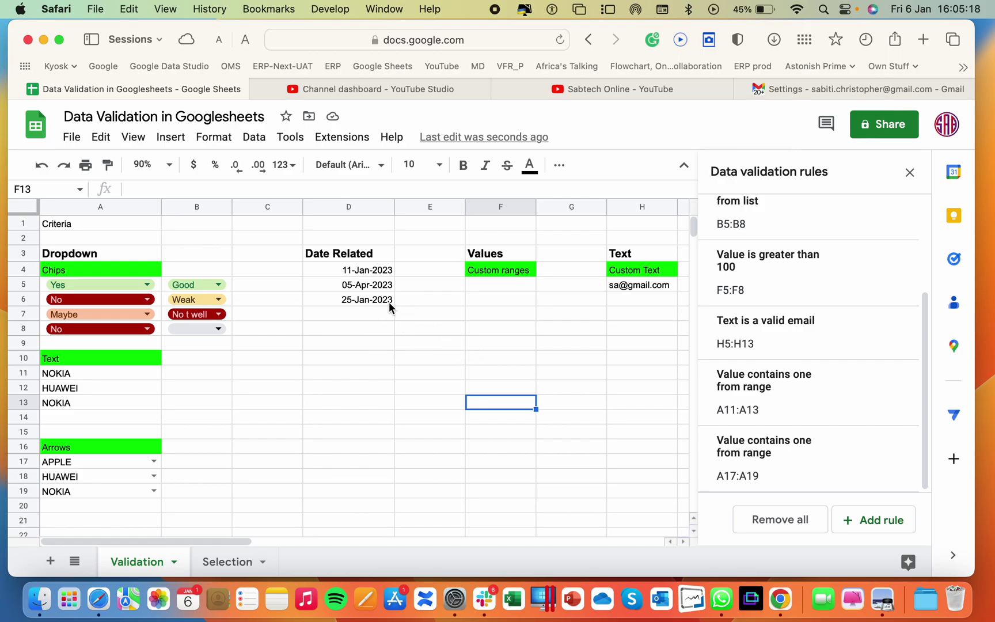
Look over the Data menu and A5's dropdown, leaving A5 as Yes
{"action": "left_click", "coordinate": [254, 138]}
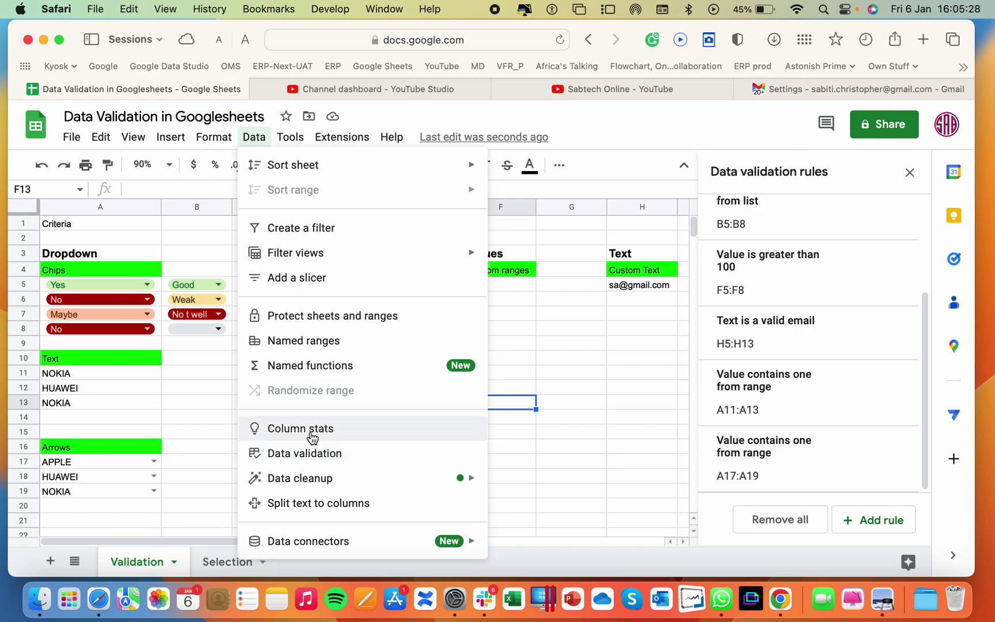
{"action": "left_click", "coordinate": [214, 375]}
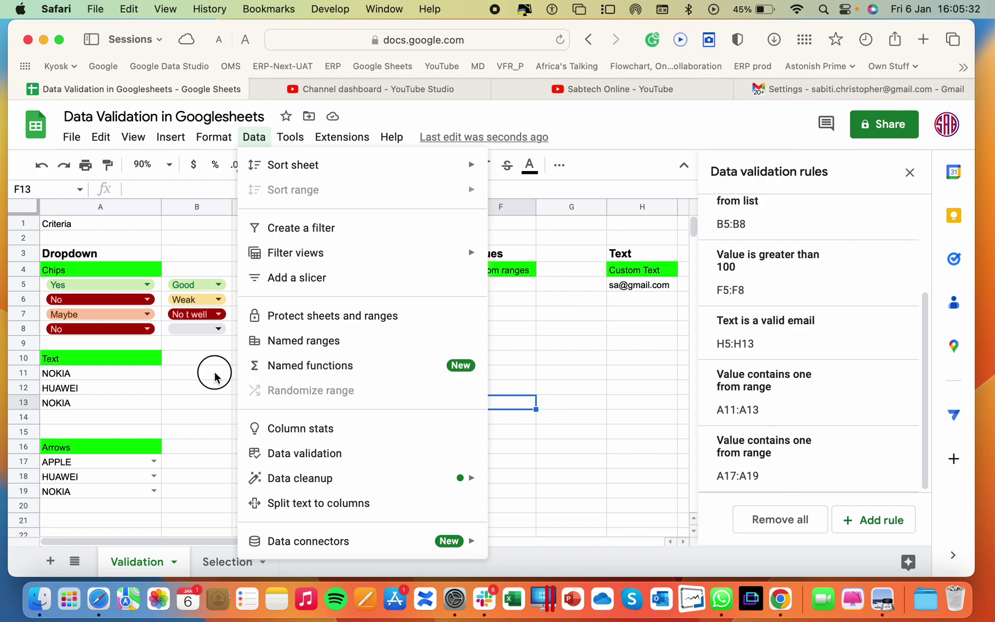
{"action": "left_click", "coordinate": [147, 285]}
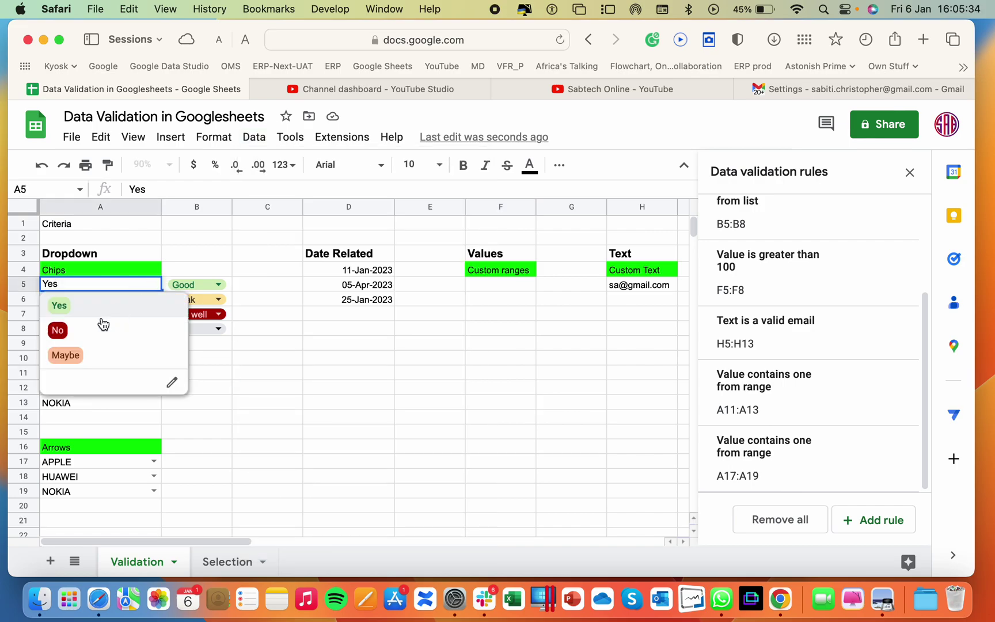
{"action": "left_click", "coordinate": [247, 377]}
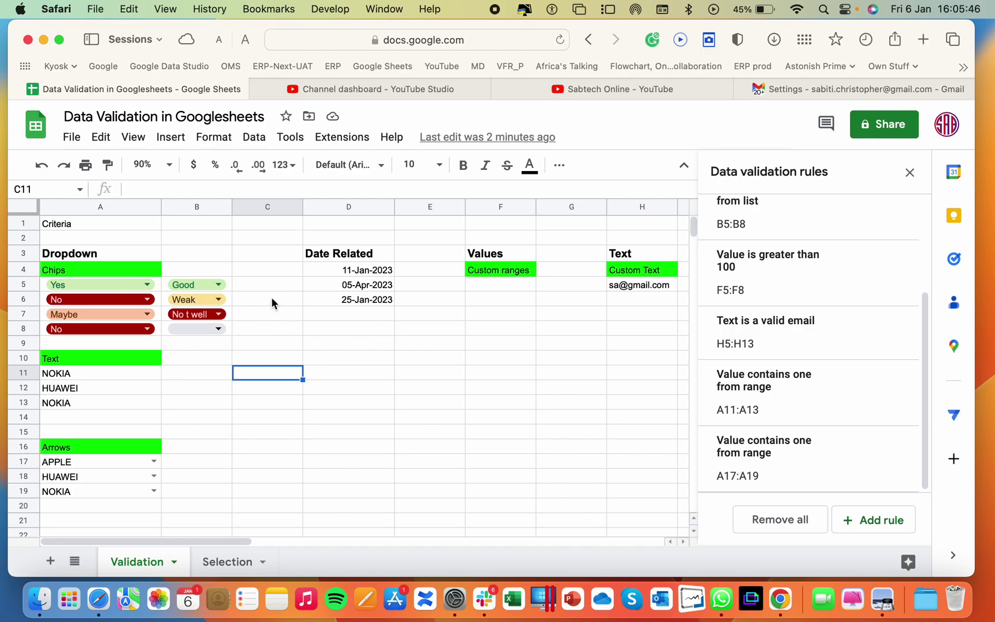
Select C6:C15 and bring up its data validation rules
{"action": "left_click_drag", "start_coordinate": [271, 296], "coordinate": [271, 427]}
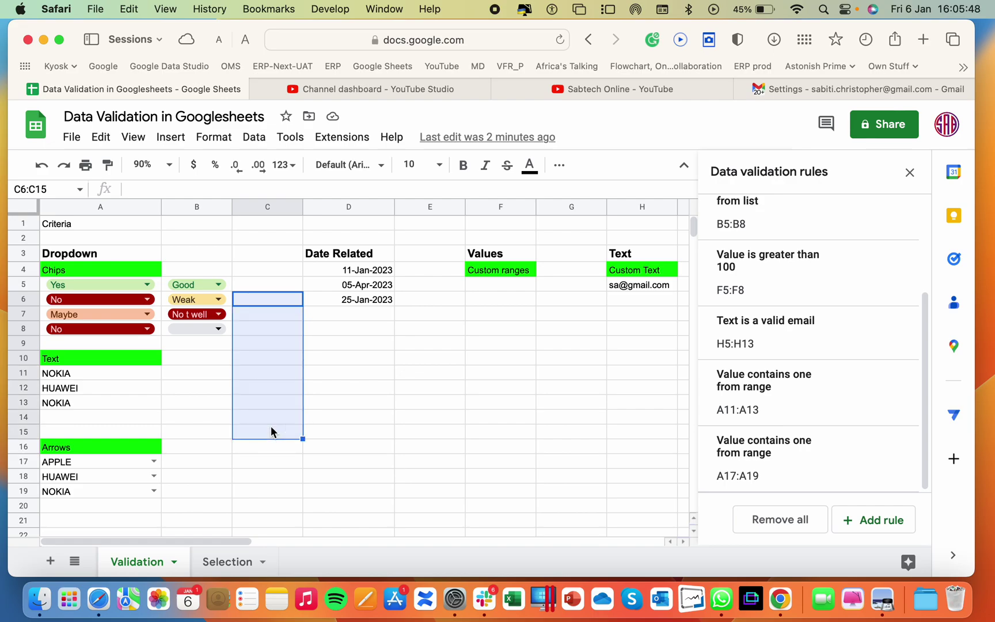
{"action": "left_click", "coordinate": [253, 137]}
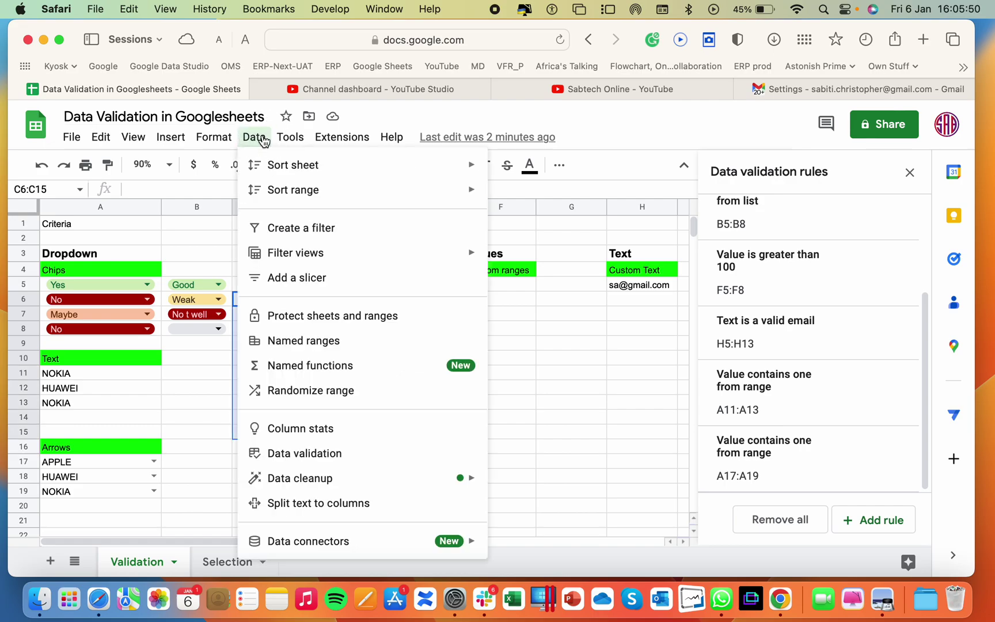
{"action": "left_click", "coordinate": [314, 454]}
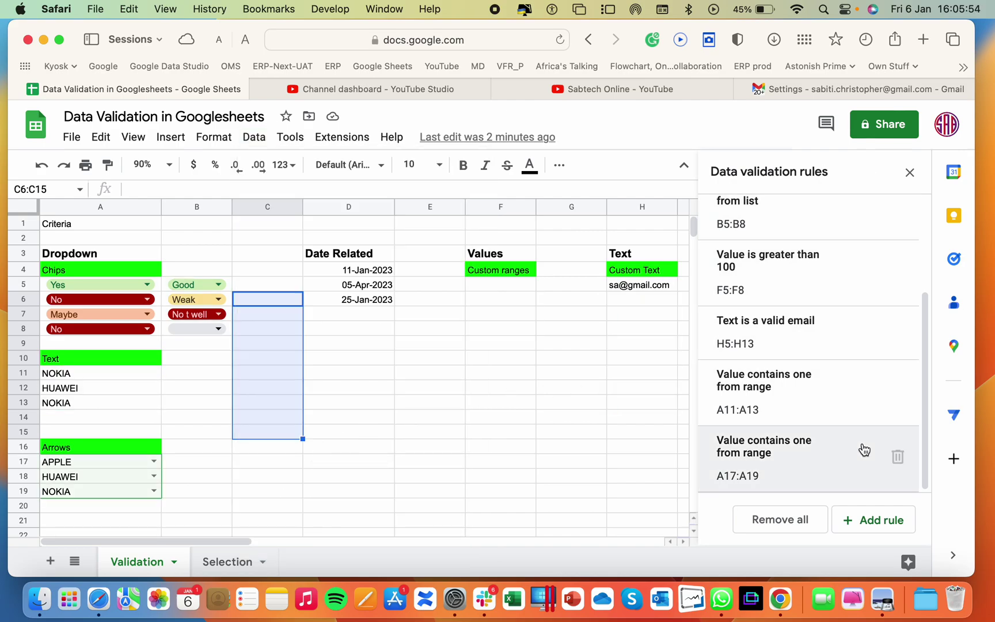
{"action": "mouse_move", "coordinate": [864, 449]}
{"action": "mouse_move", "coordinate": [865, 381]}
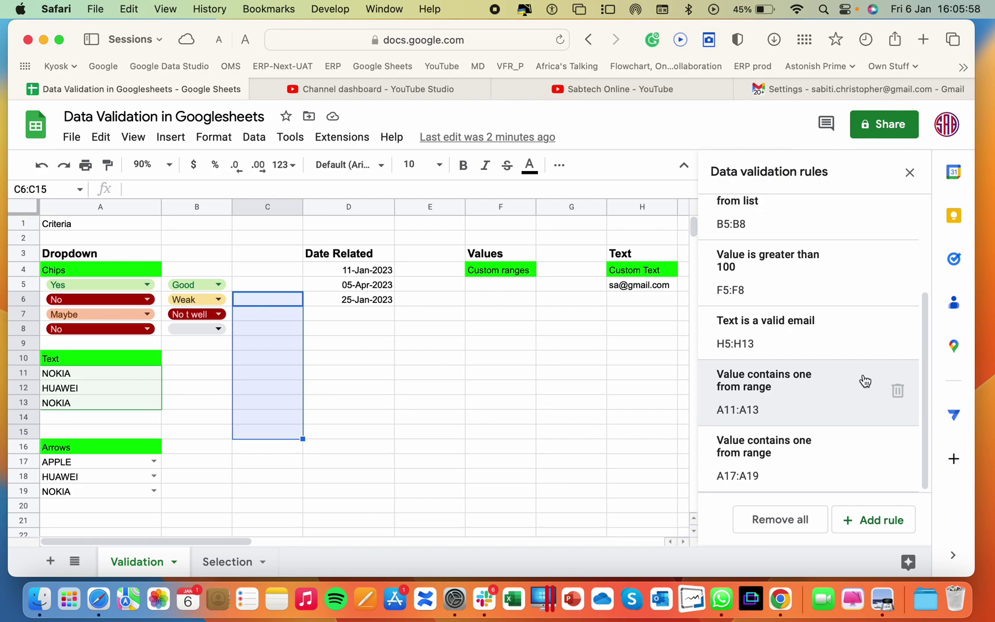
{"action": "left_click", "coordinate": [495, 327]}
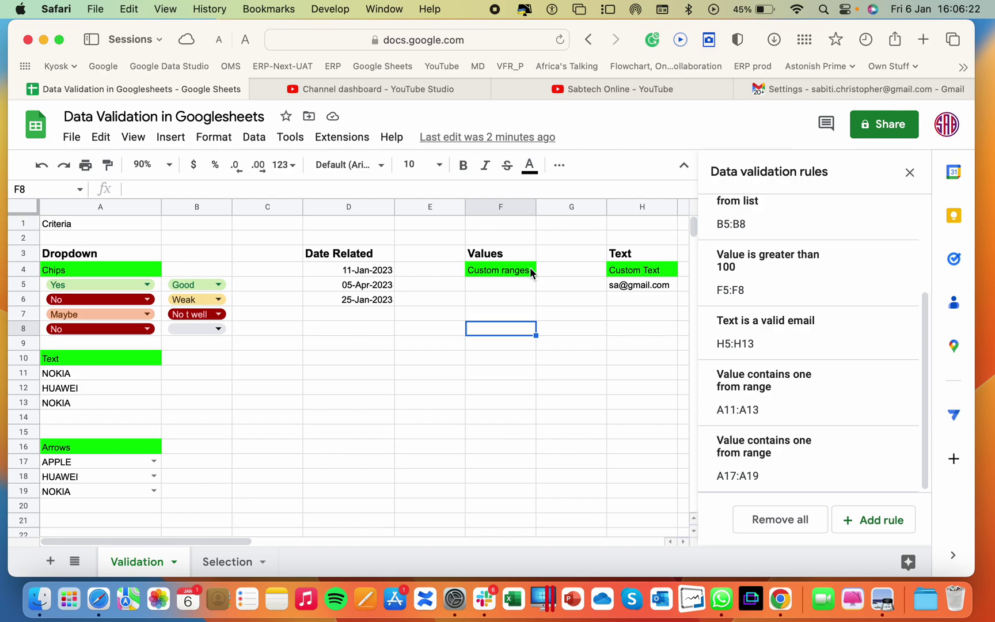
Test F5's number rule with an invalid entry, dismiss the error, then enter 123
{"action": "left_click", "coordinate": [501, 287]}
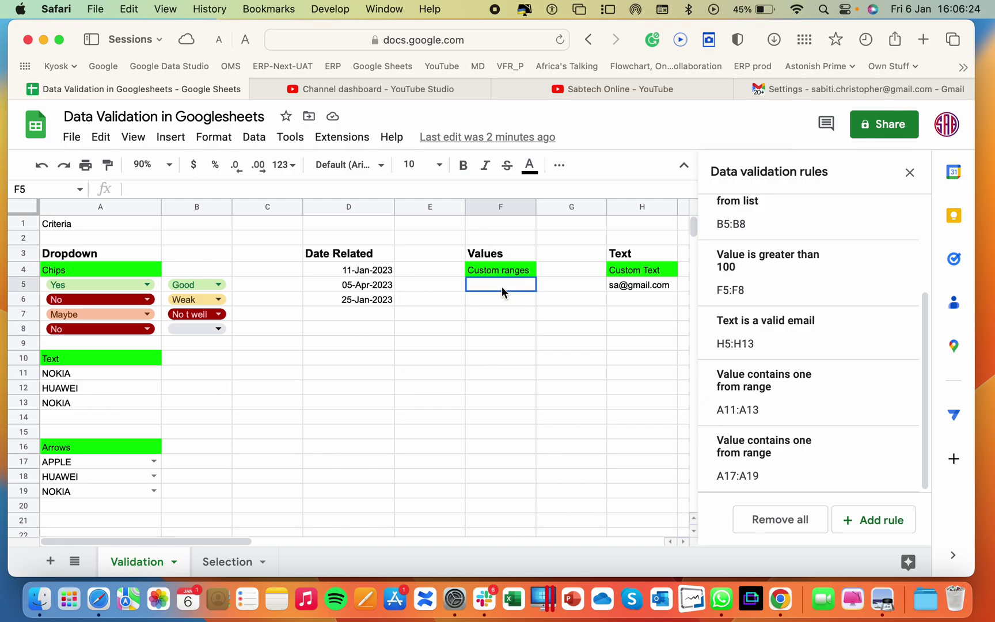
{"action": "key", "text": "Return"}
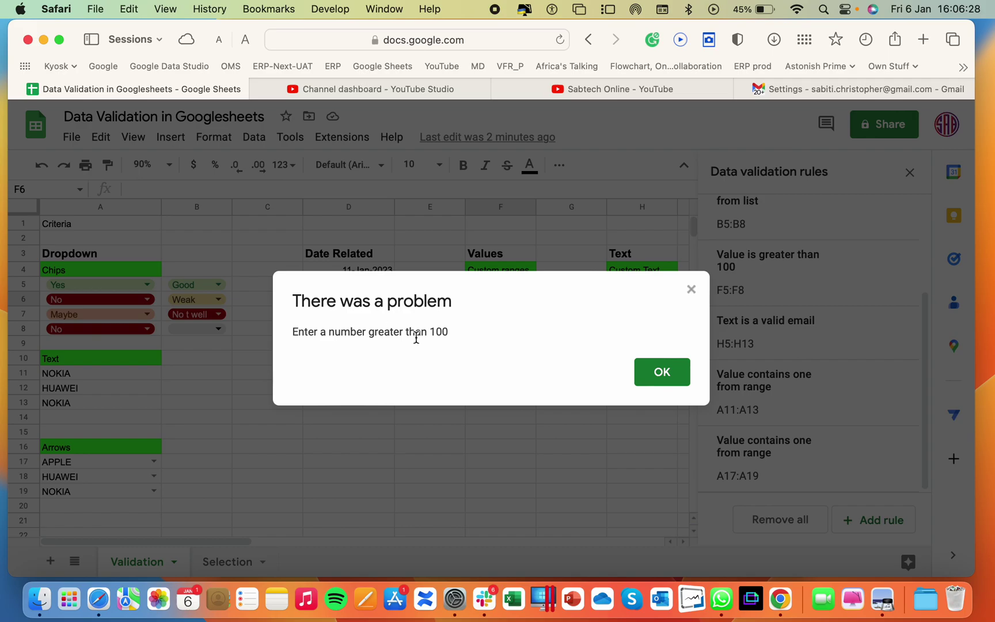
{"action": "left_click", "coordinate": [661, 373]}
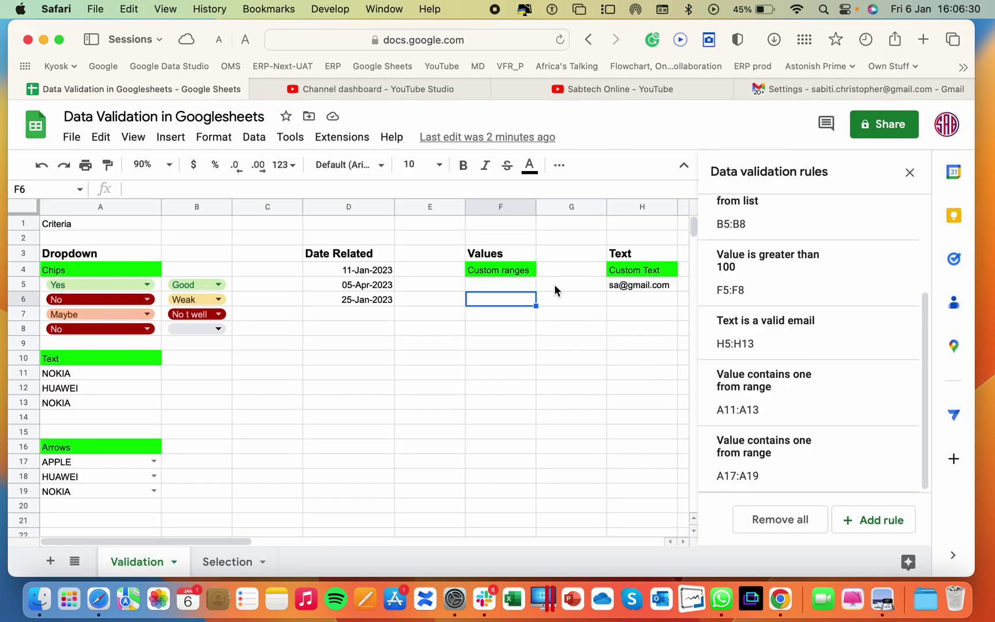
{"action": "left_click", "coordinate": [509, 287]}
{"action": "type", "text": "123"}
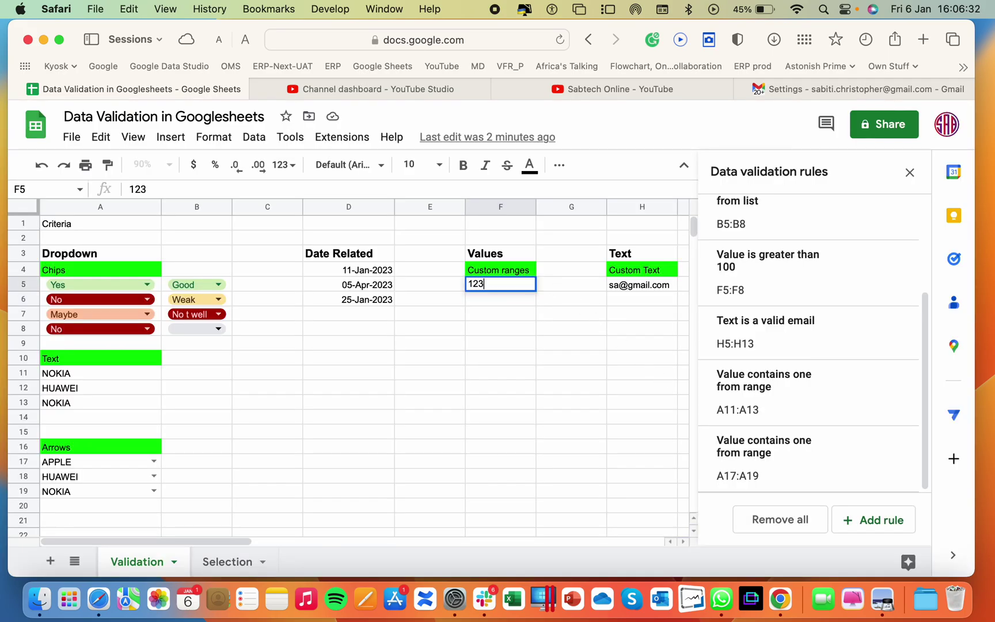
{"action": "key", "text": "Return"}
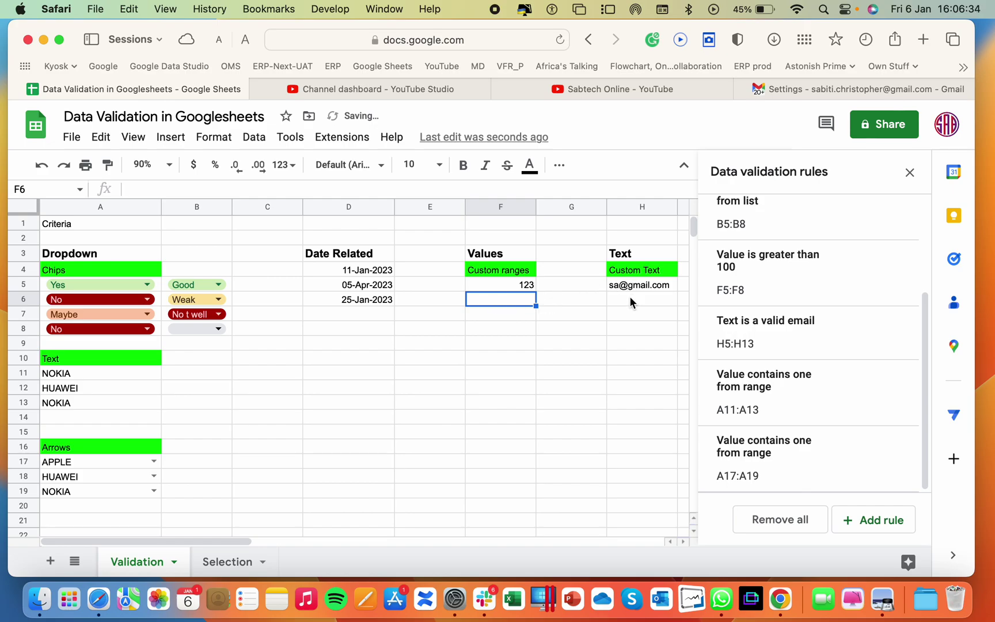
Enter a valid test email address in H6
{"action": "left_click", "coordinate": [630, 302]}
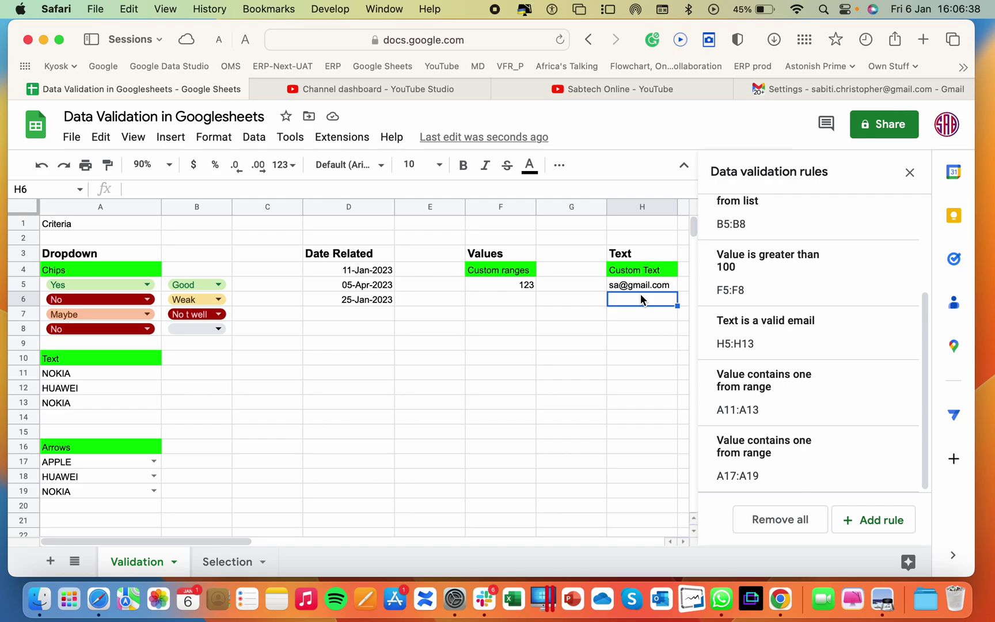
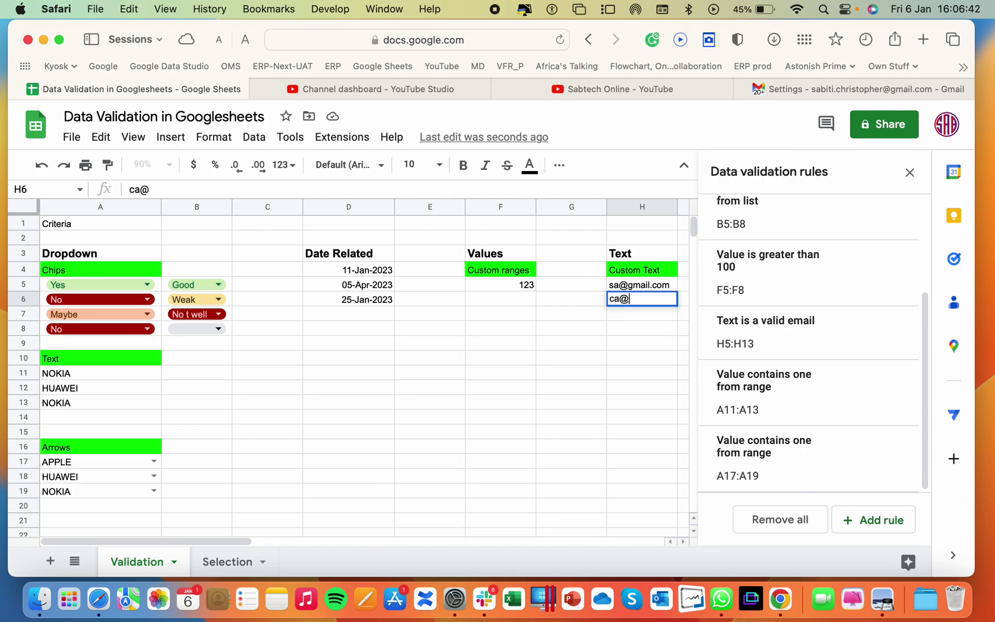
{"action": "key", "text": "Return"}
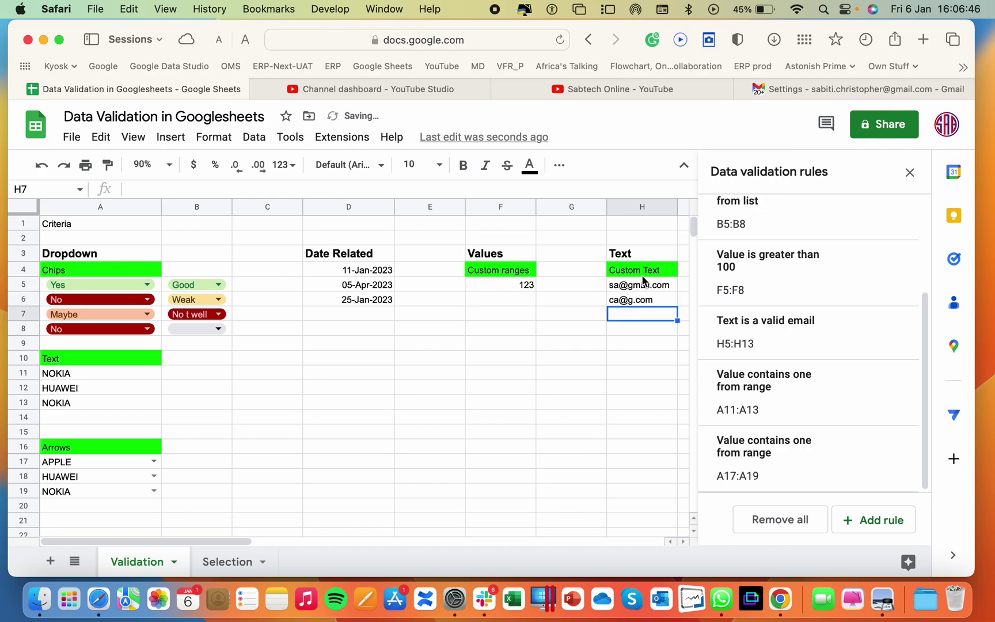
{"action": "mouse_move", "coordinate": [645, 305]}
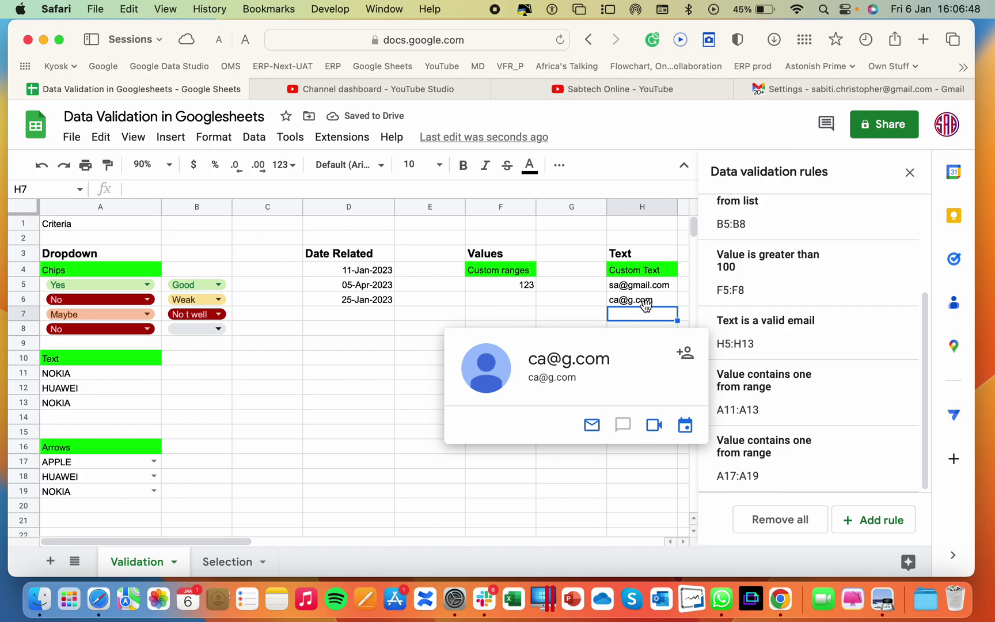
{"action": "left_click", "coordinate": [636, 303]}
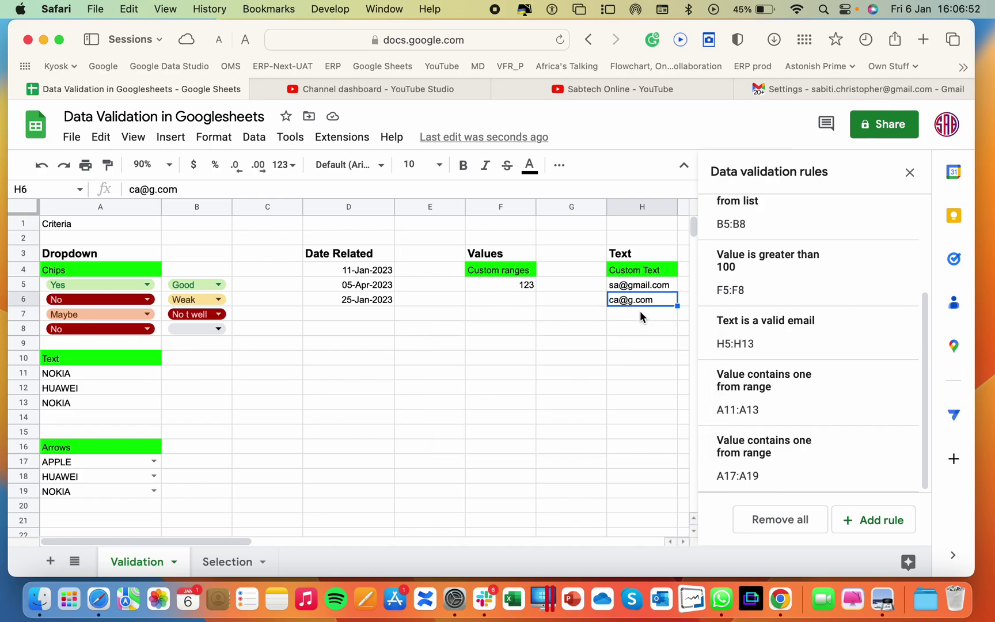
Try an incomplete email address in H7 and dismiss the 'Enter a valid email' warning
{"action": "left_click", "coordinate": [637, 312]}
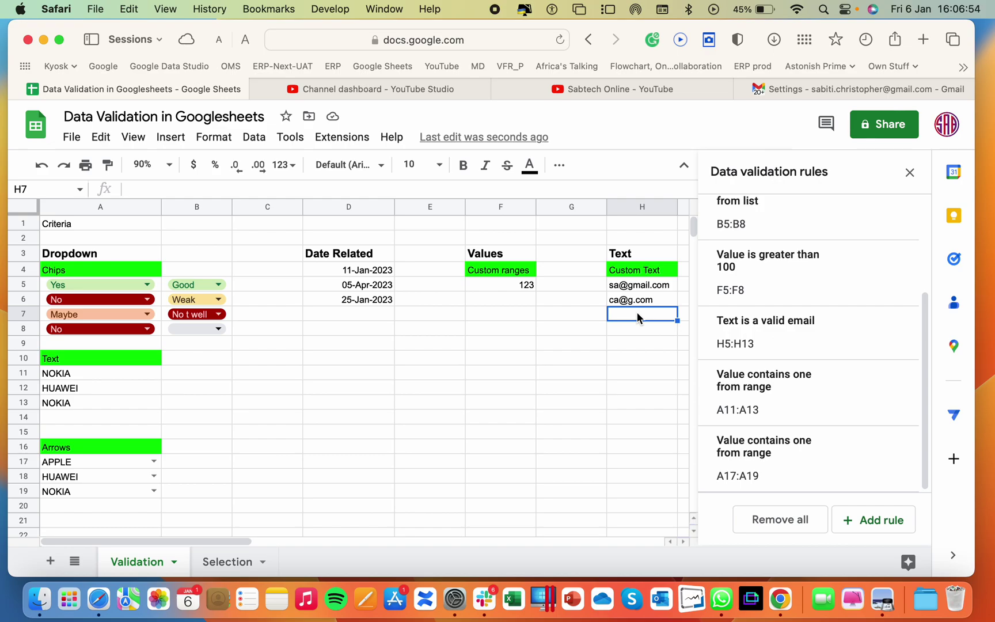
{"action": "type", "text": "da@"}
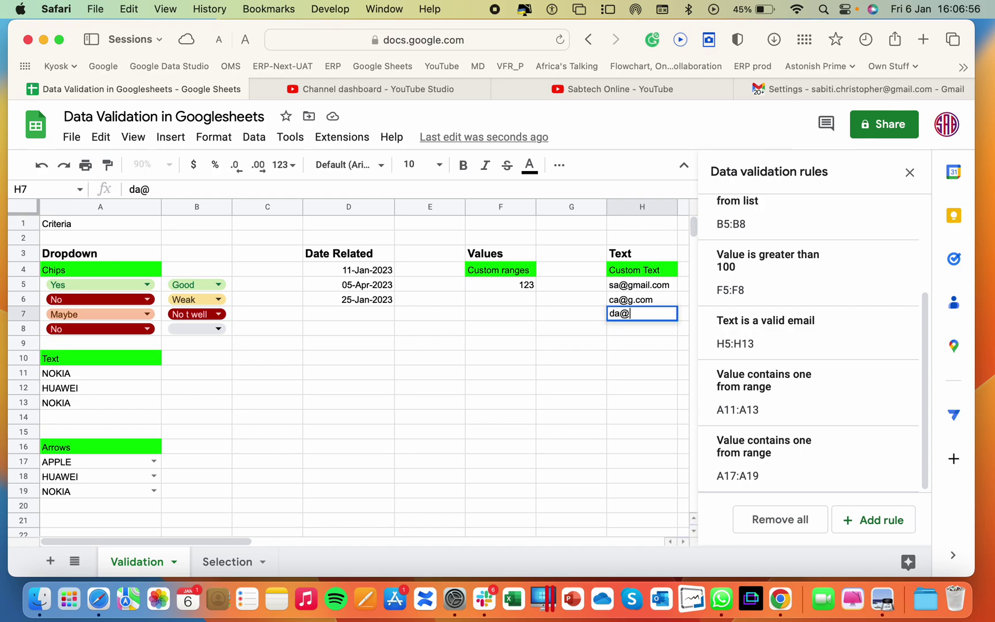
{"action": "type", "text": "g.c"}
{"action": "key", "text": "Return"}
{"action": "left_click", "coordinate": [673, 370]}
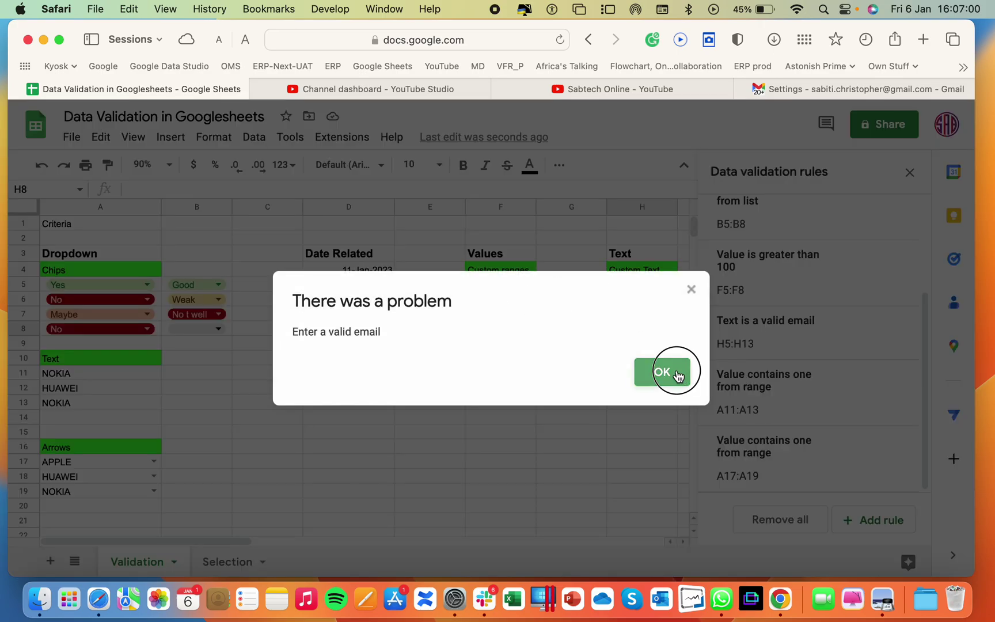
{"action": "mouse_move", "coordinate": [651, 303]}
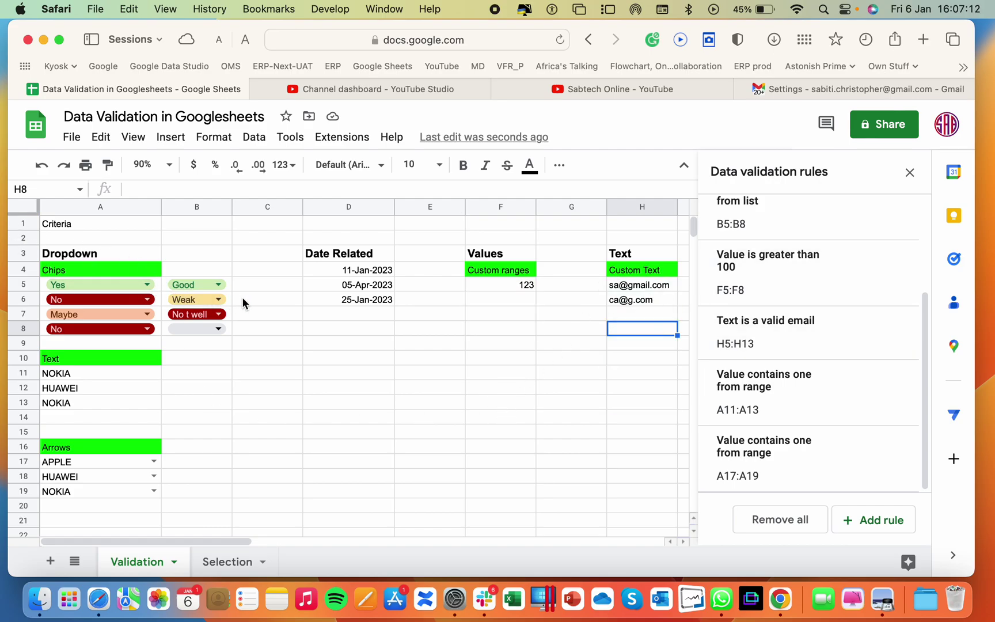
Remove all validation rules and clear A5:B8, the Text list A11:A13 and the Arrows list A17:A19
{"action": "left_click", "coordinate": [801, 525]}
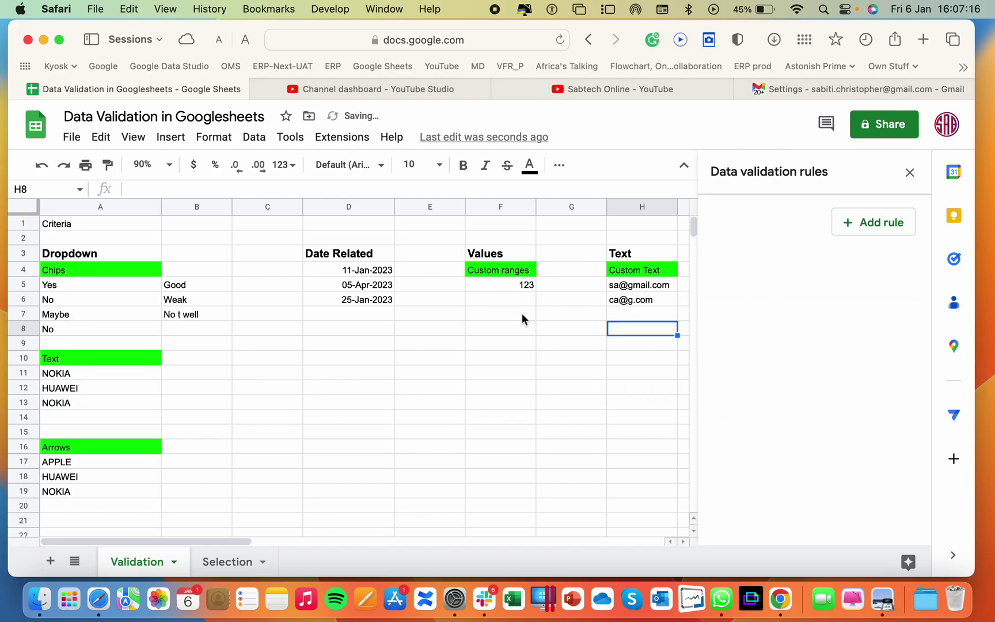
{"action": "left_click_drag", "start_coordinate": [62, 284], "coordinate": [217, 332]}
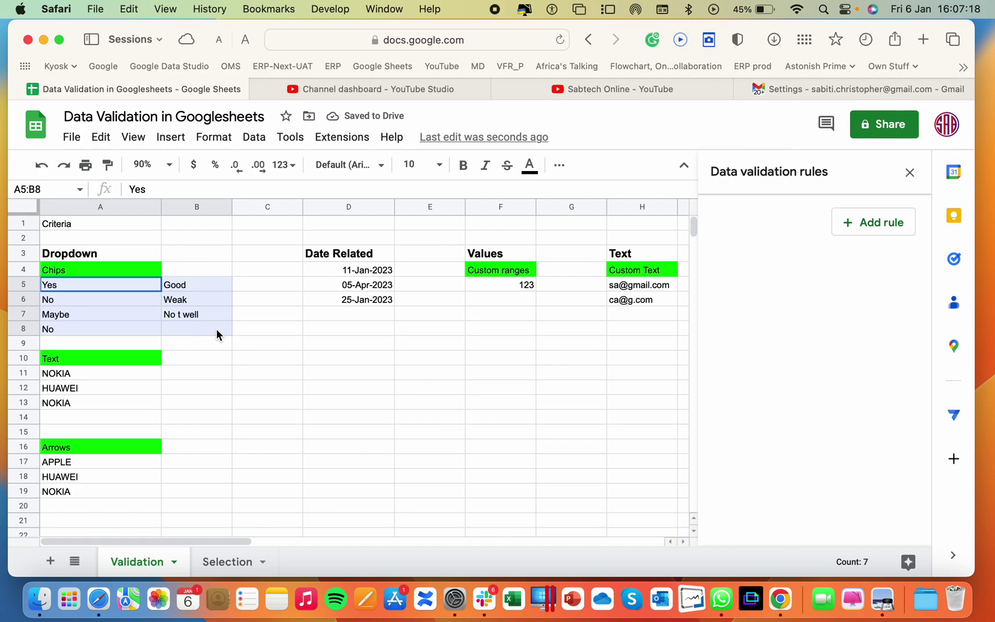
{"action": "key", "text": "Delete"}
{"action": "left_click_drag", "start_coordinate": [56, 375], "coordinate": [68, 404]}
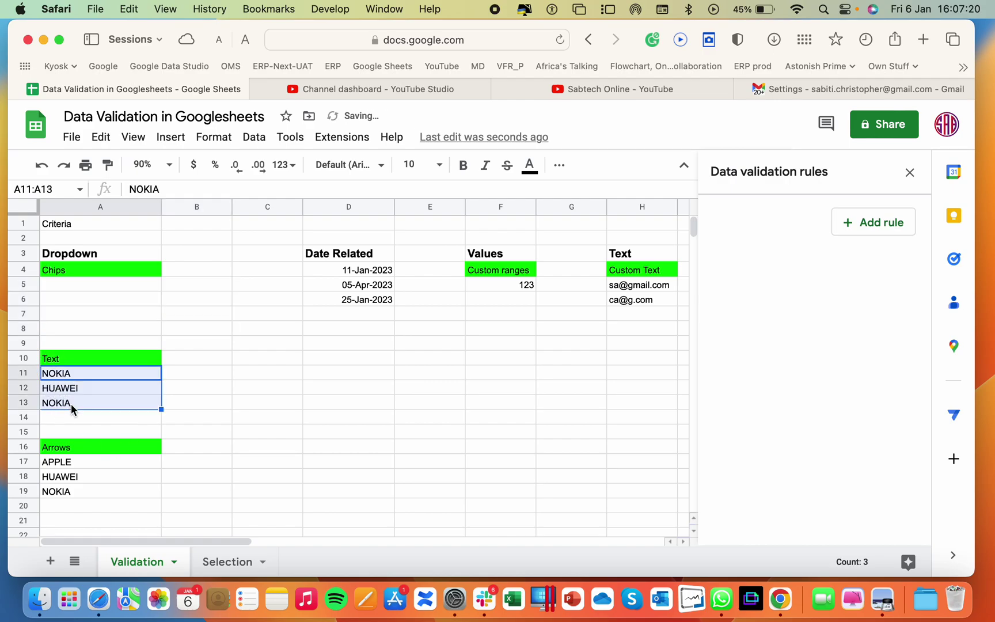
{"action": "key", "text": "Delete"}
{"action": "left_click_drag", "start_coordinate": [62, 463], "coordinate": [82, 507]}
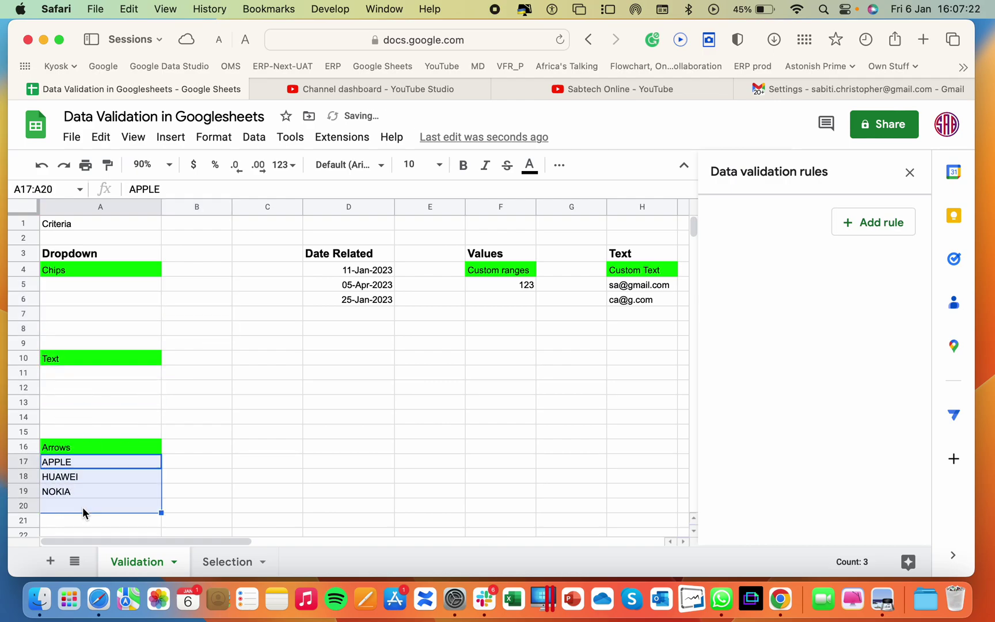
{"action": "key", "text": "Delete"}
Select cells A5 through A9 under the Chips heading
{"action": "left_click", "coordinate": [63, 287]}
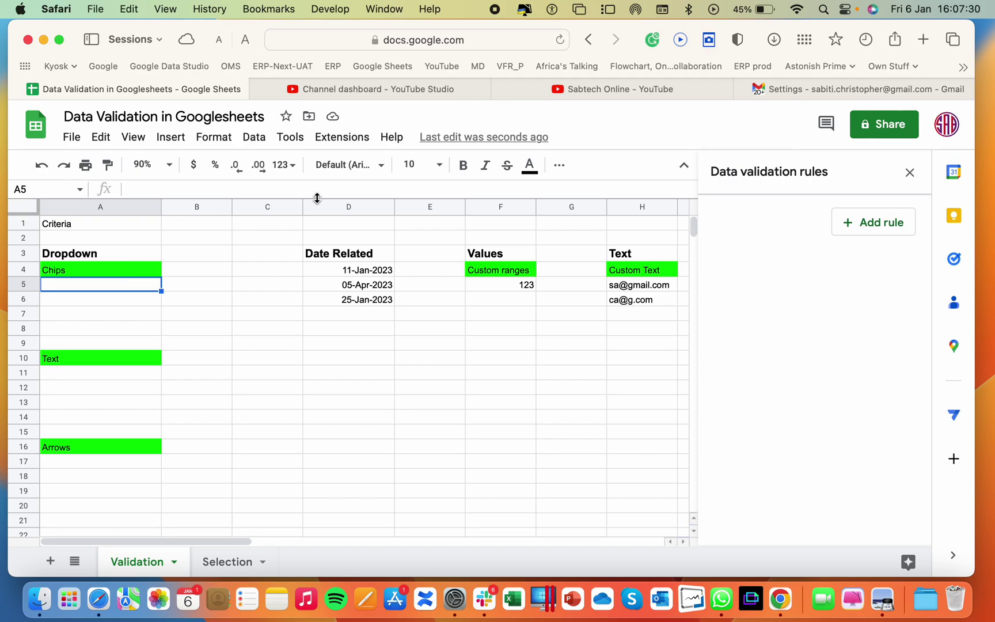
{"action": "left_click", "coordinate": [106, 288]}
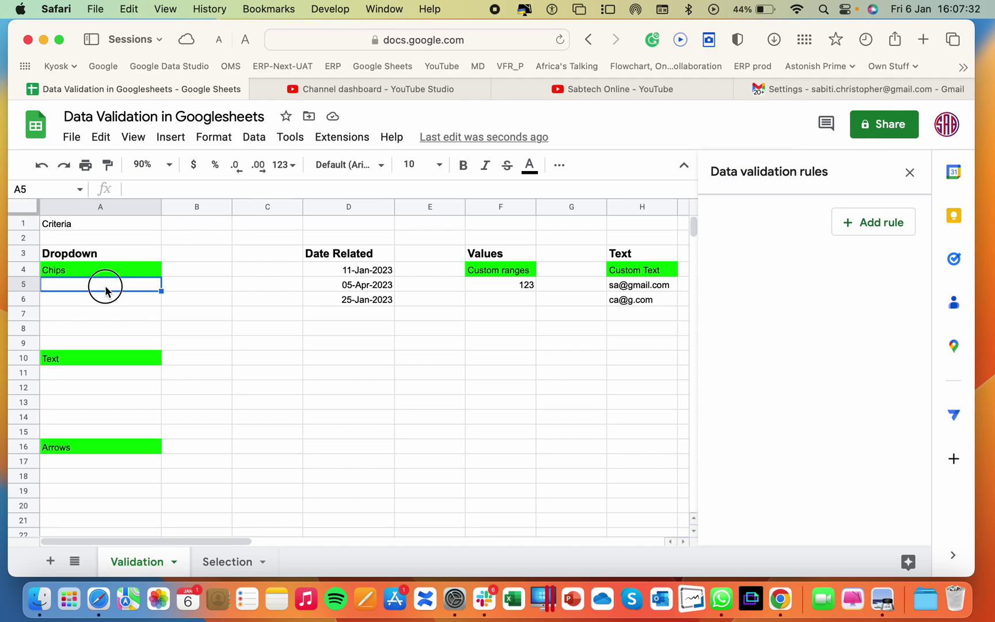
{"action": "left_click_drag", "start_coordinate": [105, 288], "coordinate": [112, 348]}
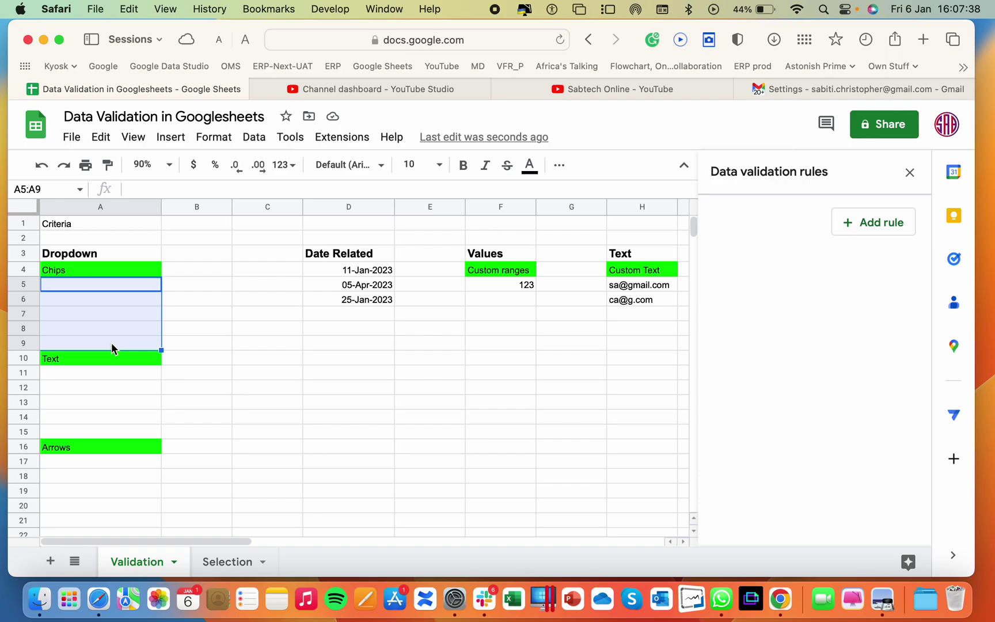
Add a new dropdown rule for A5:A9 with options Yes and No
{"action": "left_click", "coordinate": [254, 137]}
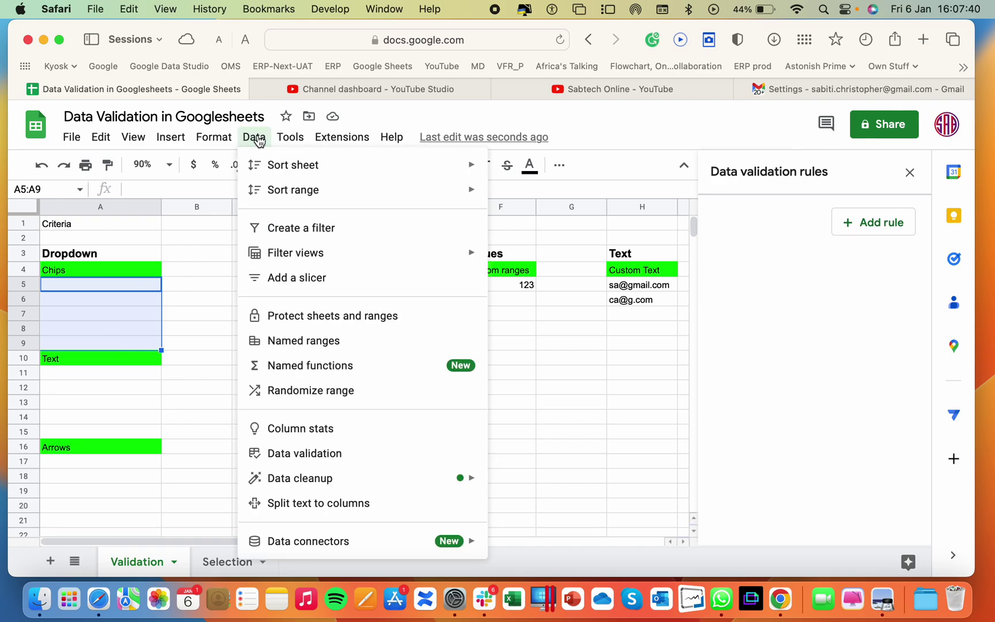
{"action": "left_click", "coordinate": [311, 455]}
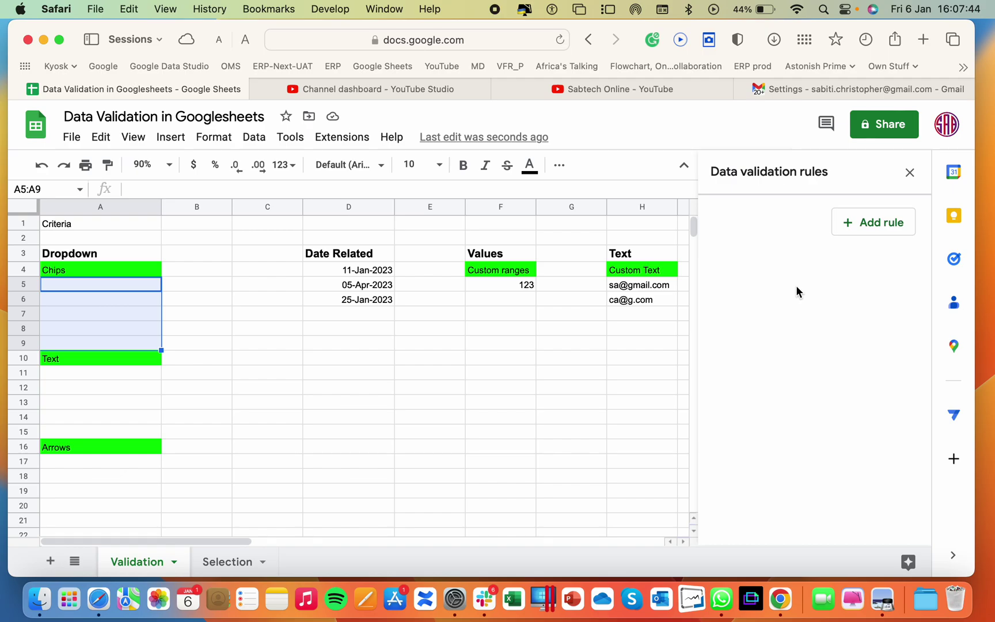
{"action": "left_click", "coordinate": [871, 236]}
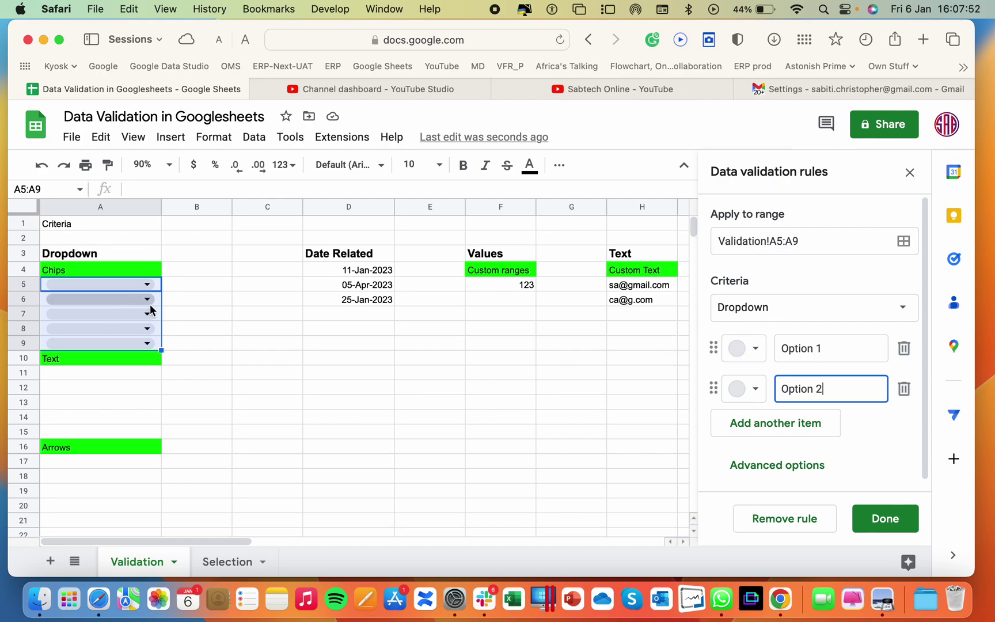
{"action": "scroll", "coordinate": [817, 304], "scroll_direction": "down", "scroll_amount": 1}
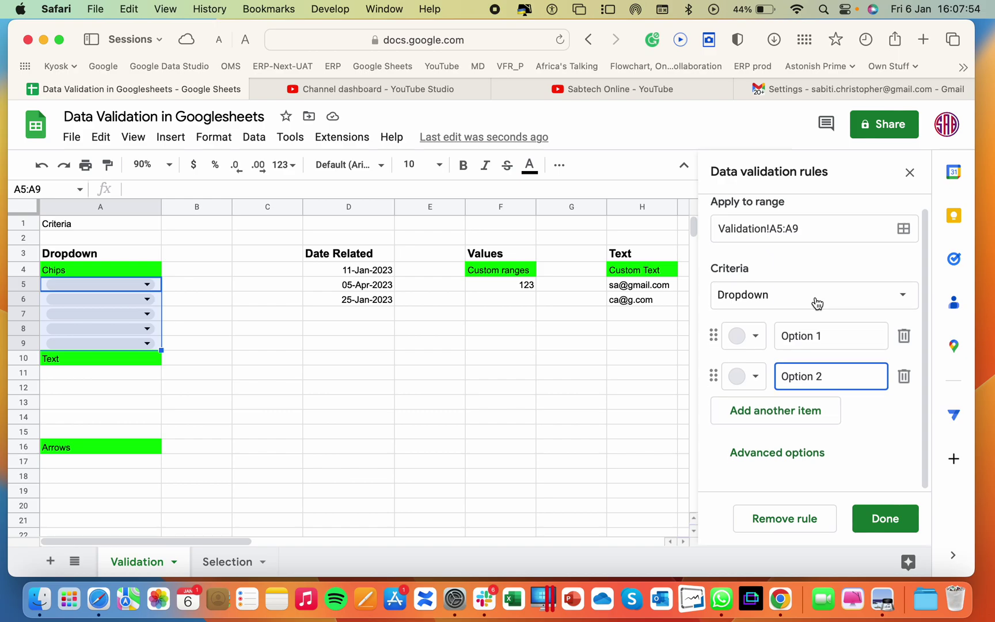
{"action": "triple_click", "coordinate": [830, 345]}
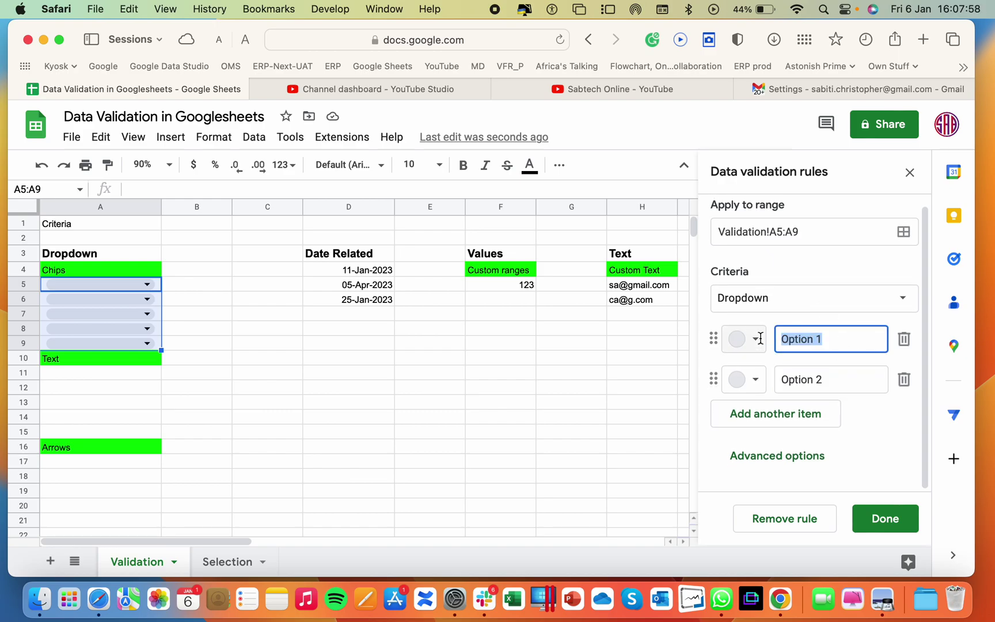
{"action": "type", "text": "Yes"}
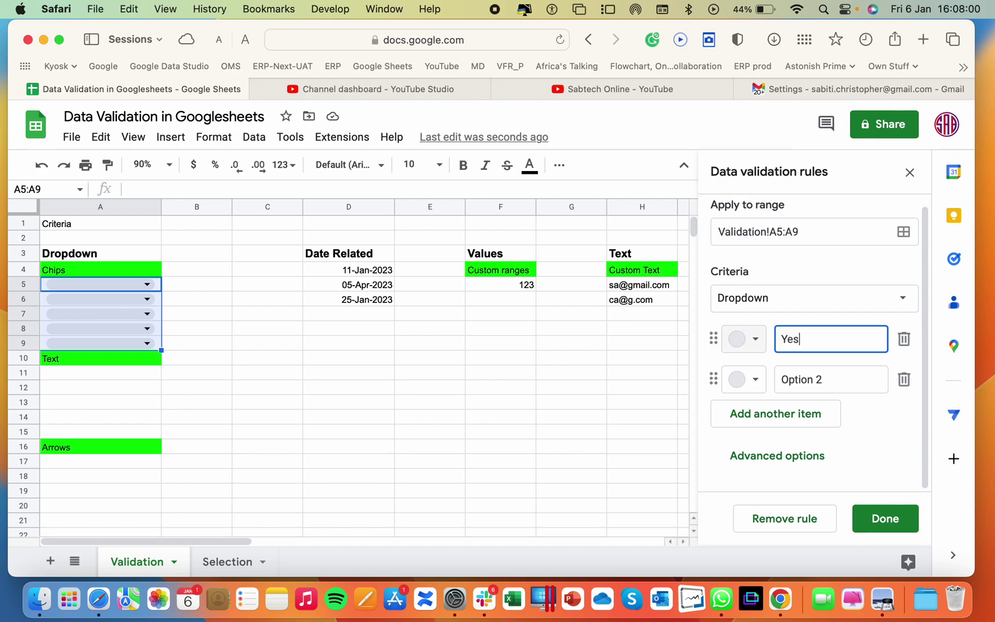
{"action": "triple_click", "coordinate": [822, 378]}
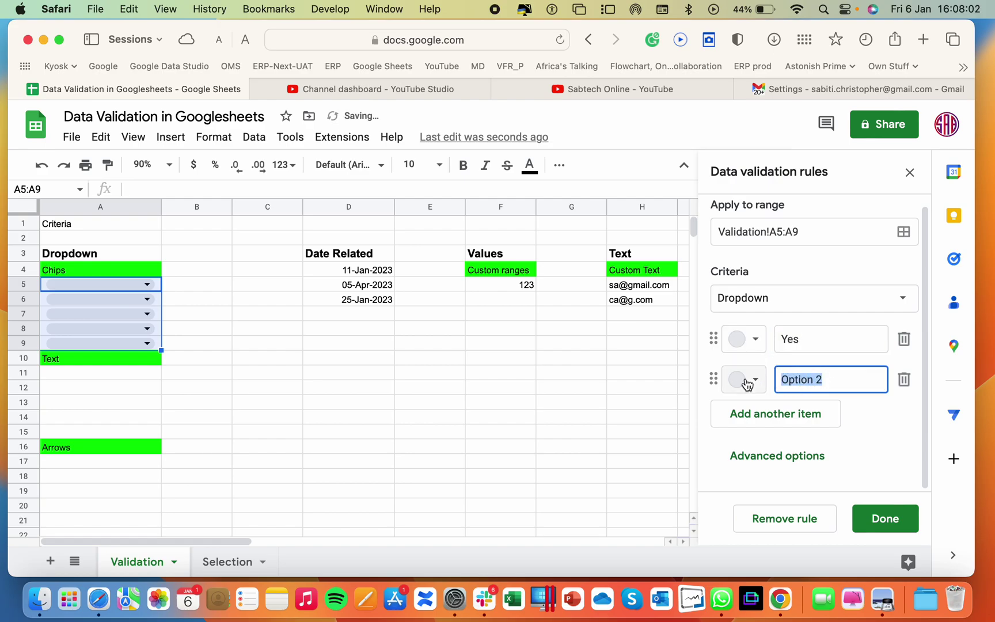
{"action": "type", "text": "No"}
Colour the Yes option light green and the No option dark red
{"action": "left_click", "coordinate": [756, 340]}
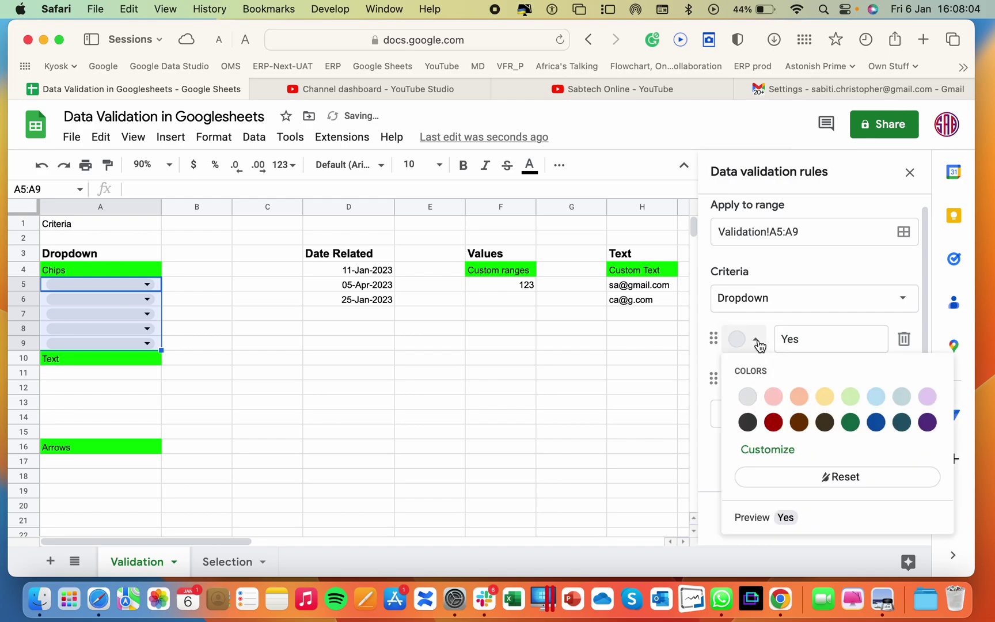
{"action": "left_click", "coordinate": [850, 397]}
{"action": "left_click", "coordinate": [755, 380]}
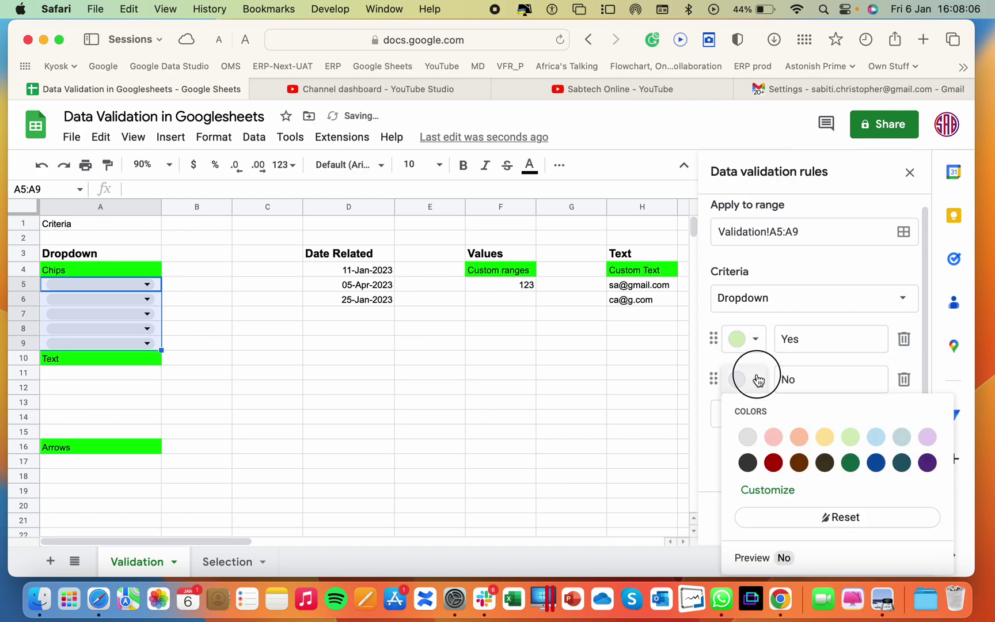
{"action": "left_click", "coordinate": [774, 463]}
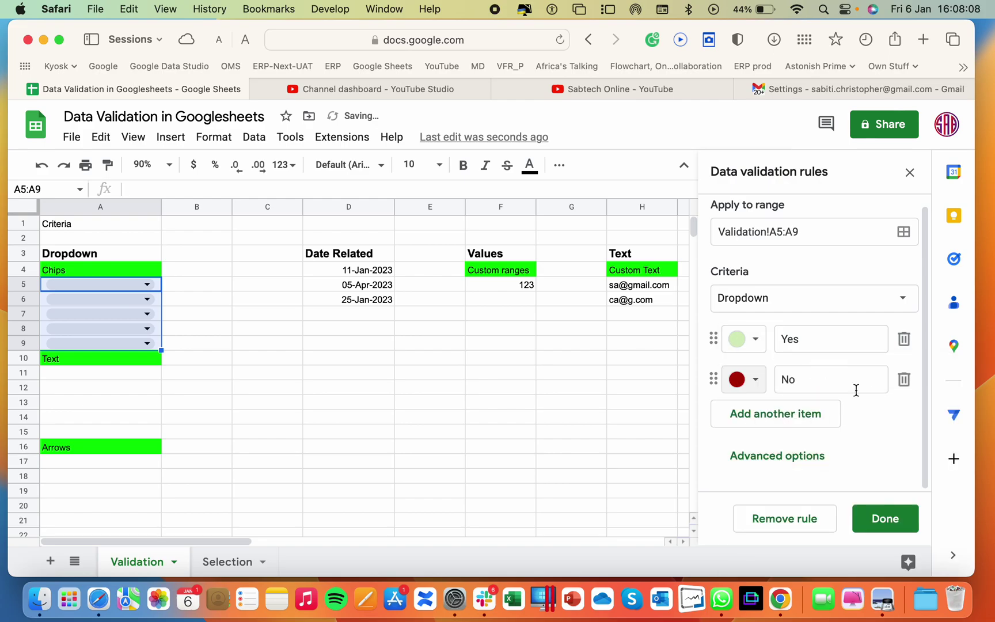
Turn on help text, preview Arrow and Plain text styles, keep Chip, and save the rule
{"action": "left_click", "coordinate": [796, 457]}
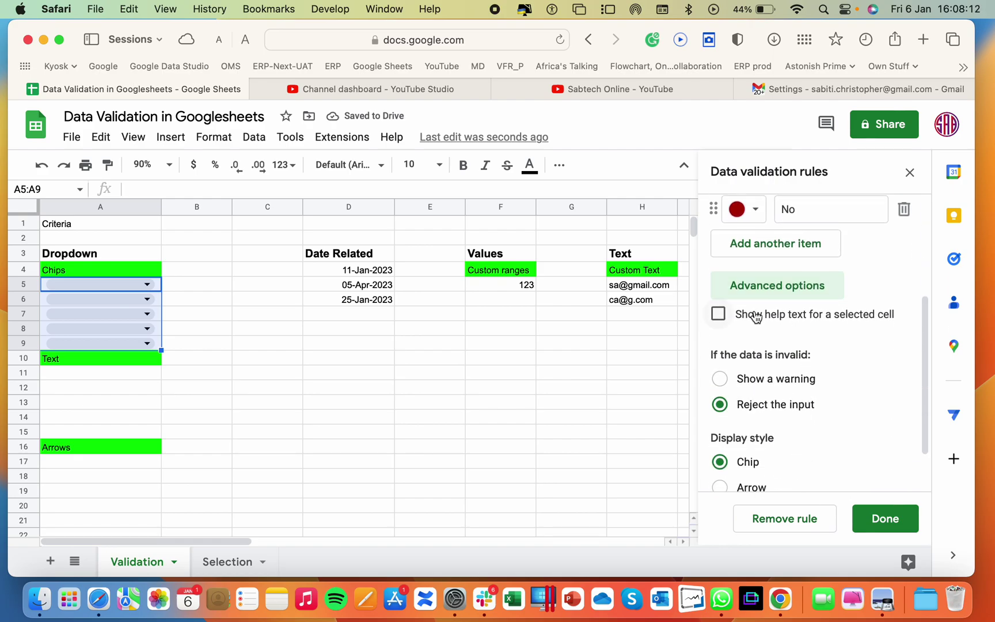
{"action": "left_click", "coordinate": [751, 322]}
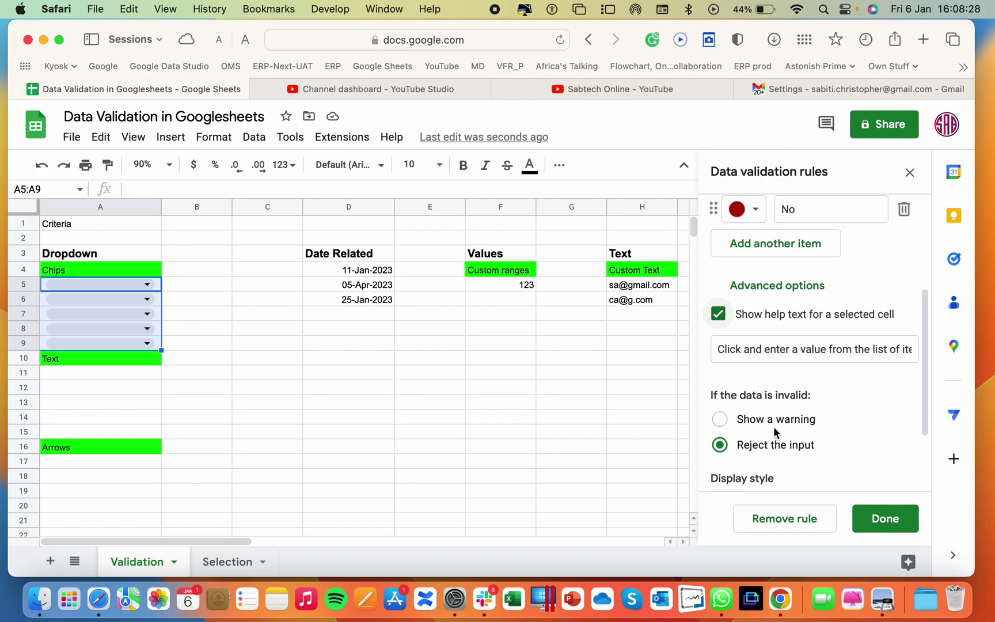
{"action": "scroll", "coordinate": [774, 429], "scroll_direction": "down", "scroll_amount": 4}
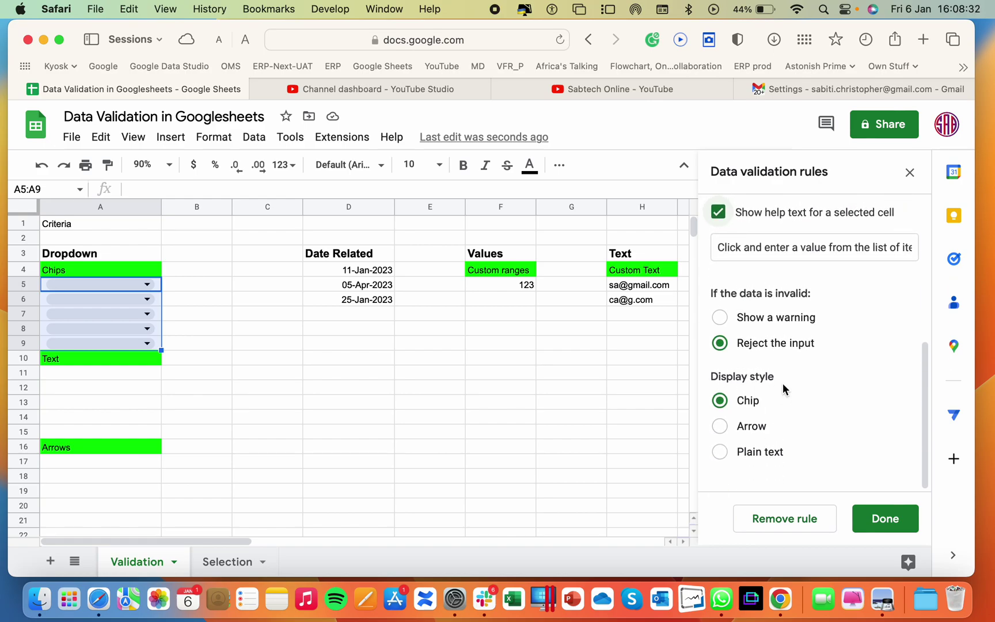
{"action": "left_click", "coordinate": [723, 430]}
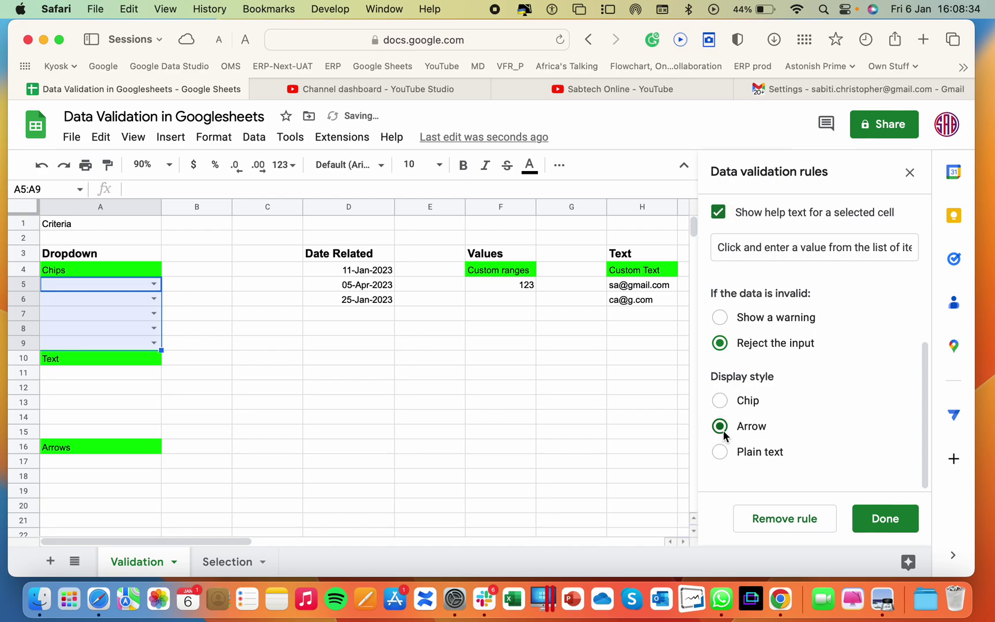
{"action": "left_click", "coordinate": [720, 454]}
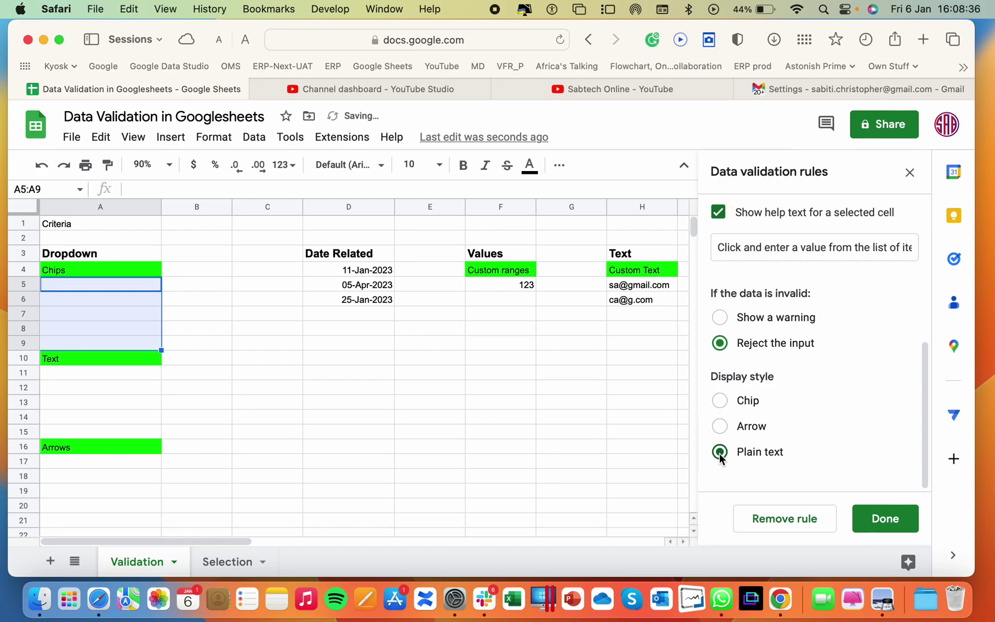
{"action": "left_click", "coordinate": [720, 400]}
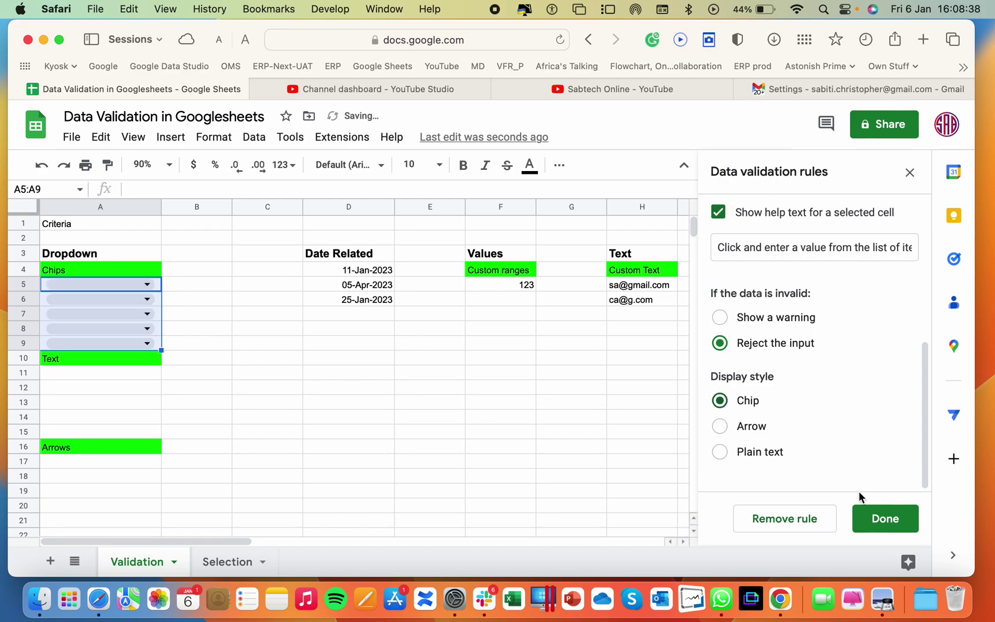
{"action": "left_click", "coordinate": [881, 519]}
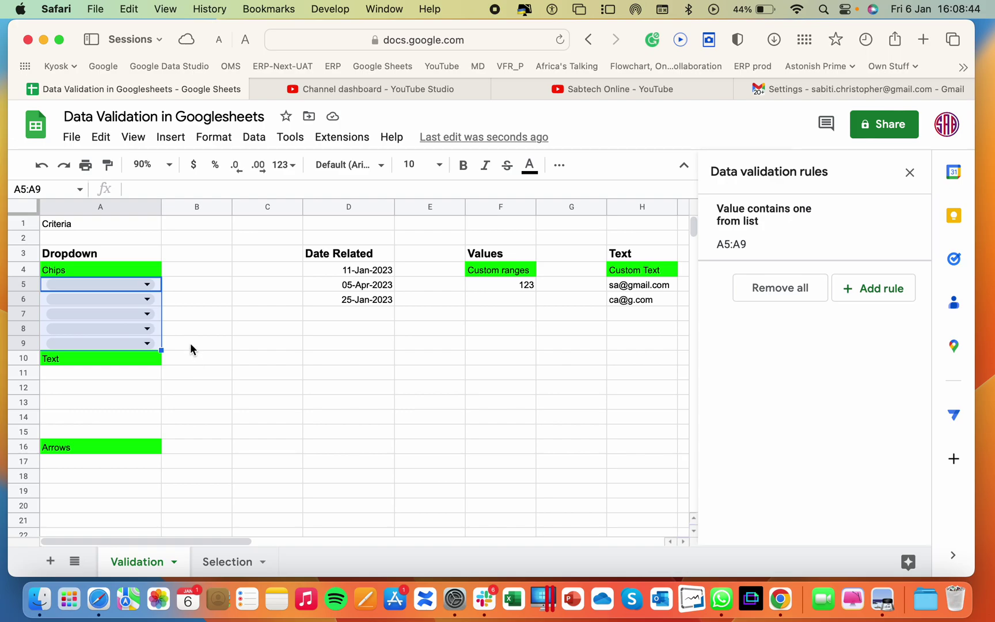
Pick Yes in A5 and No in A6 from the new dropdown
{"action": "left_click", "coordinate": [209, 342]}
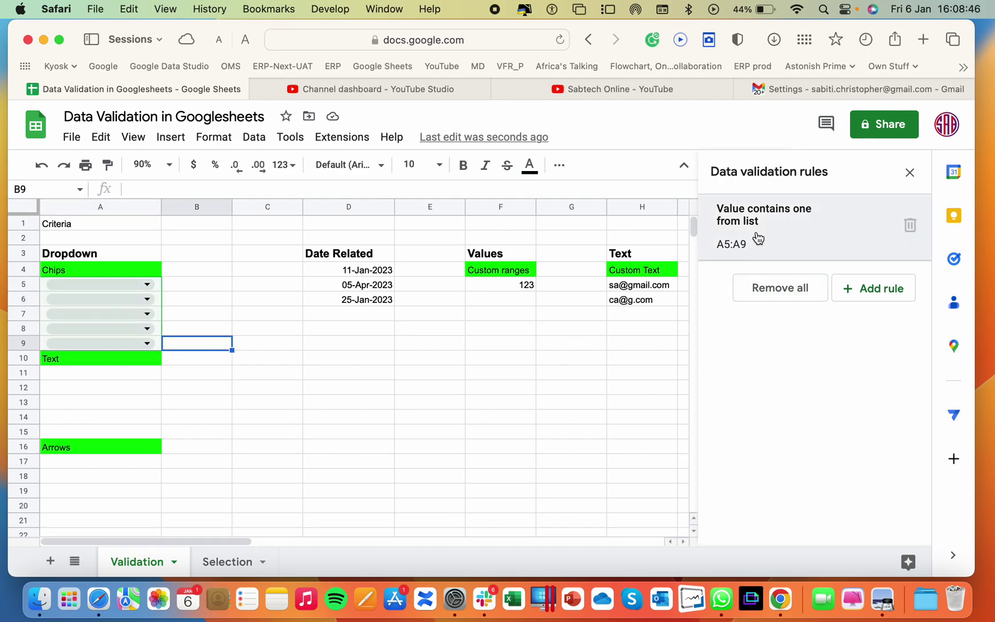
{"action": "left_click", "coordinate": [148, 284]}
{"action": "left_click", "coordinate": [59, 308]}
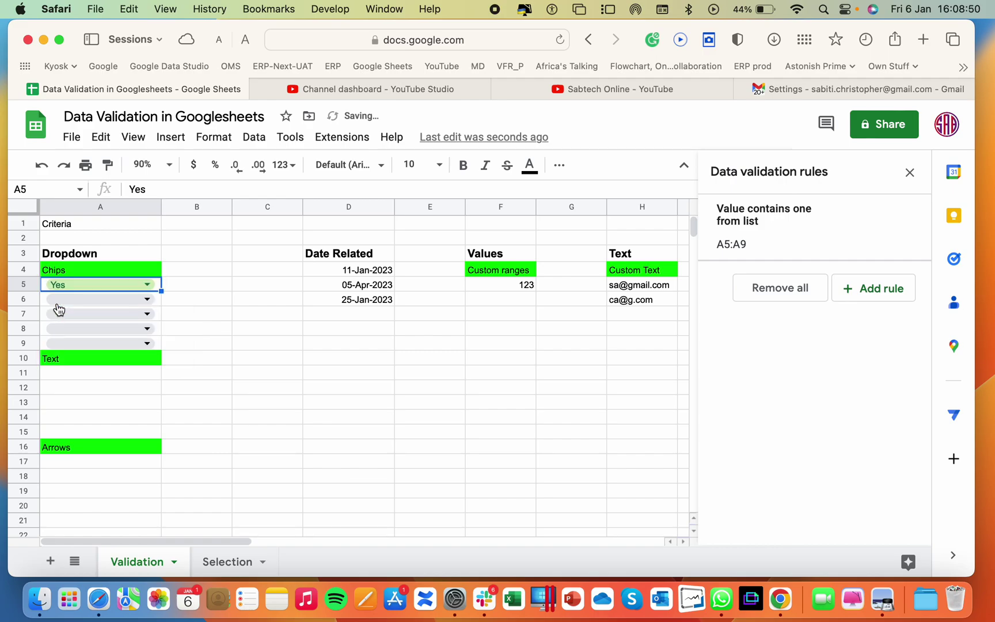
{"action": "left_click", "coordinate": [148, 299]}
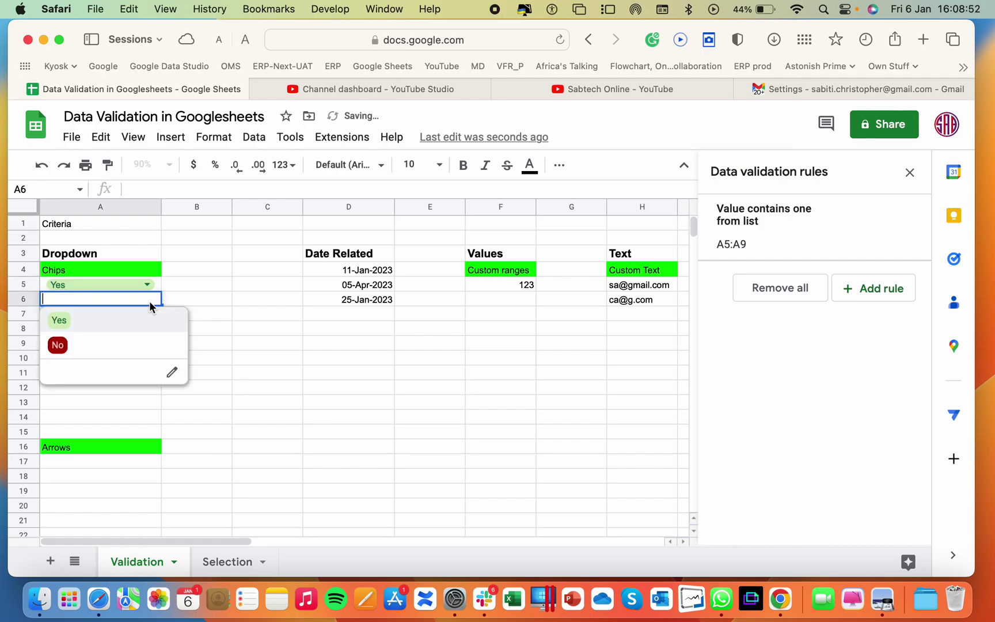
{"action": "left_click", "coordinate": [58, 346]}
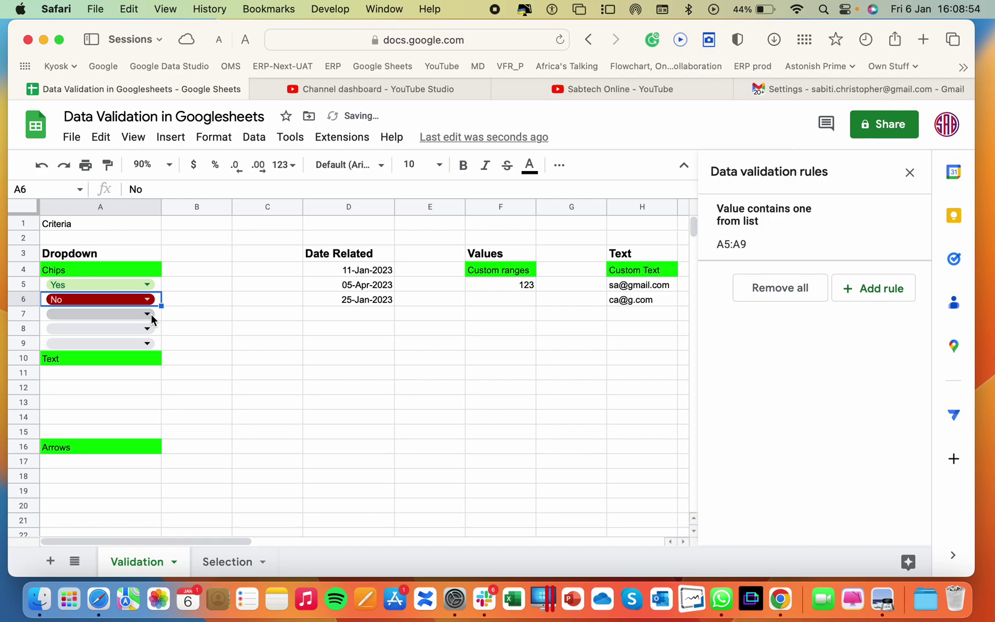
{"action": "double_click", "coordinate": [137, 296]}
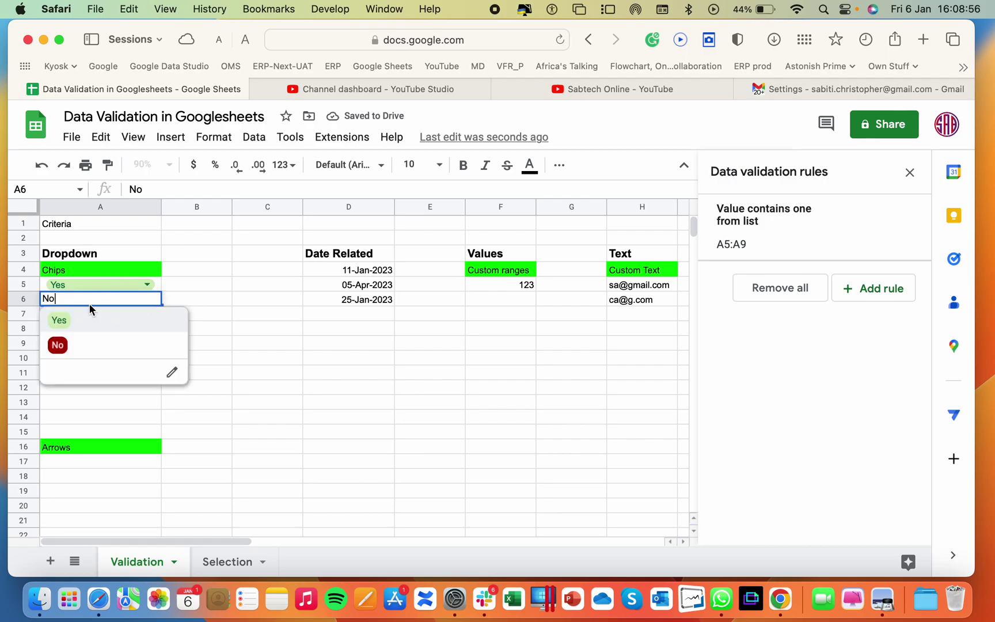
Add a light-orange Maybe option to the dropdown rule and save it
{"action": "left_click", "coordinate": [173, 374]}
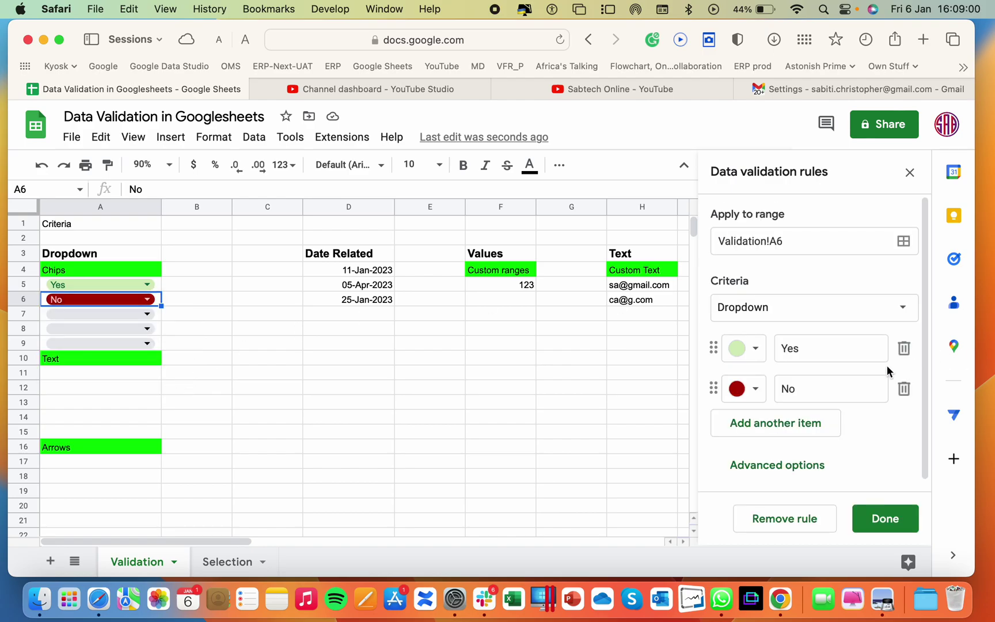
{"action": "left_click", "coordinate": [803, 423]}
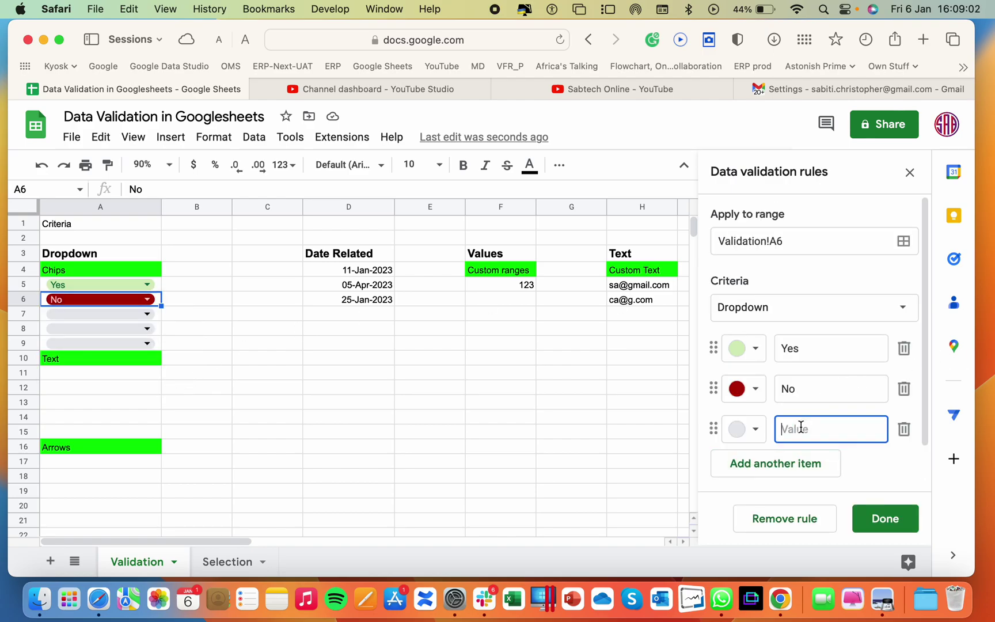
{"action": "type", "text": "Maybe"}
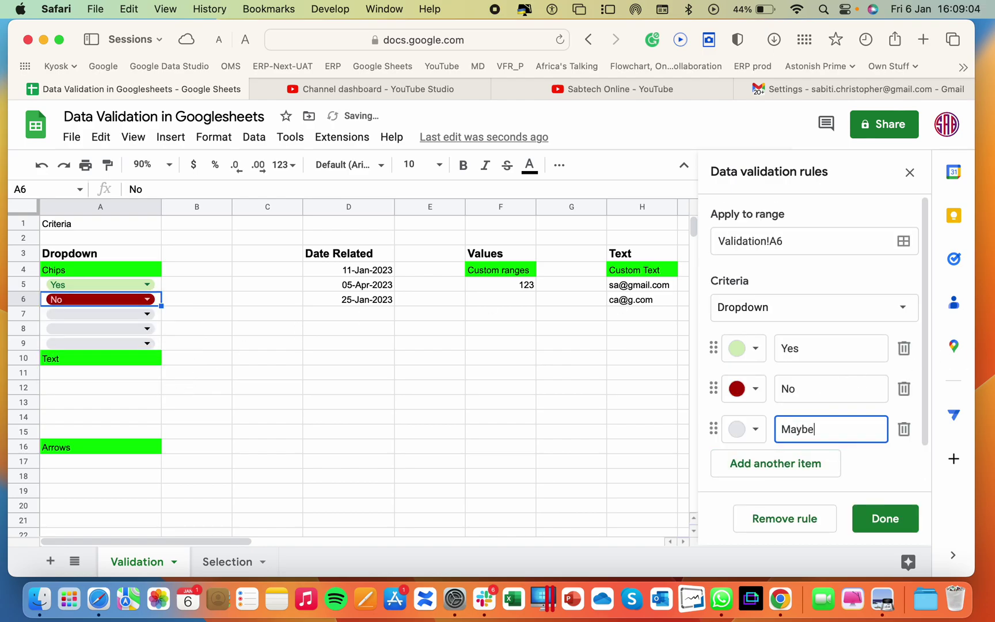
{"action": "left_click", "coordinate": [755, 438]}
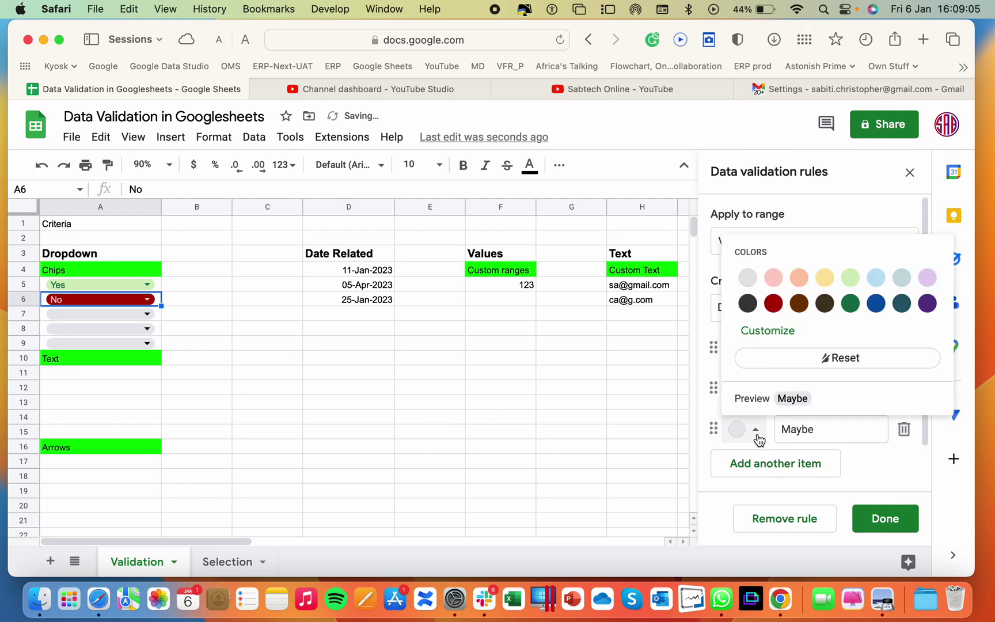
{"action": "left_click", "coordinate": [824, 281]}
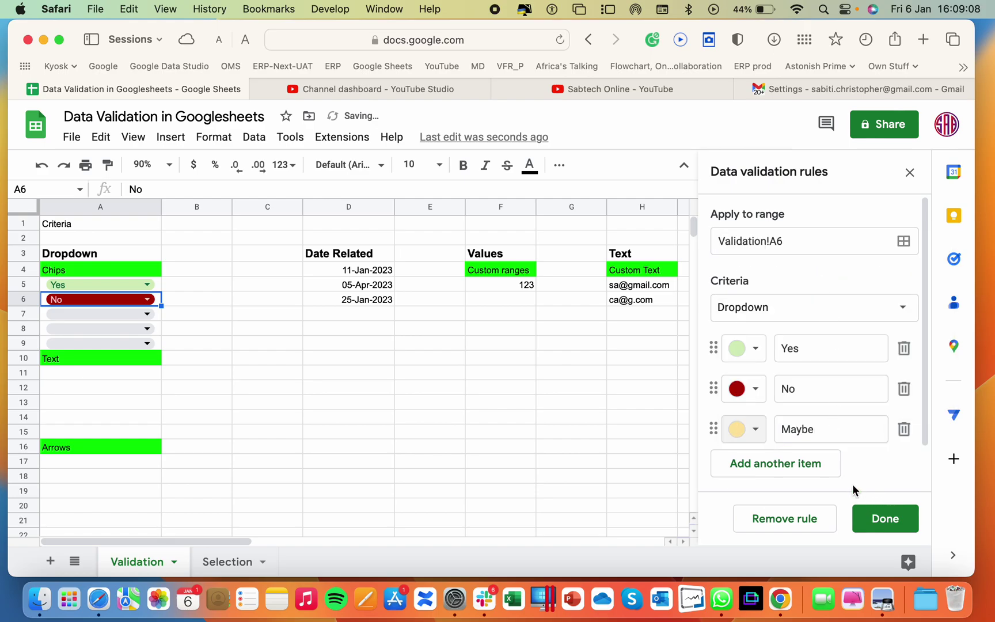
{"action": "left_click", "coordinate": [879, 518]}
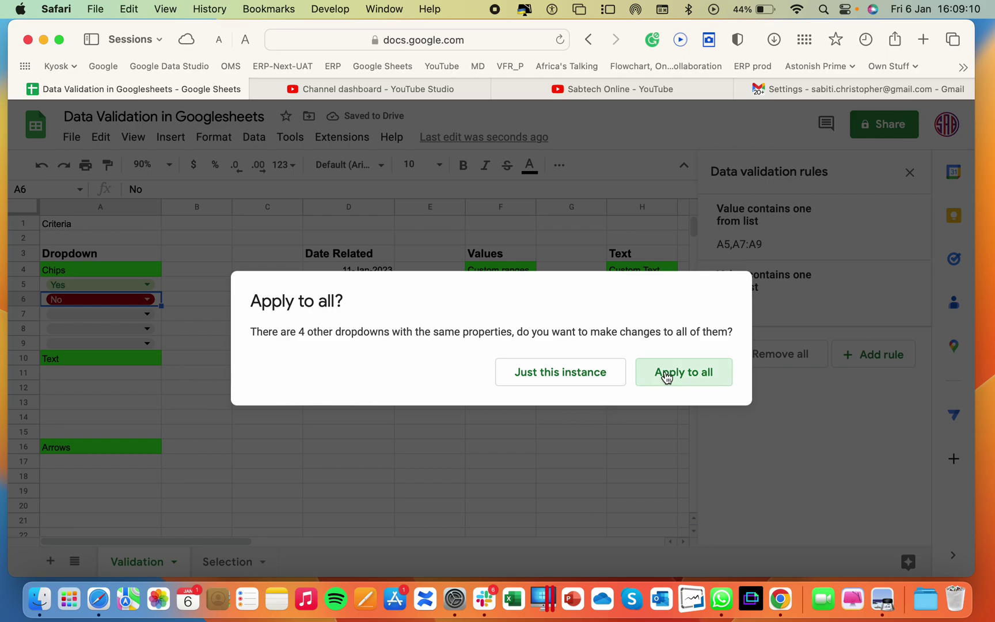
Apply the updated rule to all of A5:A9 and set A7 to Maybe
{"action": "left_click", "coordinate": [667, 375]}
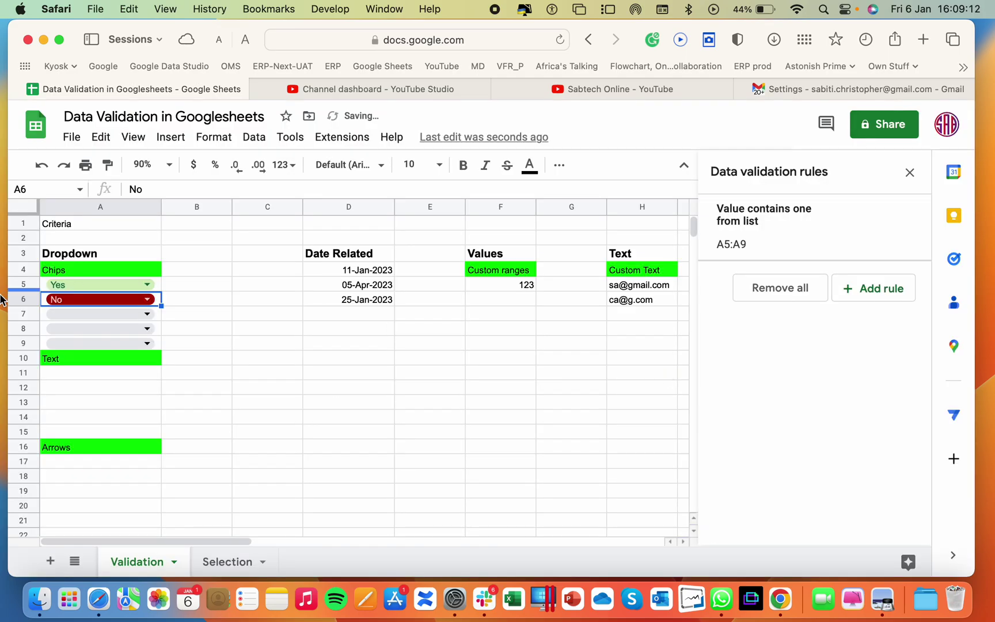
{"action": "left_click", "coordinate": [148, 314]}
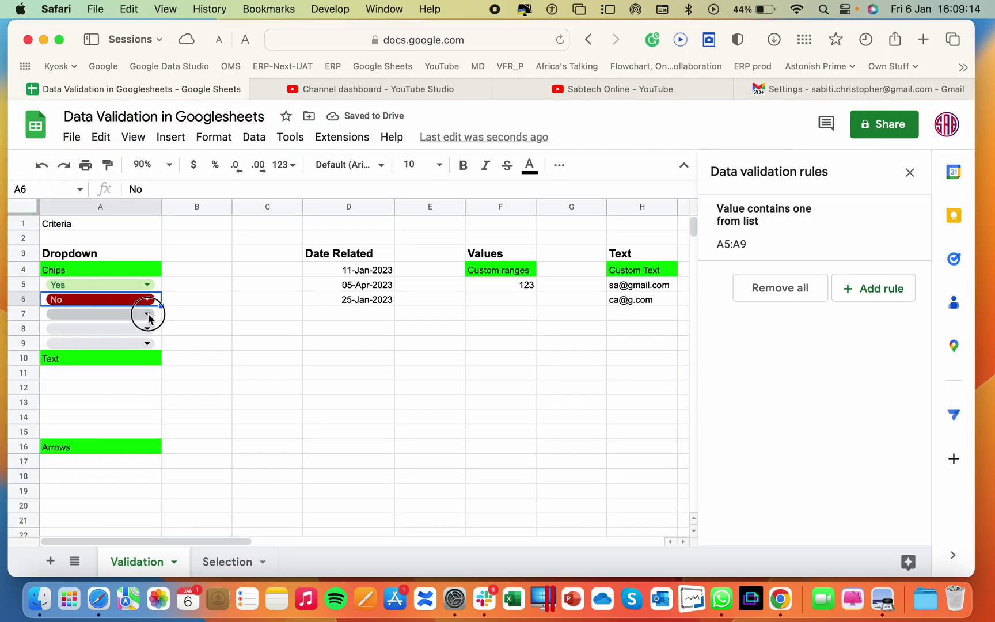
{"action": "left_click", "coordinate": [75, 385]}
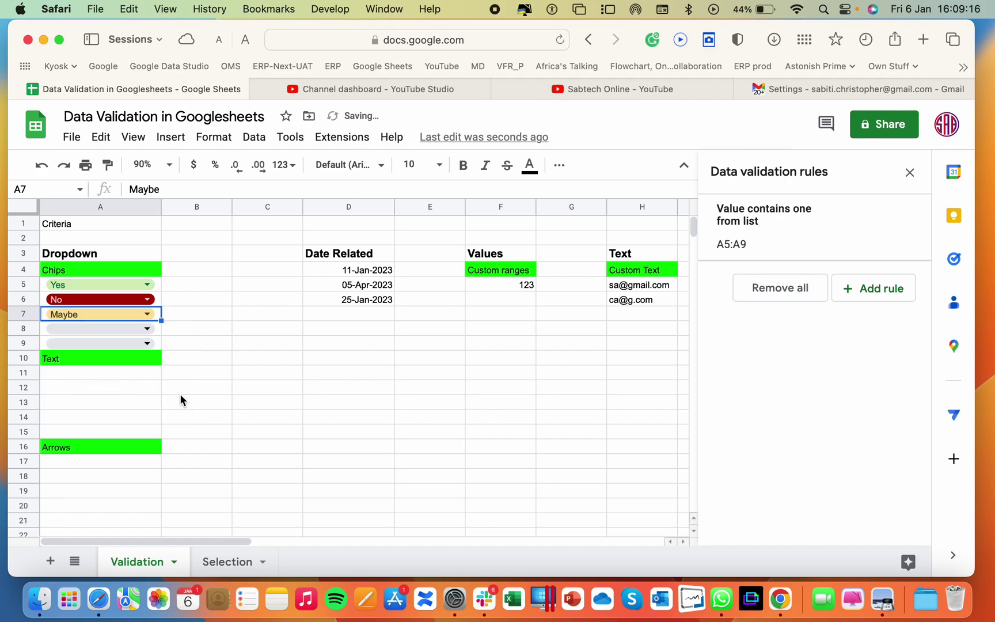
Start a new rule for A11:A15 with Dropdown (from a range) criteria
{"action": "left_click_drag", "start_coordinate": [74, 373], "coordinate": [90, 432]}
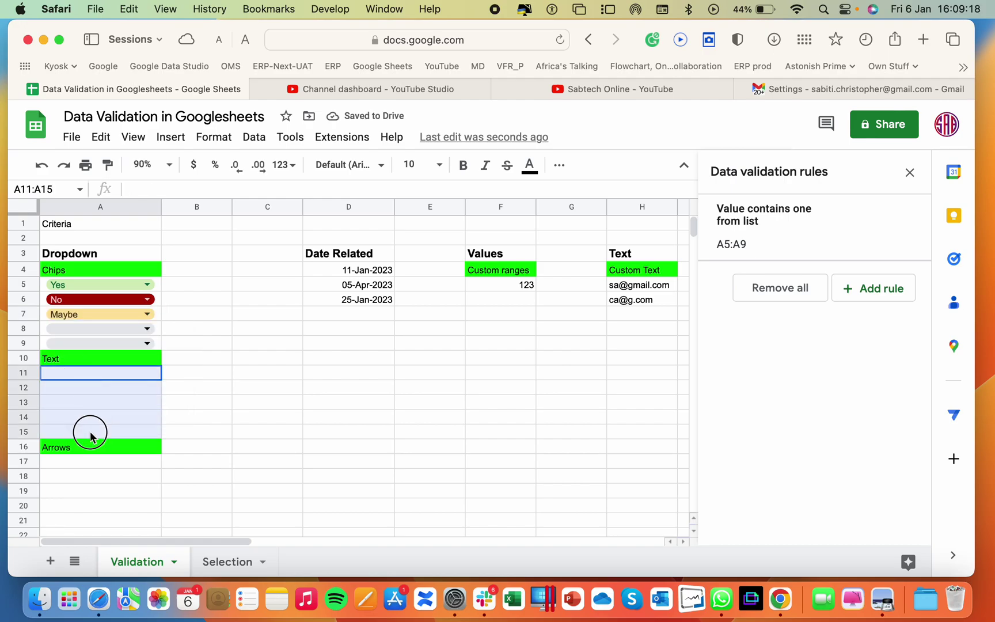
{"action": "left_click", "coordinate": [865, 295]}
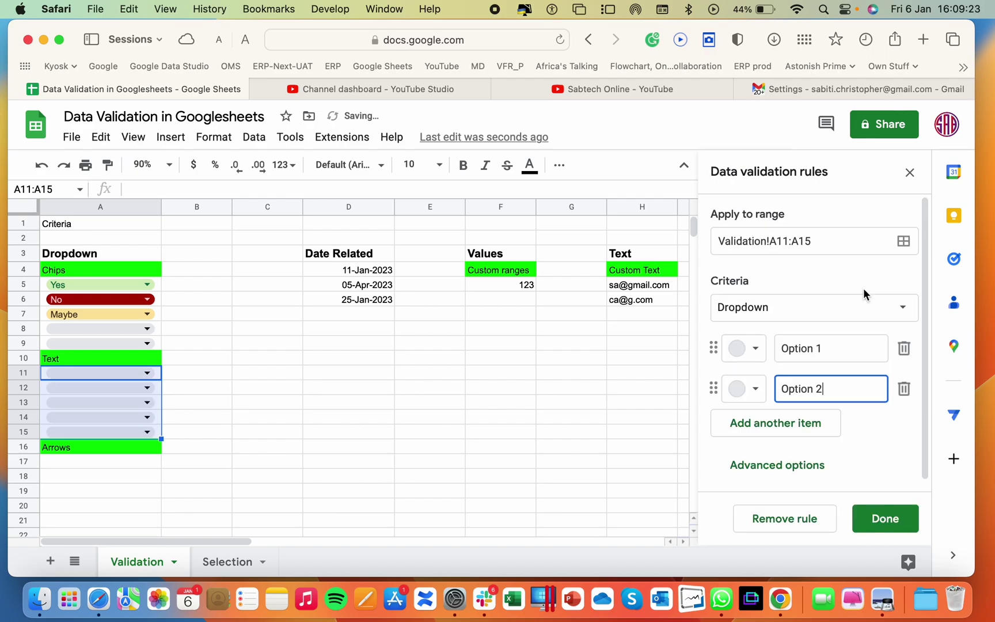
{"action": "left_click", "coordinate": [790, 316]}
{"action": "left_click", "coordinate": [792, 318]}
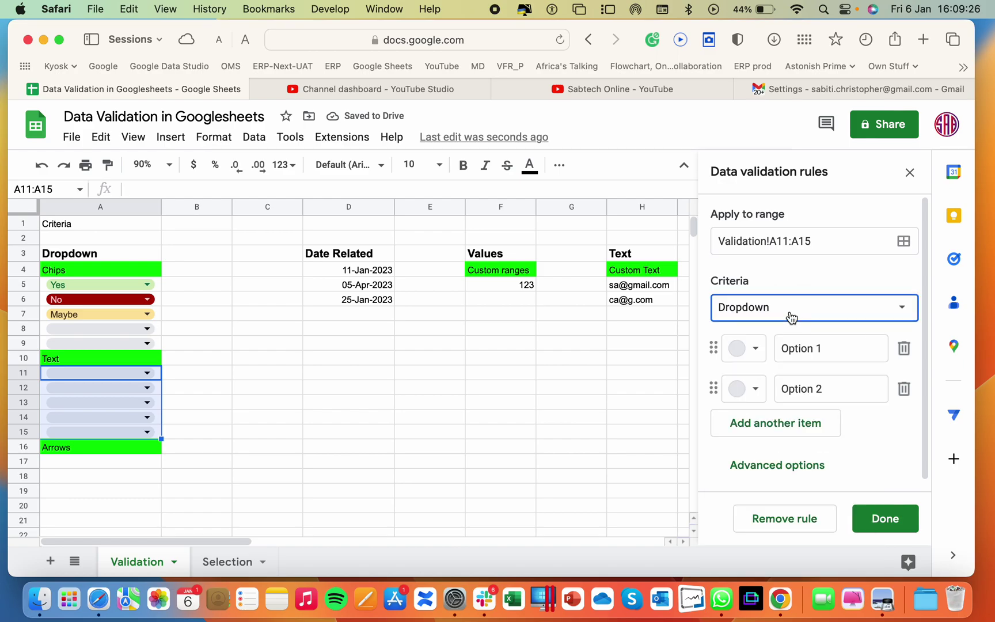
{"action": "left_click", "coordinate": [769, 319]}
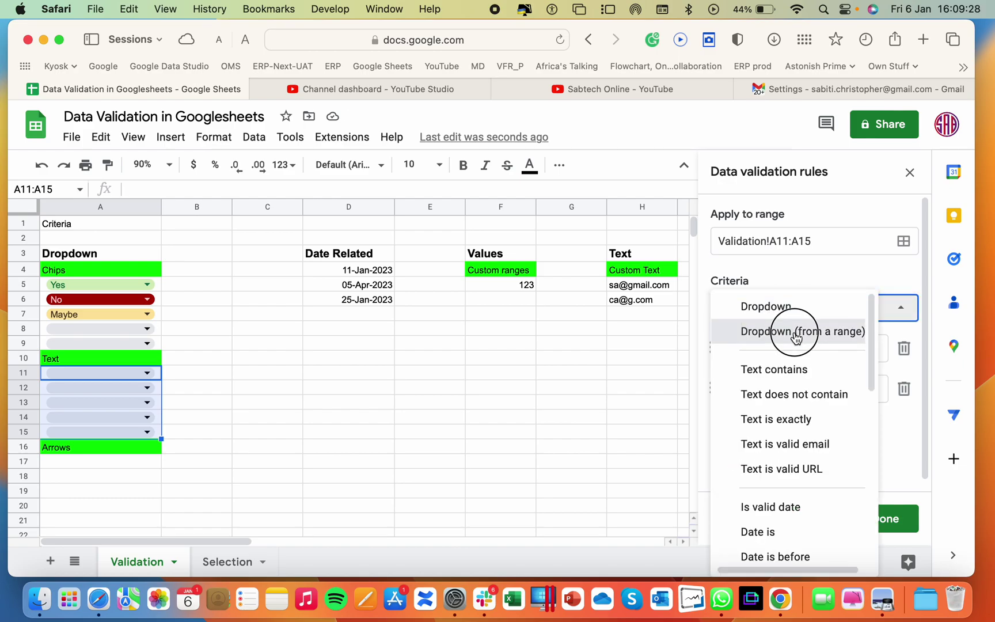
{"action": "left_click", "coordinate": [796, 334]}
Set the dropdown's source range to Selection!B4:B8
{"action": "left_click", "coordinate": [846, 348]}
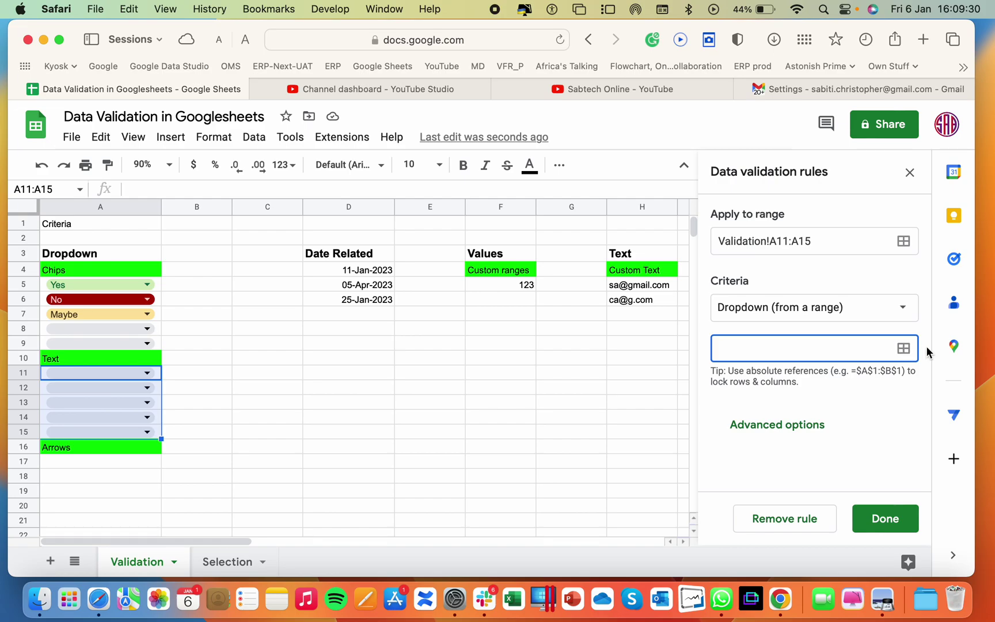
{"action": "left_click", "coordinate": [906, 349]}
{"action": "left_click", "coordinate": [477, 329]}
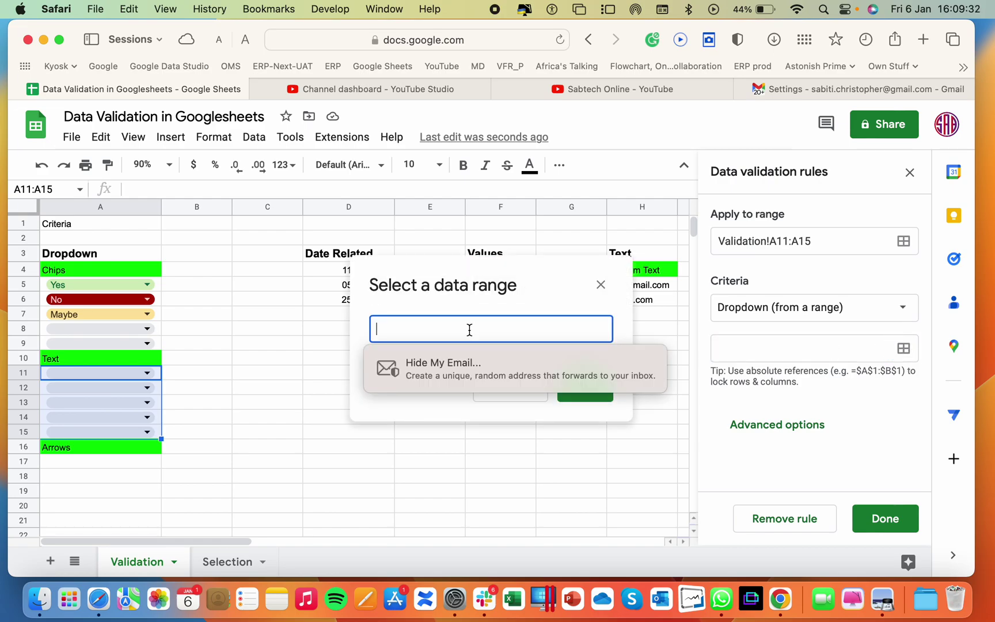
{"action": "left_click", "coordinate": [233, 560]}
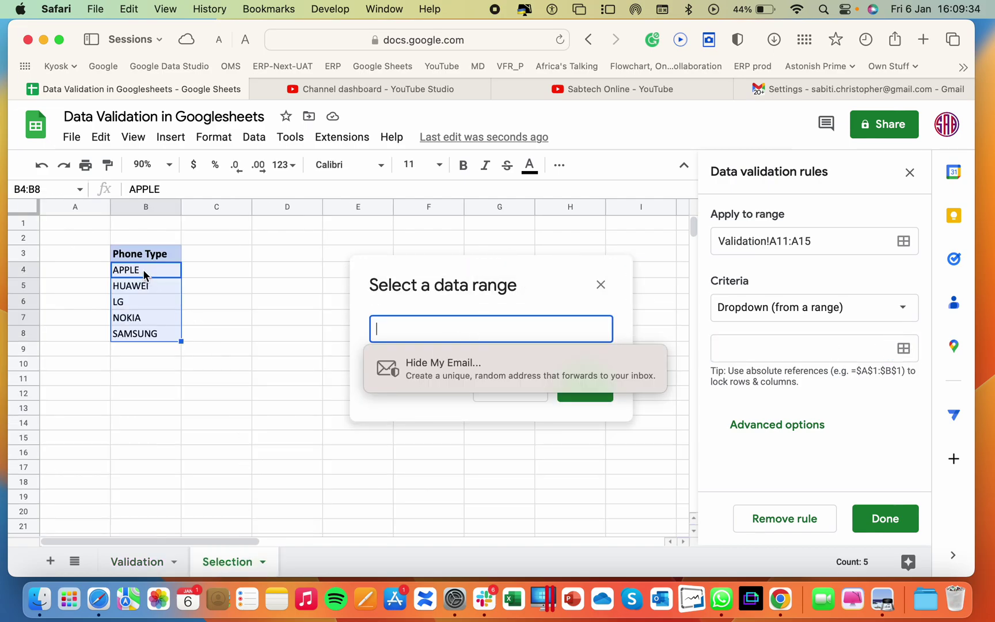
{"action": "left_click_drag", "start_coordinate": [145, 273], "coordinate": [151, 342]}
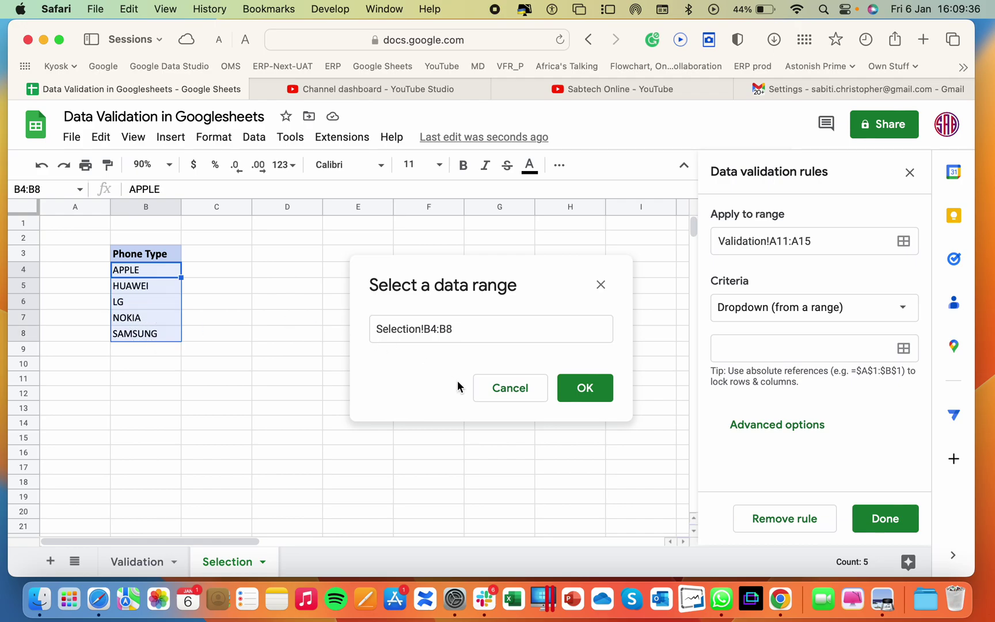
{"action": "left_click", "coordinate": [568, 395]}
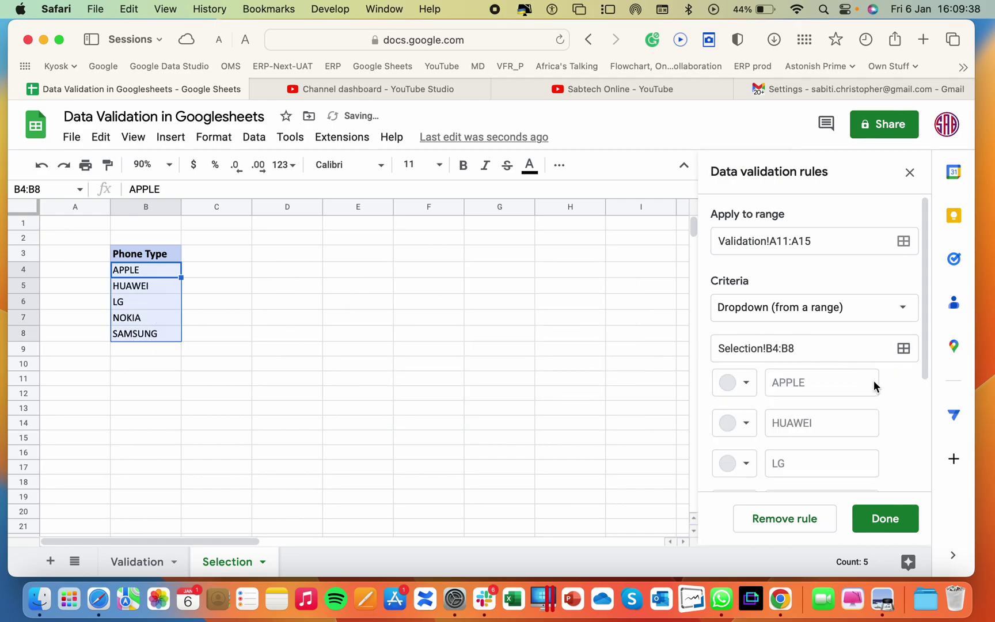
Enable help text and the Arrow display style for the A11:A15 rule, then save it
{"action": "scroll", "coordinate": [874, 381], "scroll_direction": "down", "scroll_amount": 5}
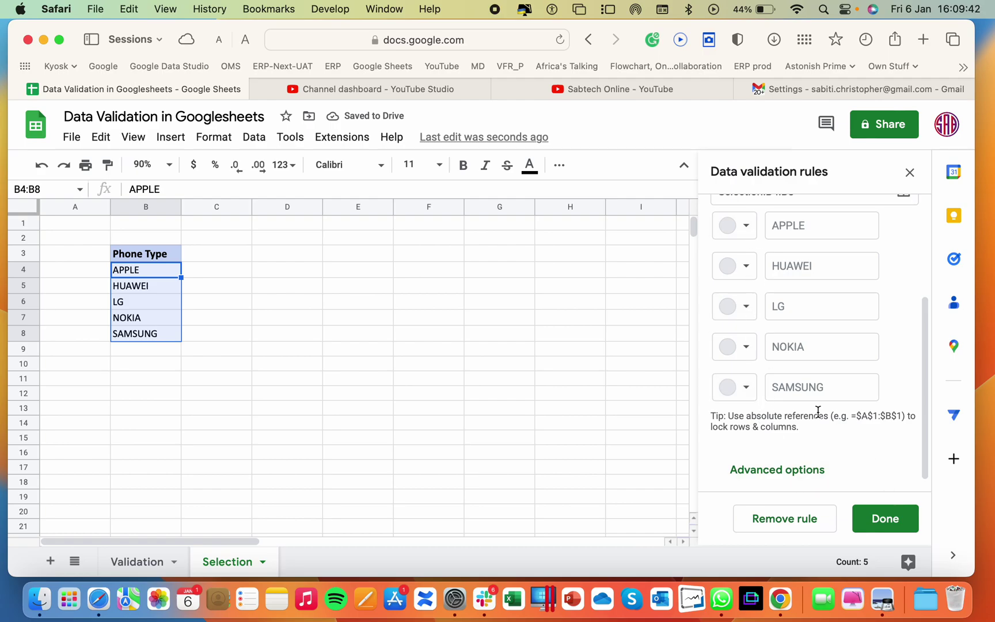
{"action": "scroll", "coordinate": [817, 413], "scroll_direction": "down", "scroll_amount": 1}
{"action": "left_click", "coordinate": [786, 457]}
{"action": "scroll", "coordinate": [800, 333], "scroll_direction": "down", "scroll_amount": 2}
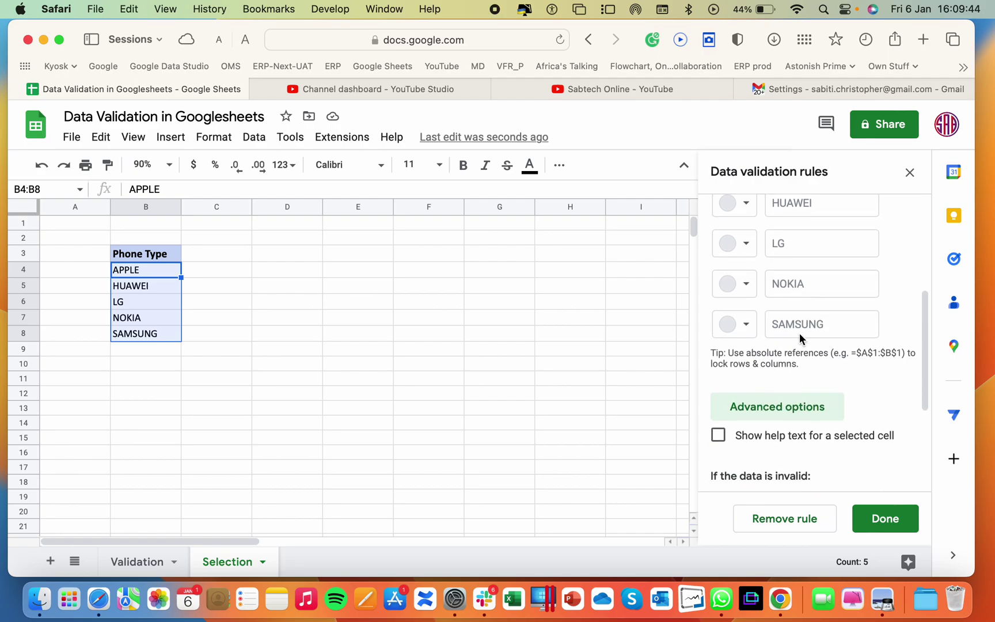
{"action": "scroll", "coordinate": [799, 333], "scroll_direction": "down", "scroll_amount": 3}
{"action": "left_click", "coordinate": [720, 253]}
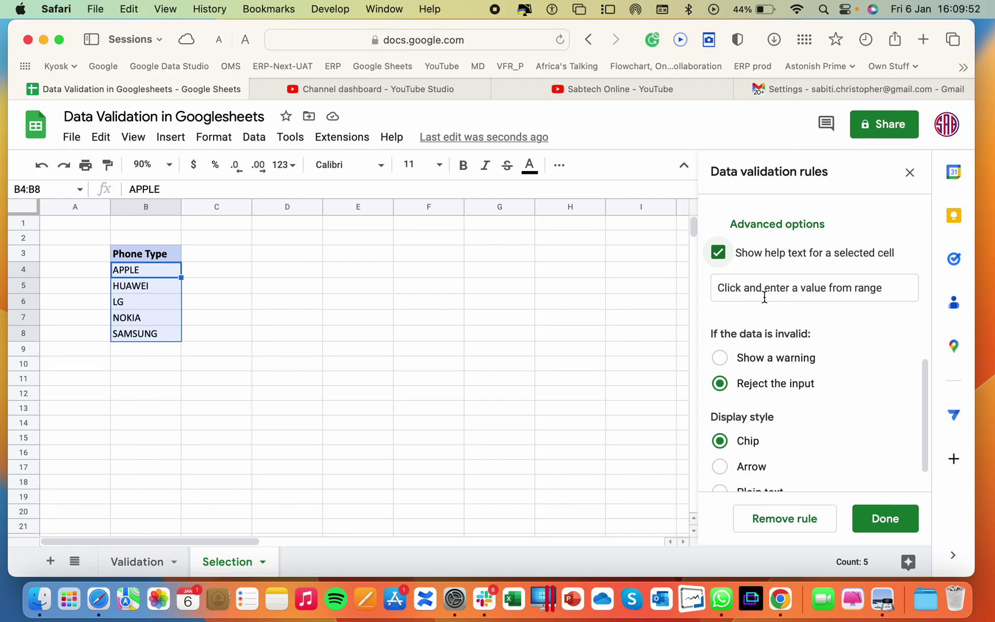
{"action": "scroll", "coordinate": [748, 443], "scroll_direction": "down", "scroll_amount": 2}
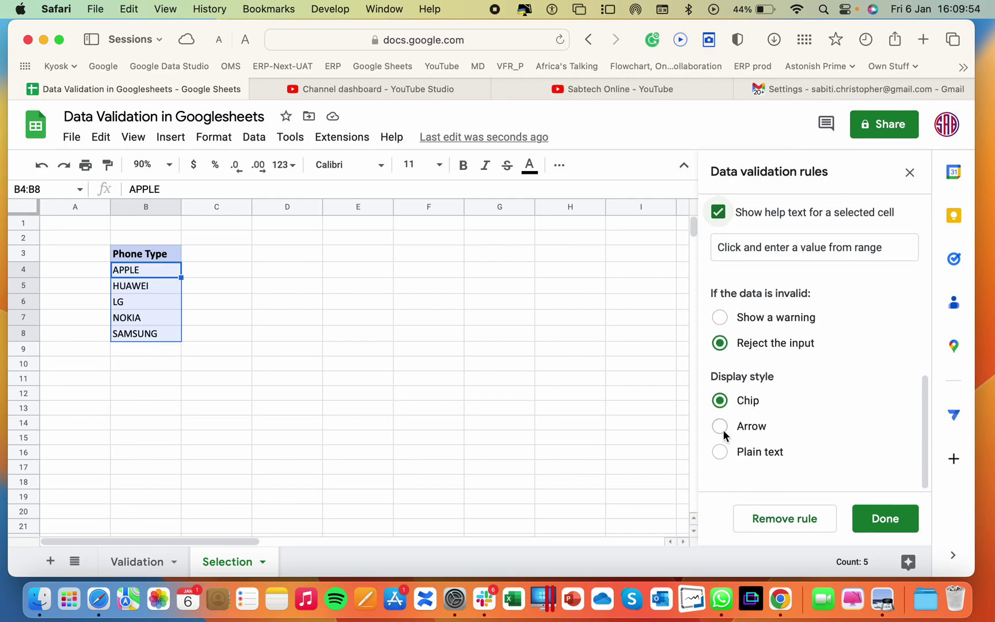
{"action": "left_click", "coordinate": [723, 429]}
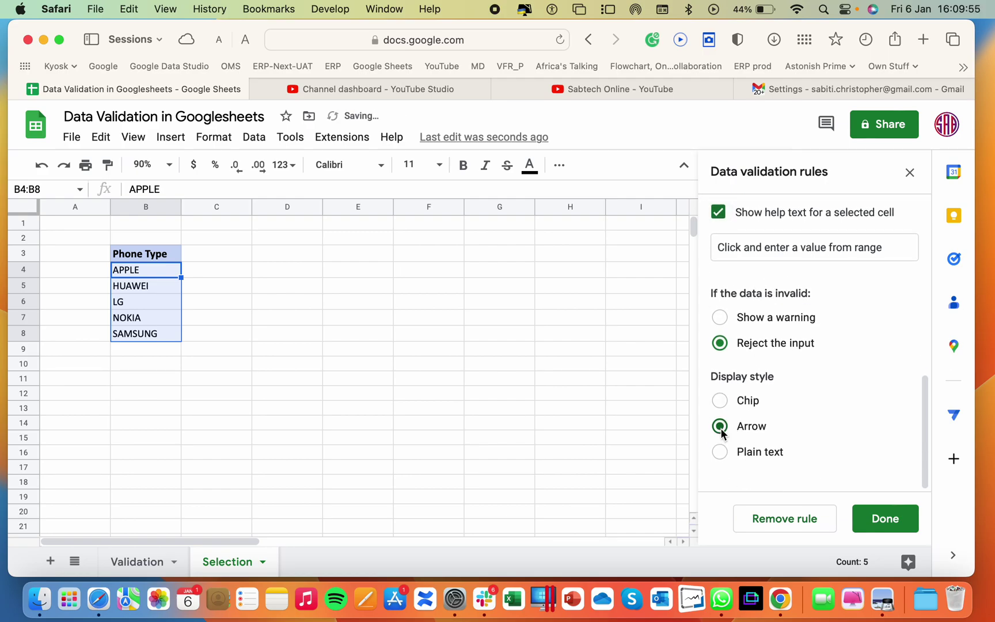
{"action": "left_click", "coordinate": [889, 519]}
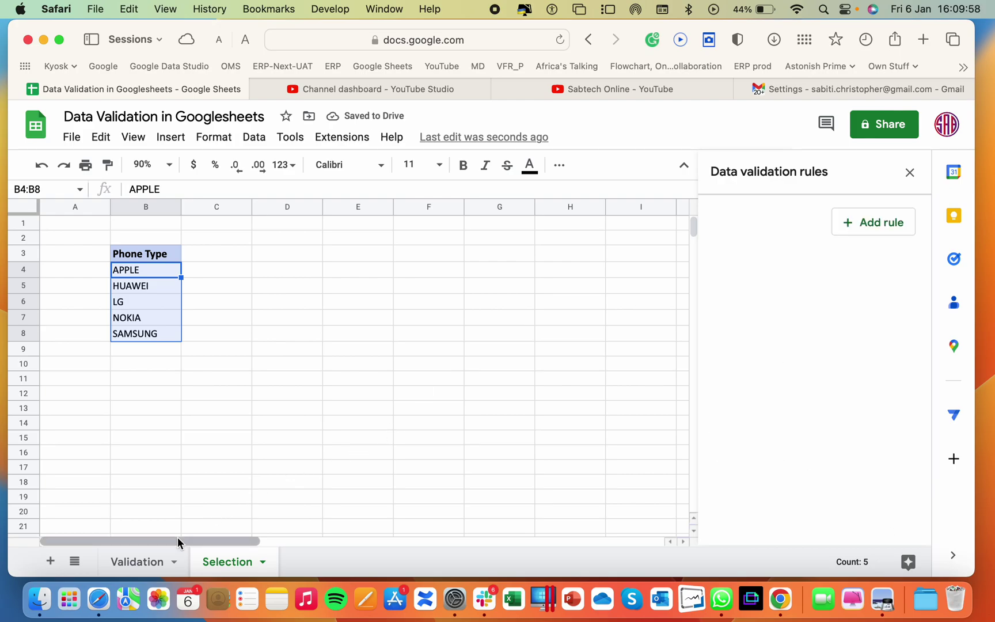
Back on the Validation sheet, choose APPLE in A11 and HUAWEI in A12
{"action": "left_click", "coordinate": [152, 557]}
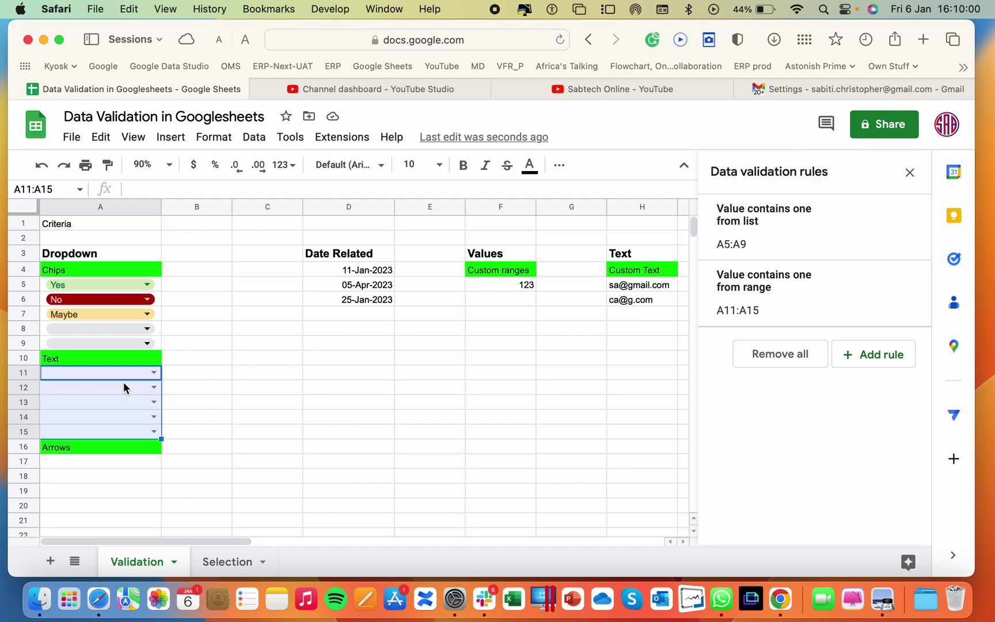
{"action": "left_click", "coordinate": [202, 375]}
{"action": "left_click", "coordinate": [154, 372]}
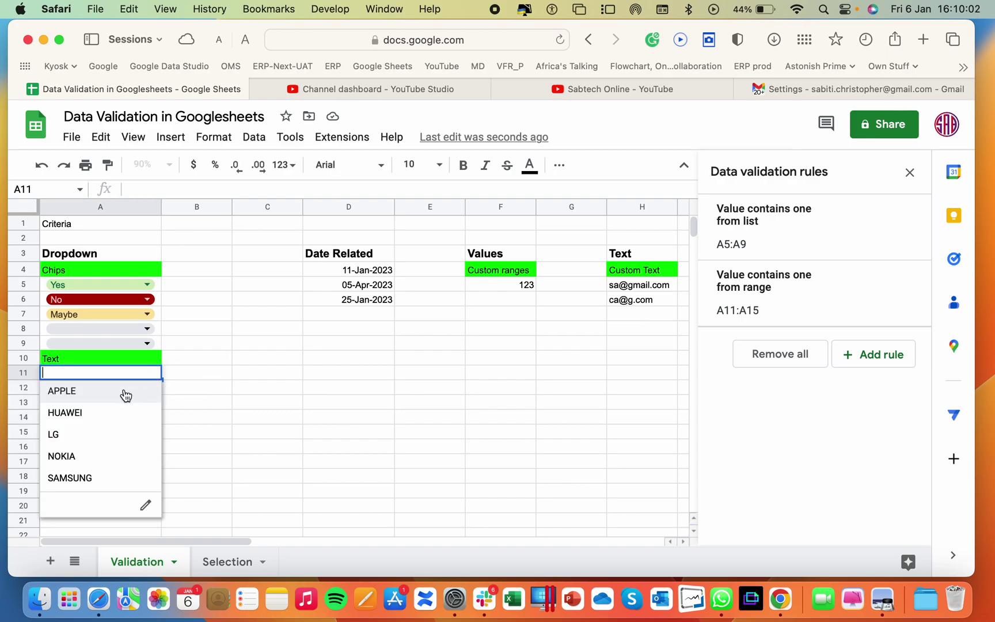
{"action": "left_click", "coordinate": [81, 393]}
{"action": "left_click", "coordinate": [153, 387]}
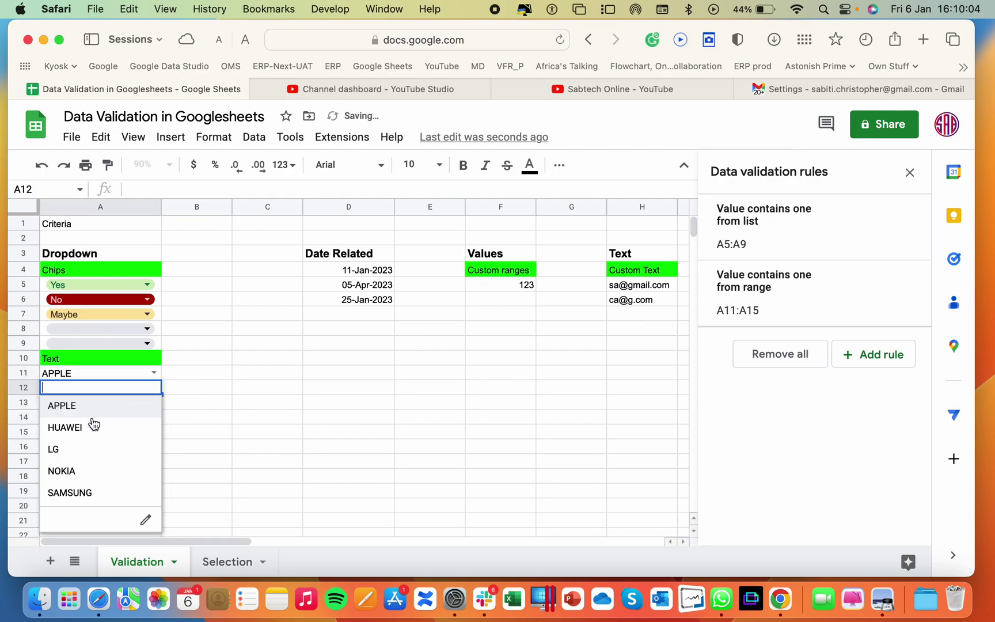
{"action": "left_click", "coordinate": [94, 423]}
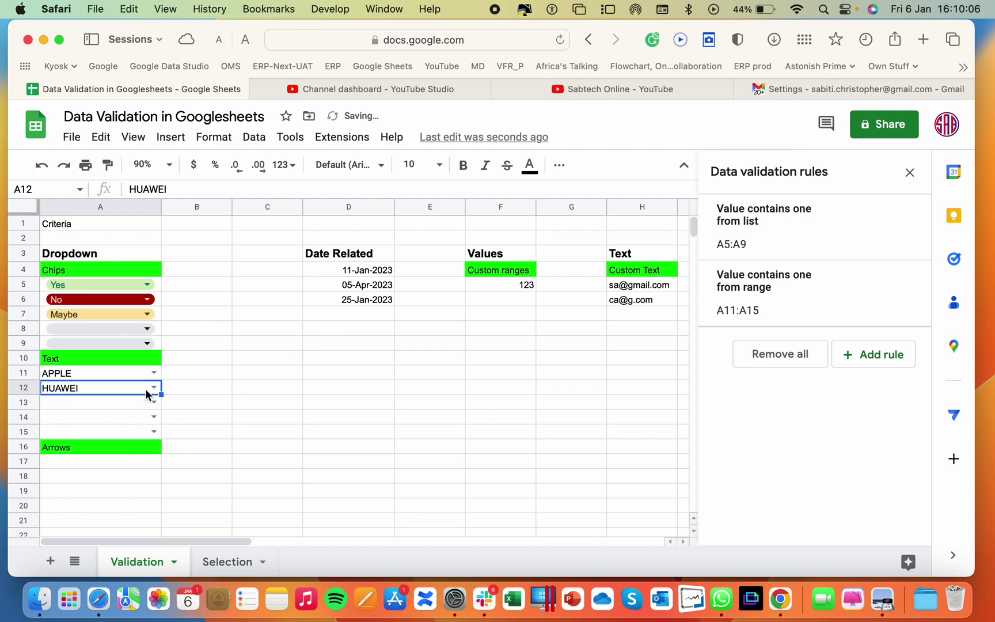
{"action": "scroll", "coordinate": [145, 395], "scroll_direction": "down", "scroll_amount": 10}
{"action": "scroll", "coordinate": [146, 391], "scroll_direction": "up", "scroll_amount": 6}
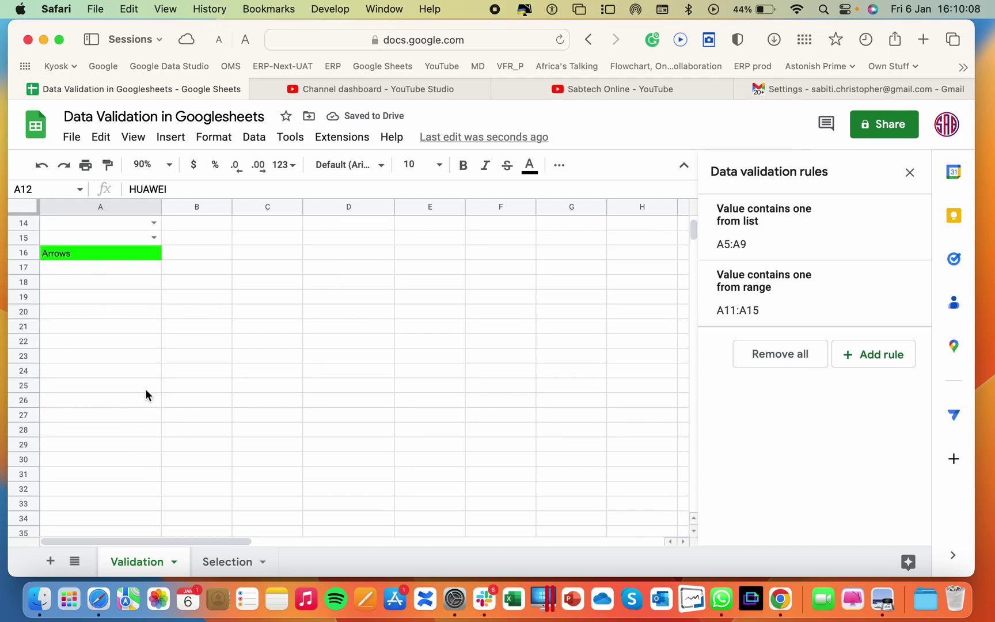
{"action": "scroll", "coordinate": [145, 392], "scroll_direction": "up", "scroll_amount": 4}
Paste A15's phone-type dropdown into A17:A21 and check A17's choices
{"action": "left_click", "coordinate": [120, 402]}
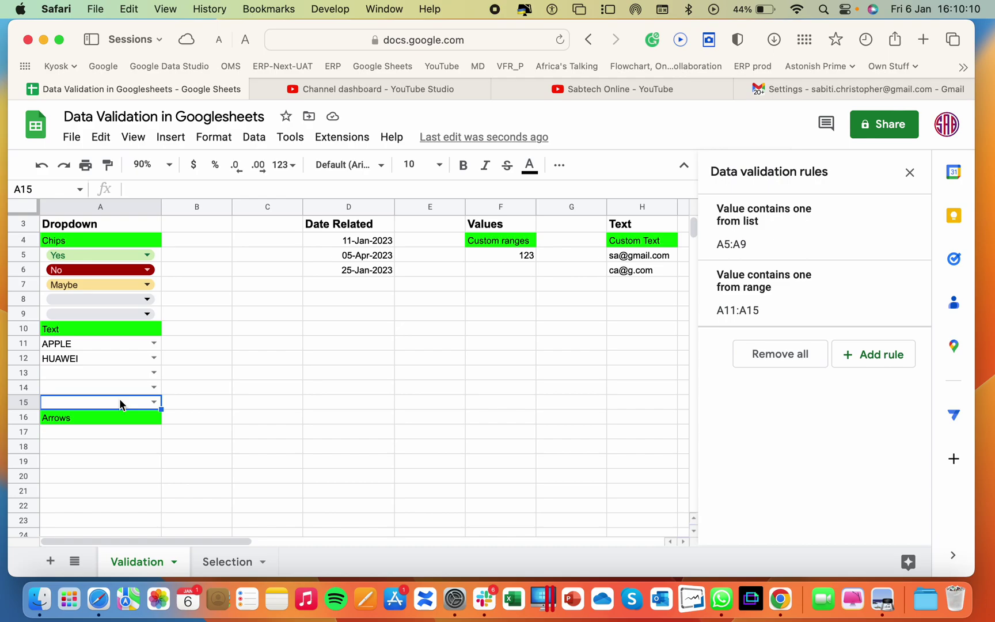
{"action": "left_click_drag", "start_coordinate": [119, 427], "coordinate": [133, 490]}
{"action": "key", "text": "cmd+v"}
{"action": "left_click", "coordinate": [252, 431]}
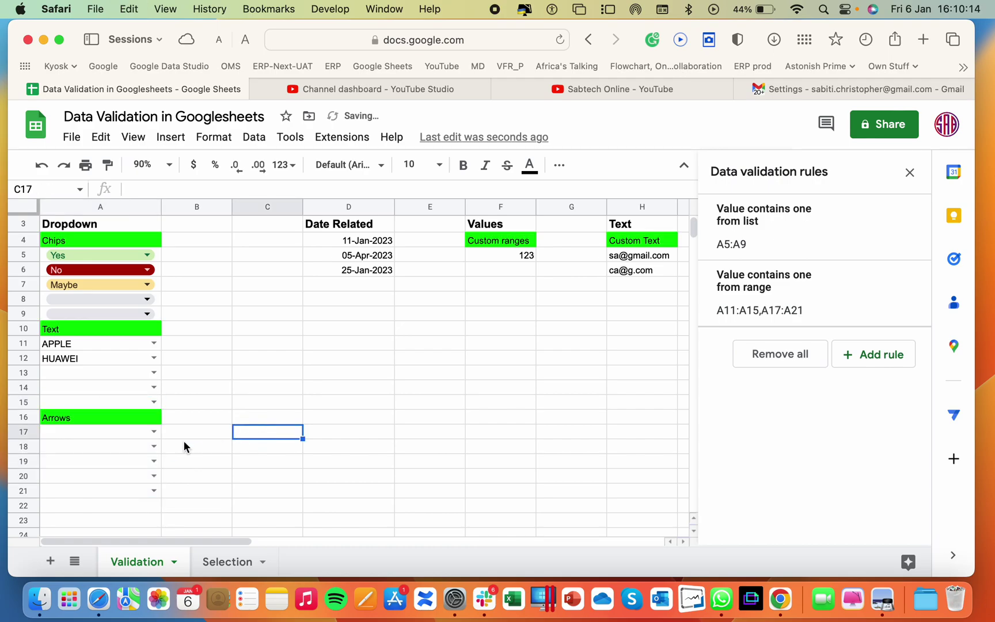
{"action": "left_click", "coordinate": [155, 433]}
{"action": "left_click", "coordinate": [223, 432]}
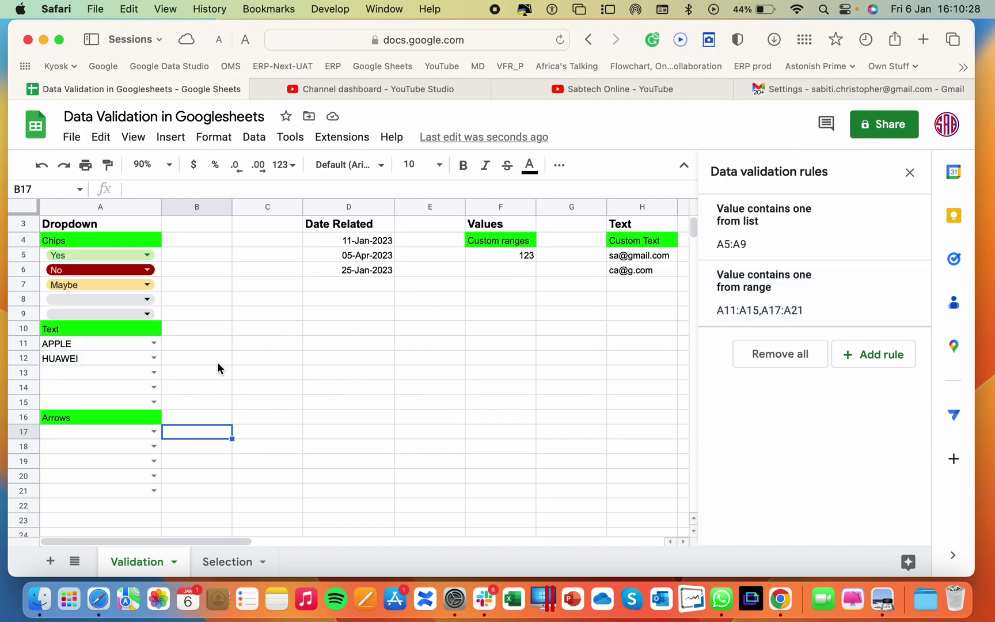
Give A17:A21 a Dropdown (from a range) rule sourced from Selection!B4:B8 (APPLE, HUAWEI, LG…)
{"action": "left_click_drag", "start_coordinate": [112, 431], "coordinate": [147, 490]}
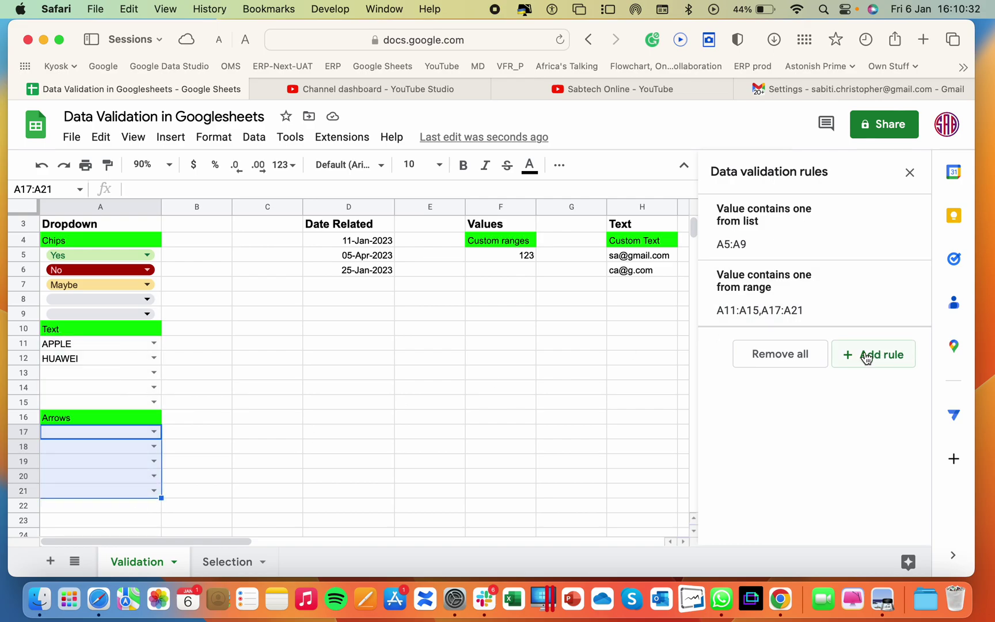
{"action": "left_click", "coordinate": [886, 367]}
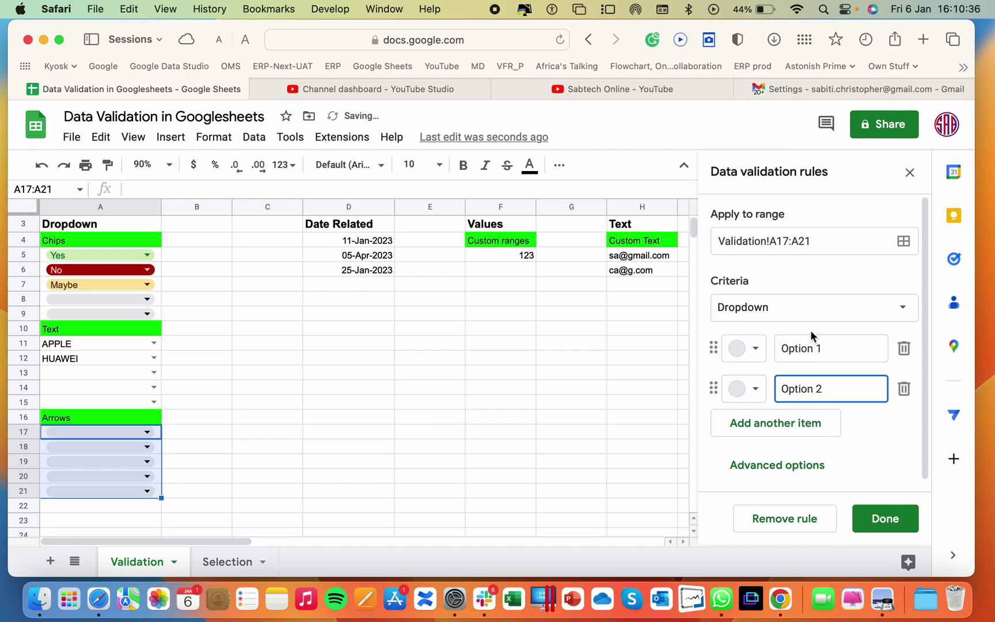
{"action": "left_click", "coordinate": [886, 310]}
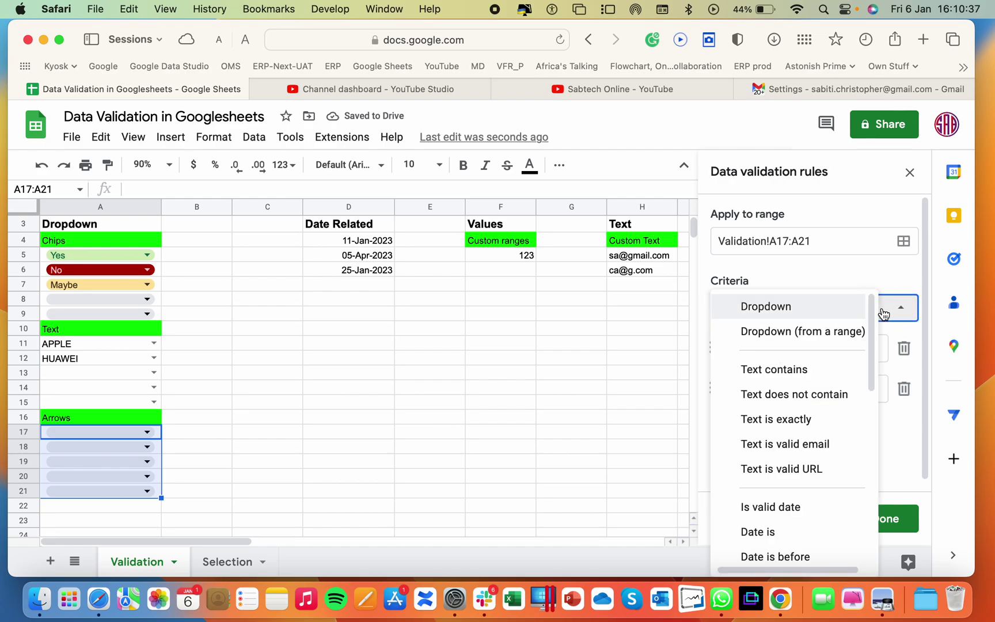
{"action": "left_click", "coordinate": [789, 339]}
{"action": "left_click", "coordinate": [803, 347]}
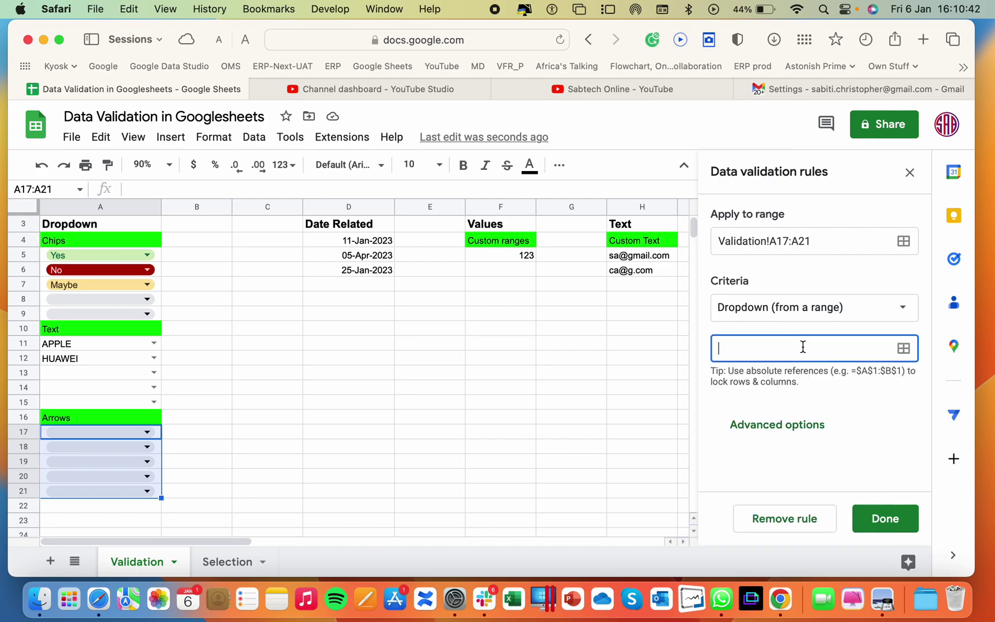
{"action": "left_click", "coordinate": [902, 353]}
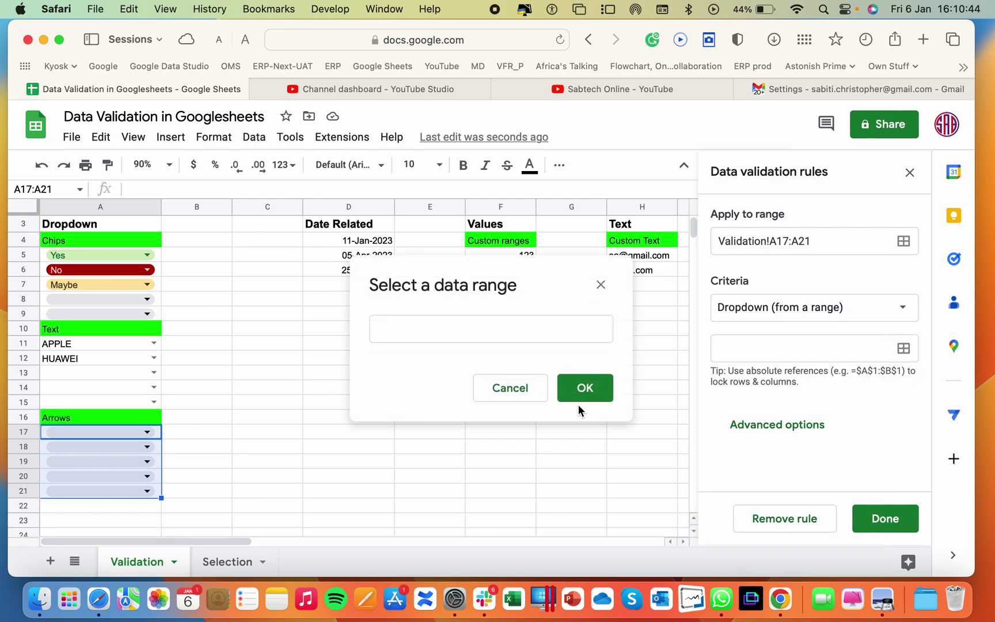
{"action": "left_click", "coordinate": [509, 340]}
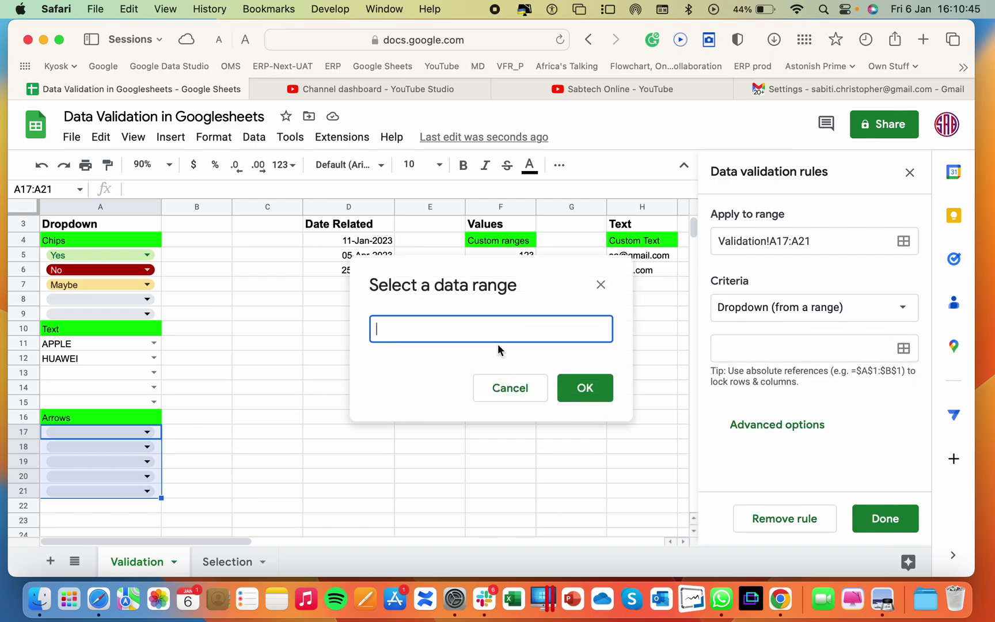
{"action": "left_click", "coordinate": [233, 561]}
{"action": "left_click_drag", "start_coordinate": [147, 277], "coordinate": [145, 345]}
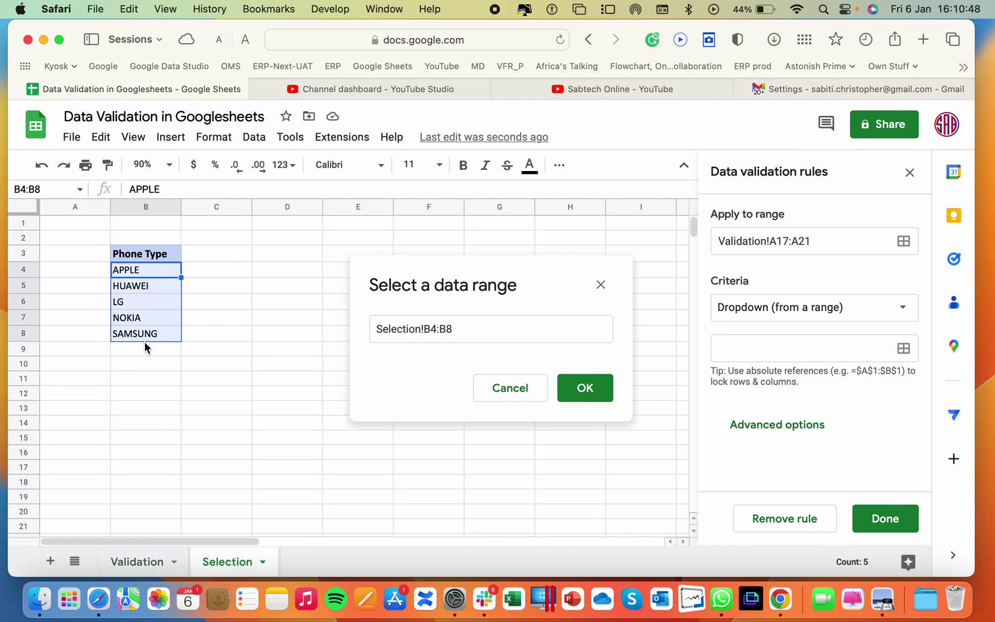
{"action": "left_click", "coordinate": [599, 389]}
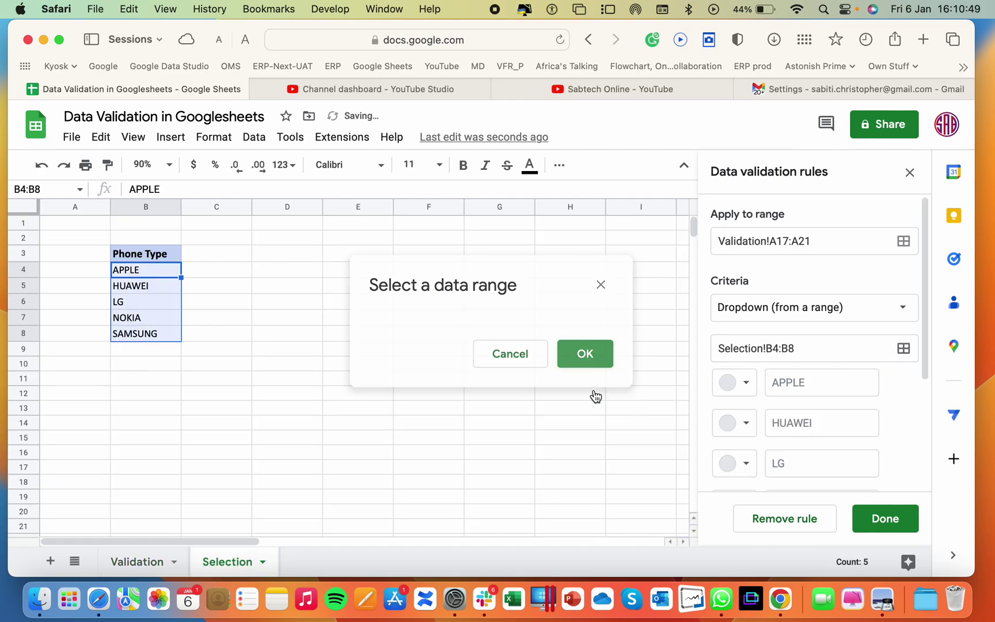
{"action": "left_click", "coordinate": [158, 564]}
Save the edited dropdown rule and apply the change to all matching dropdowns
{"action": "left_click", "coordinate": [257, 389]}
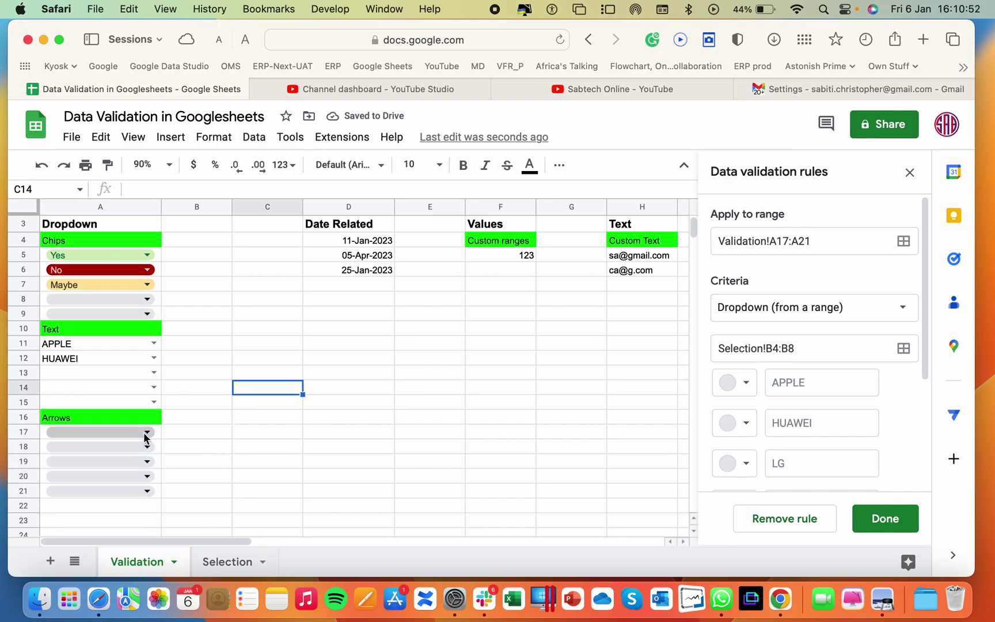
{"action": "left_click", "coordinate": [887, 518]}
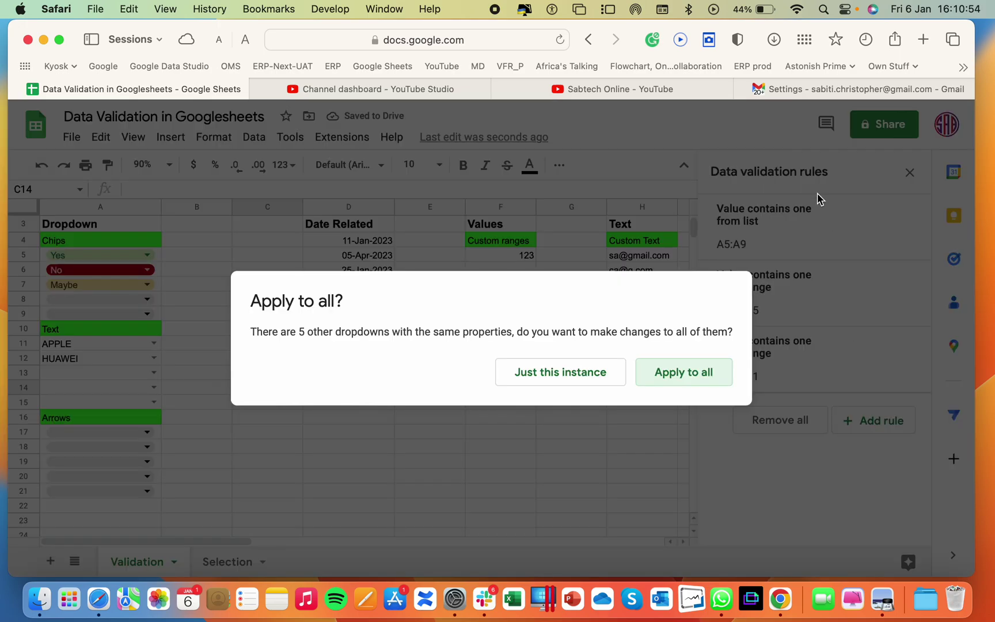
{"action": "left_click", "coordinate": [693, 378]}
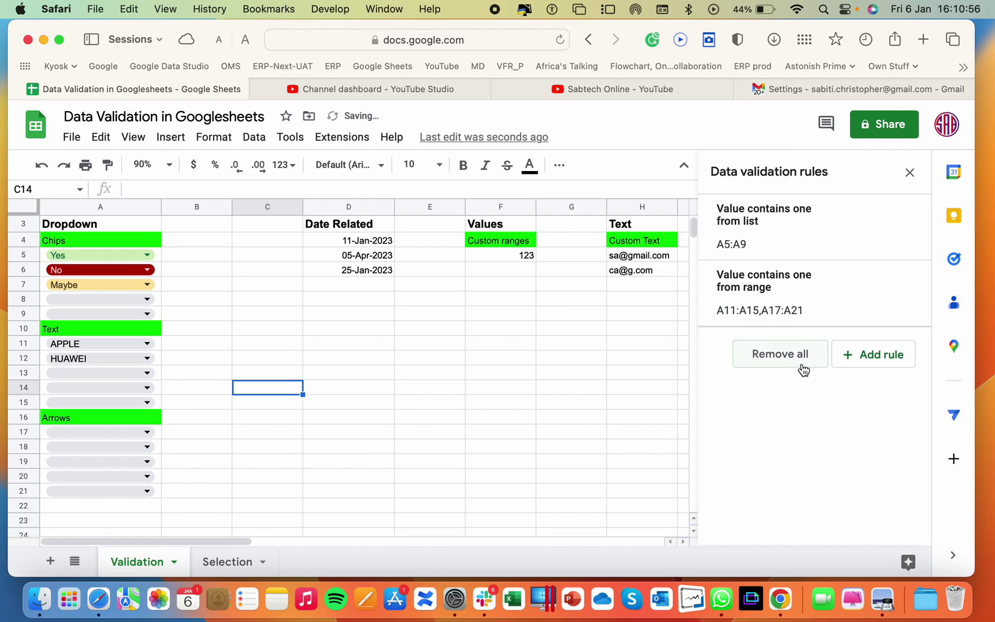
Remove Validation!A17:A21 from the merged rule's range so it covers only A11:A15
{"action": "left_click", "coordinate": [792, 310]}
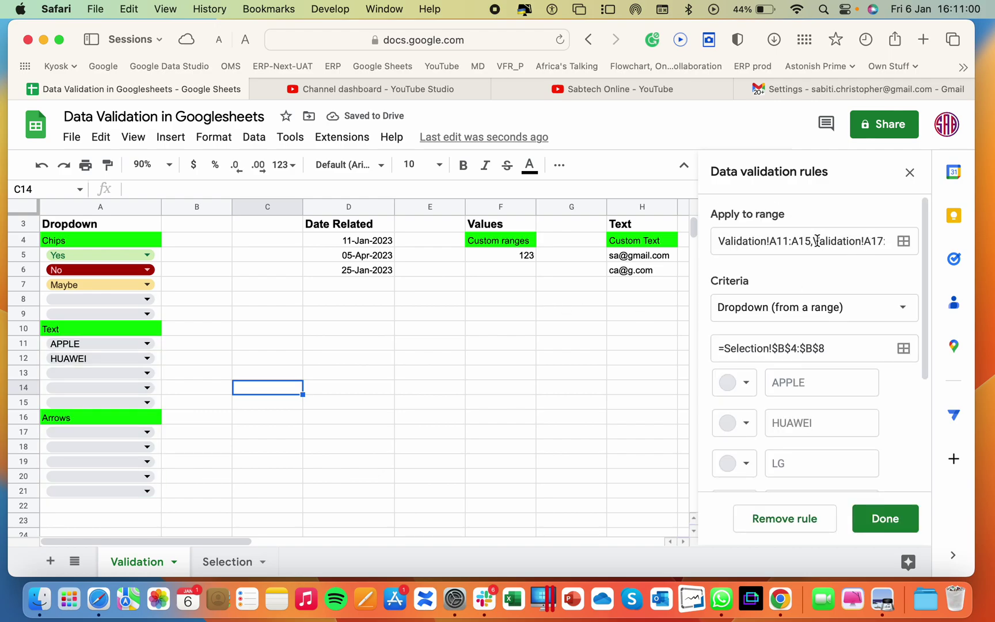
{"action": "left_click_drag", "start_coordinate": [818, 241], "coordinate": [945, 270]}
{"action": "key", "text": "BackSpace"}
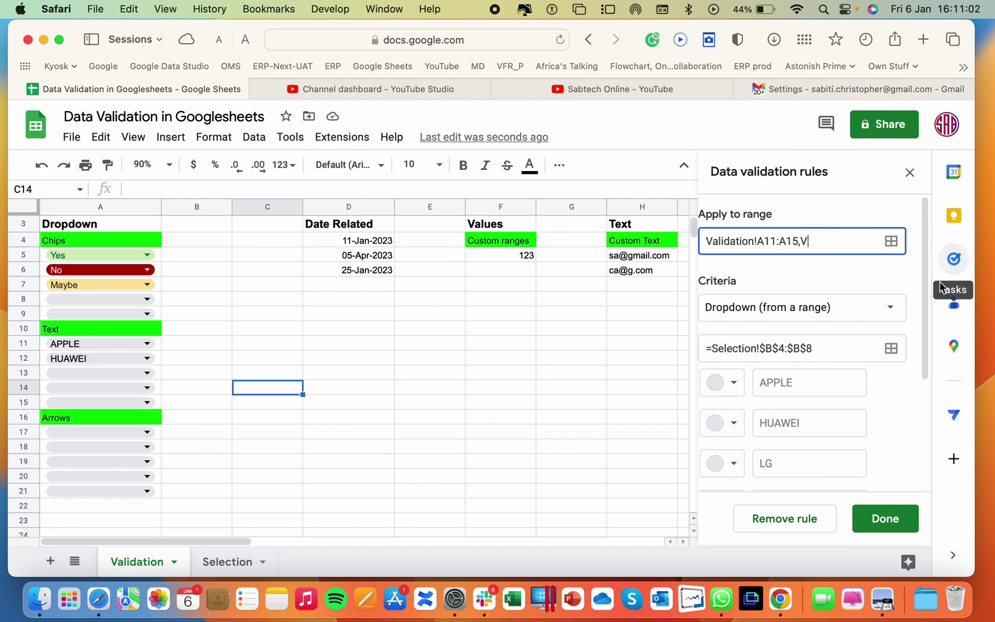
{"action": "left_click", "coordinate": [916, 518]}
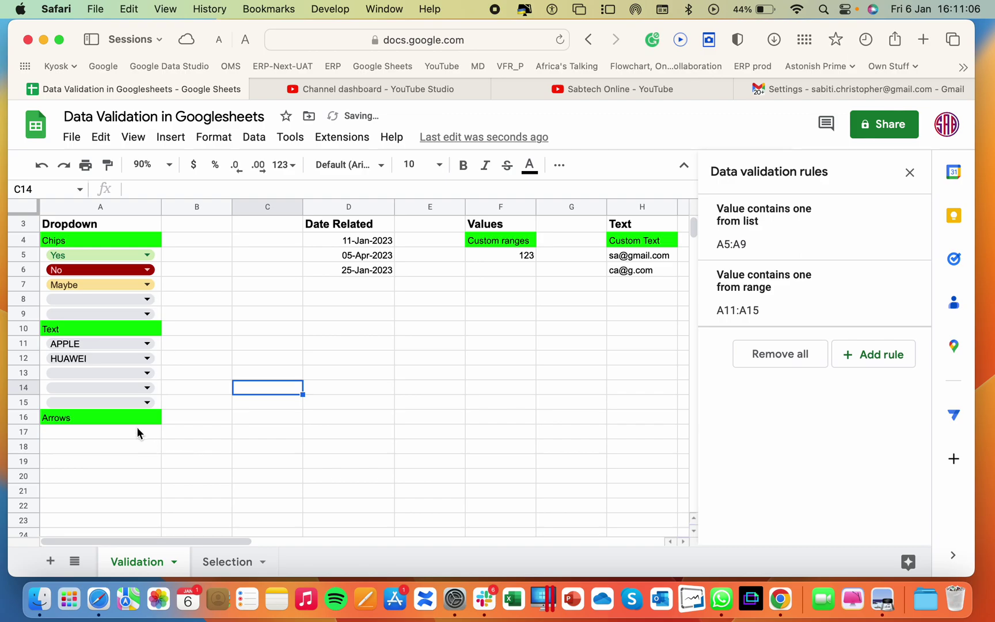
Add a new Dropdown (from a range) rule for A17:A21 using Selection!B4:B8, APPLE through SAMSUNG
{"action": "left_click_drag", "start_coordinate": [137, 433], "coordinate": [122, 495]}
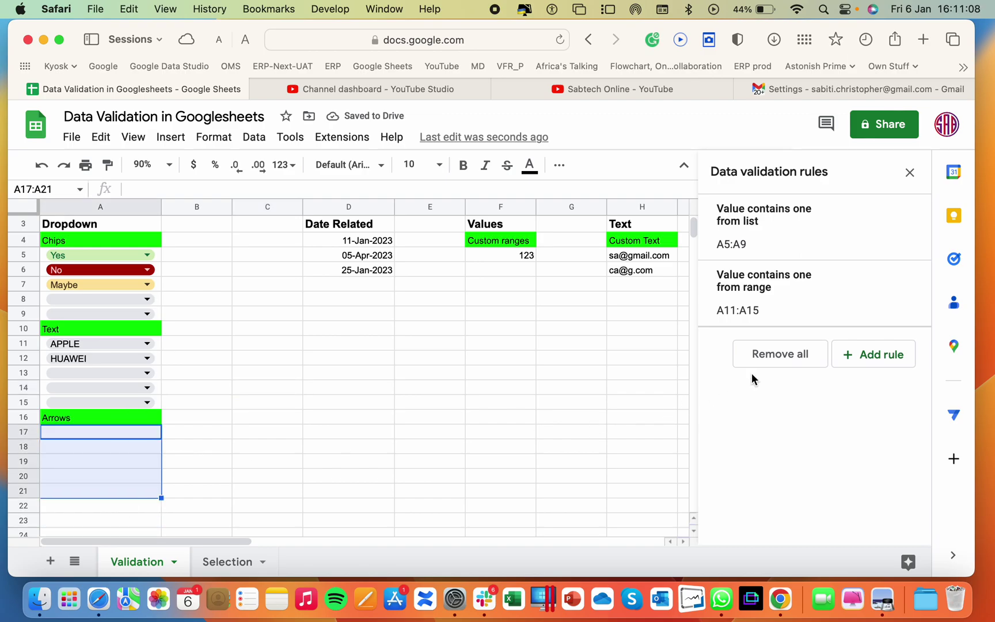
{"action": "left_click", "coordinate": [845, 355]}
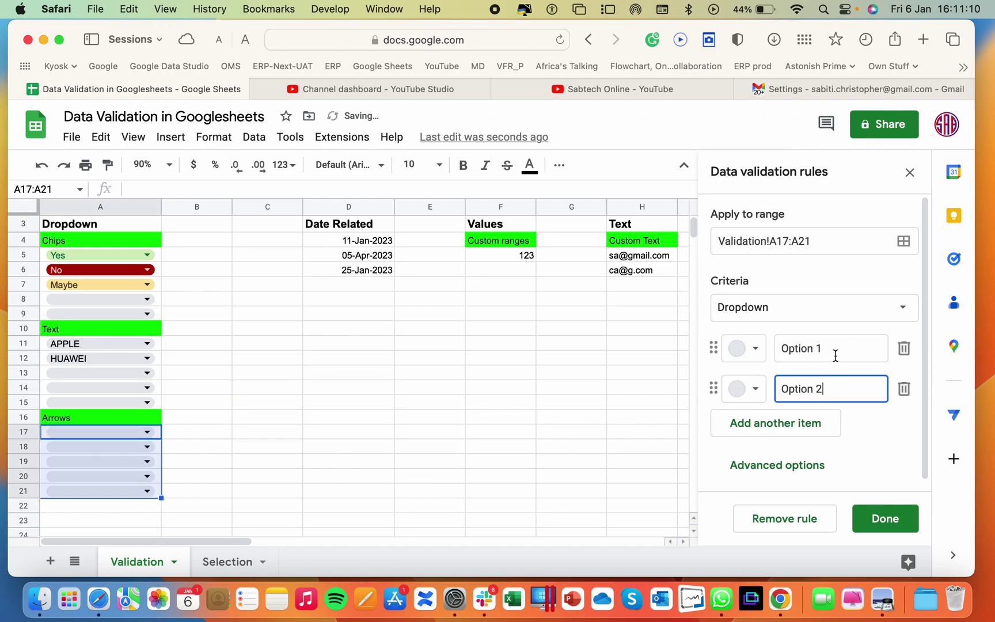
{"action": "left_click", "coordinate": [822, 314]}
{"action": "left_click", "coordinate": [810, 344]}
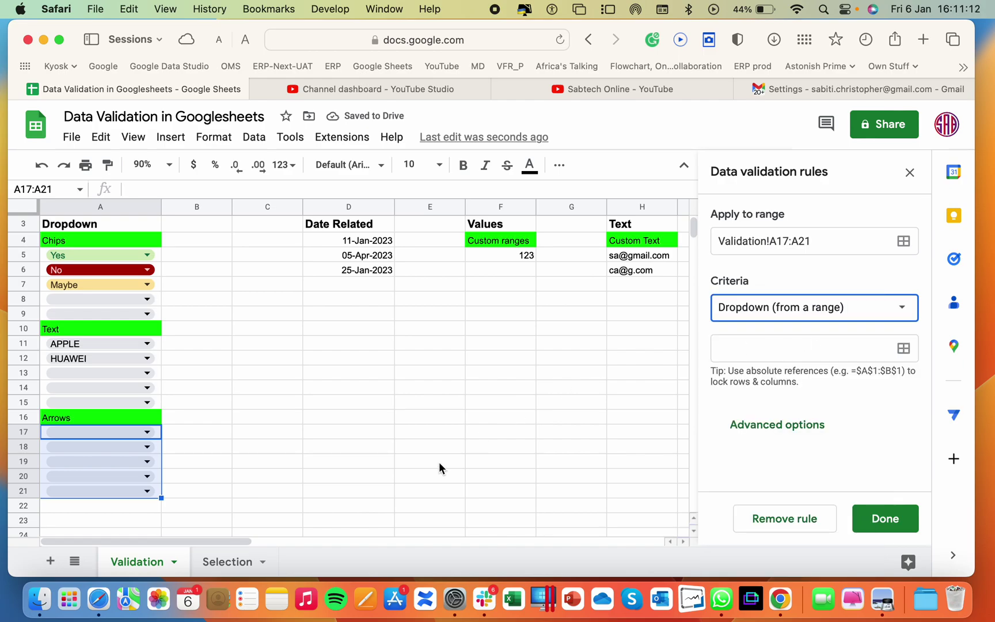
{"action": "left_click", "coordinate": [224, 562]}
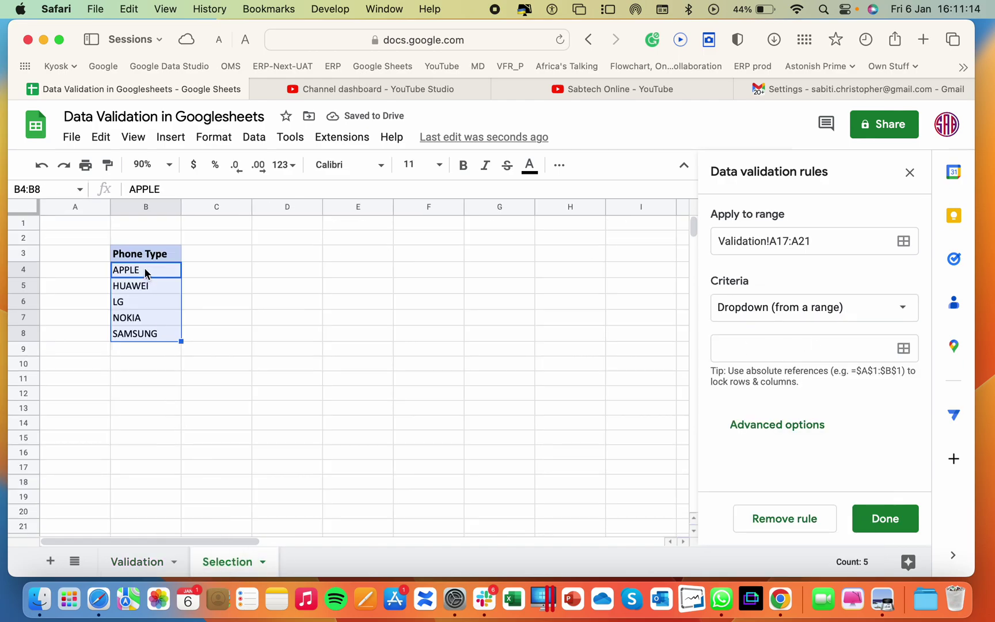
{"action": "left_click_drag", "start_coordinate": [144, 270], "coordinate": [145, 331]}
{"action": "left_click", "coordinate": [905, 350]}
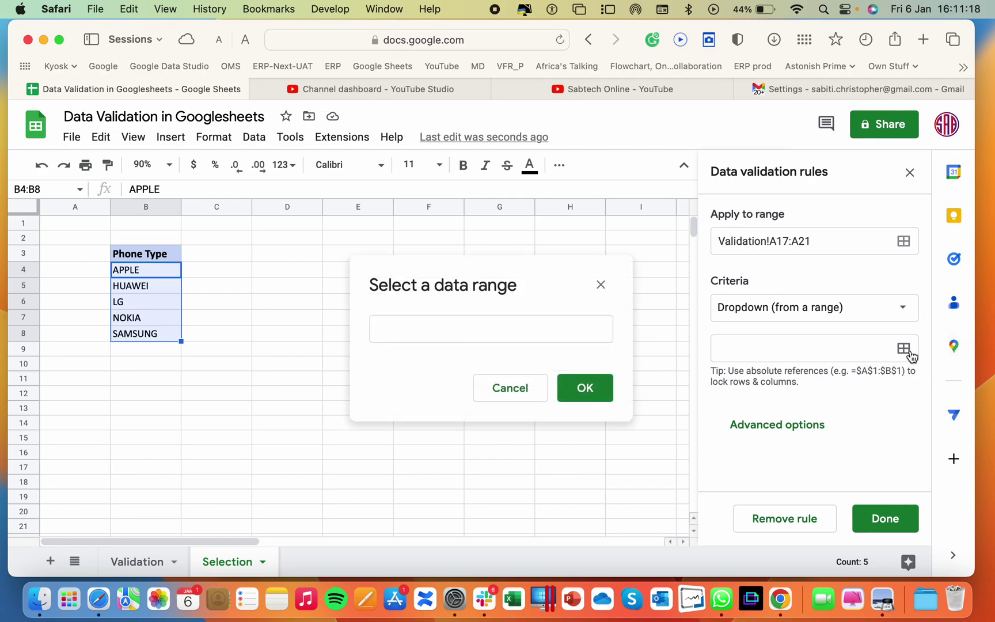
{"action": "left_click", "coordinate": [408, 325]}
{"action": "left_click_drag", "start_coordinate": [126, 271], "coordinate": [142, 337]}
{"action": "left_click", "coordinate": [583, 388]}
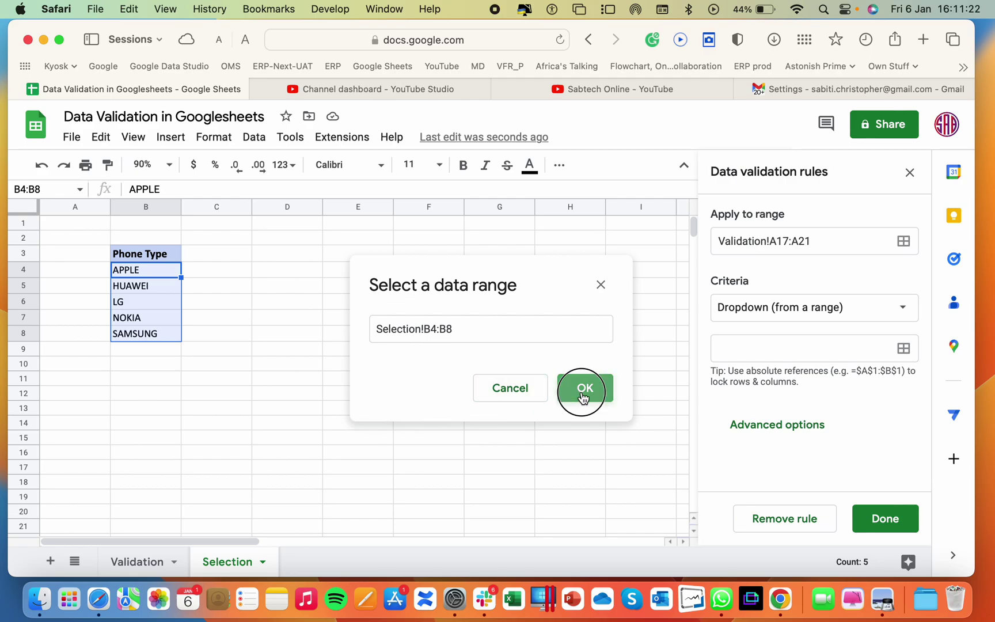
{"action": "scroll", "coordinate": [873, 446], "scroll_direction": "down", "scroll_amount": 3}
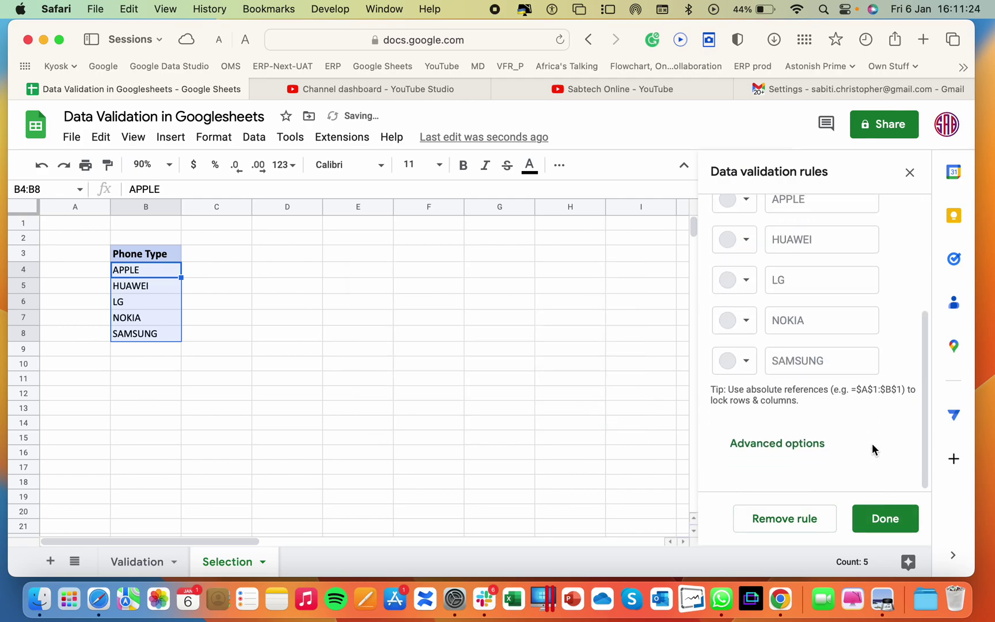
Save the A17:A21 dropdown rule with Plain text display style, then select A17 on Validation
{"action": "left_click", "coordinate": [813, 457]}
{"action": "scroll", "coordinate": [825, 402], "scroll_direction": "down", "scroll_amount": 4}
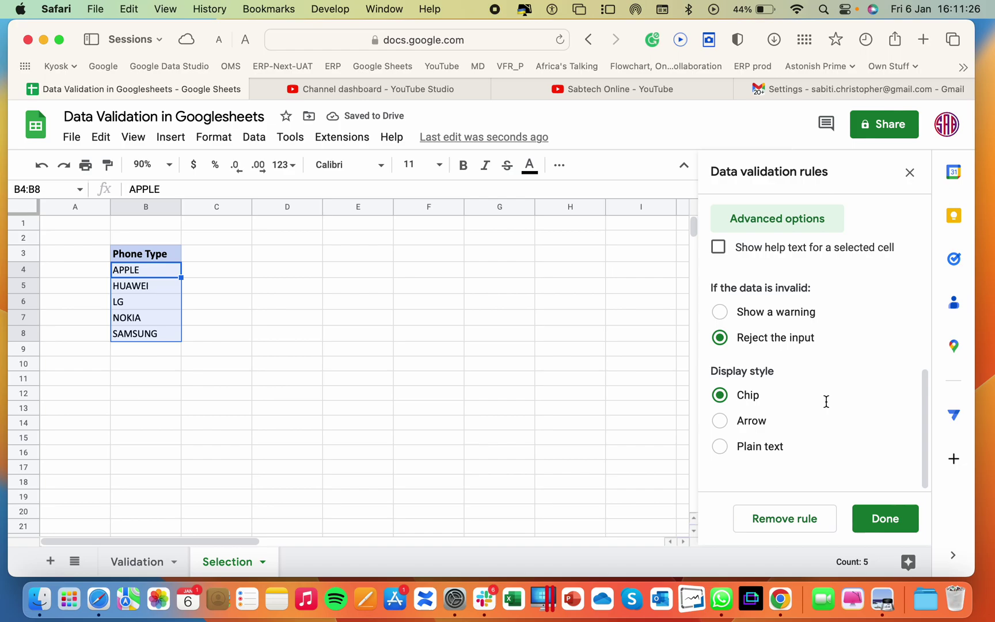
{"action": "left_click", "coordinate": [743, 454]}
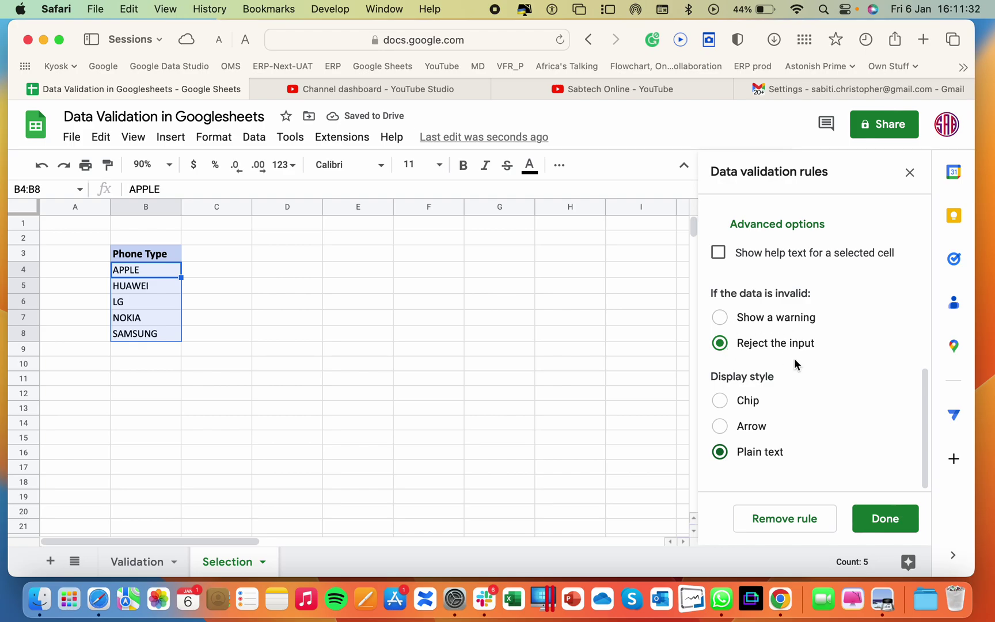
{"action": "left_click", "coordinate": [888, 520]}
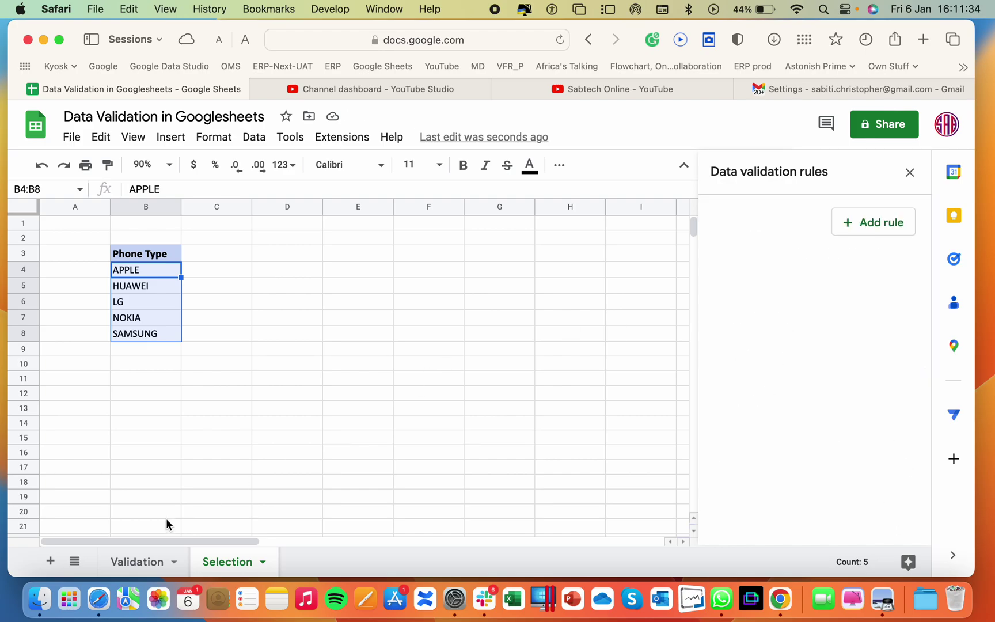
{"action": "left_click", "coordinate": [129, 562]}
{"action": "left_click", "coordinate": [94, 433]}
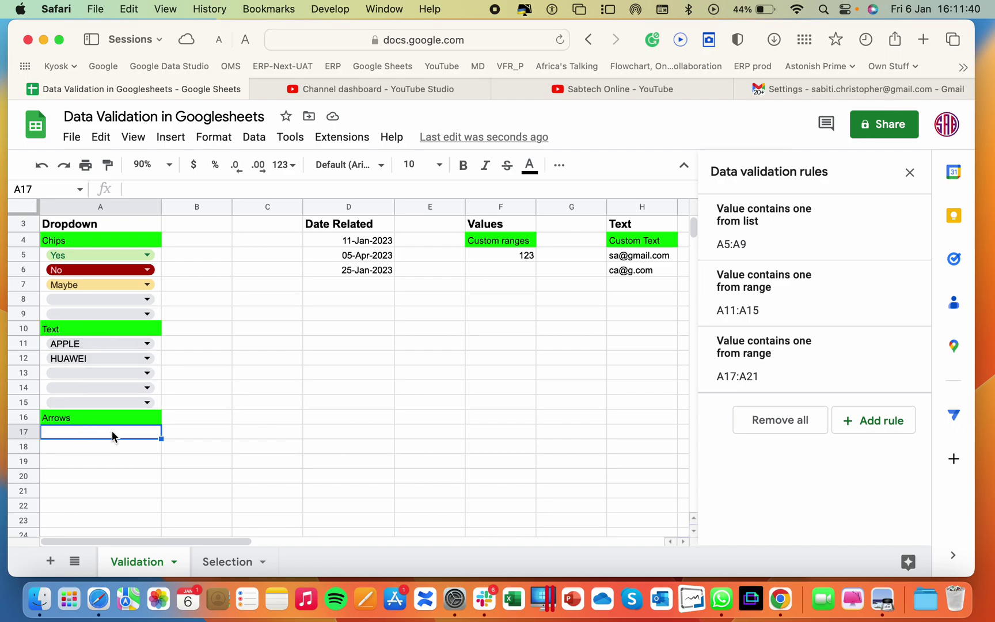
Pick HUAWEI in A17 and APPLE in A18 from the phone-type dropdown lists
{"action": "key", "text": "Return"}
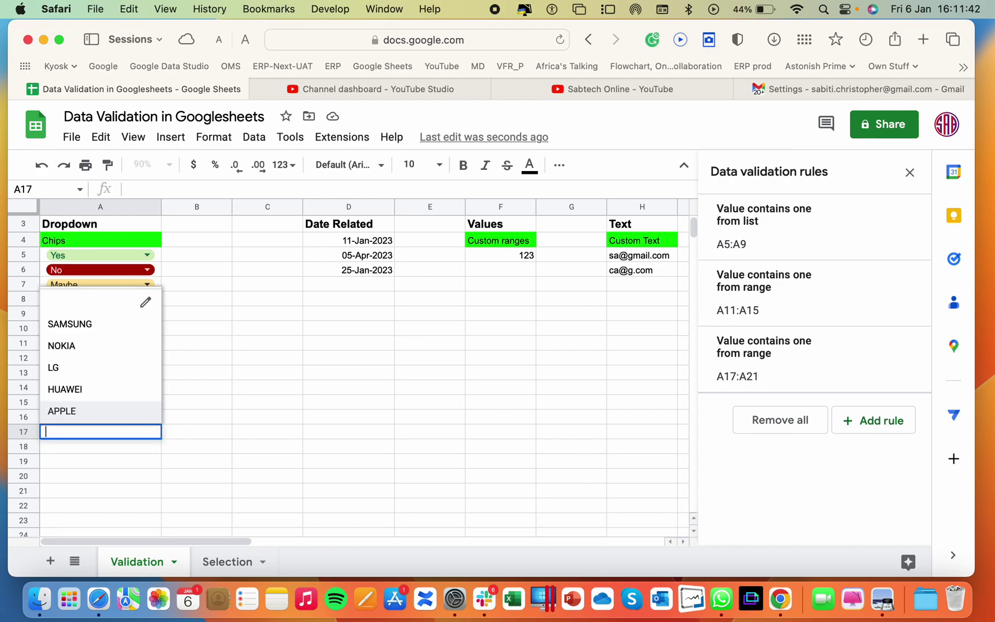
{"action": "left_click", "coordinate": [77, 396]}
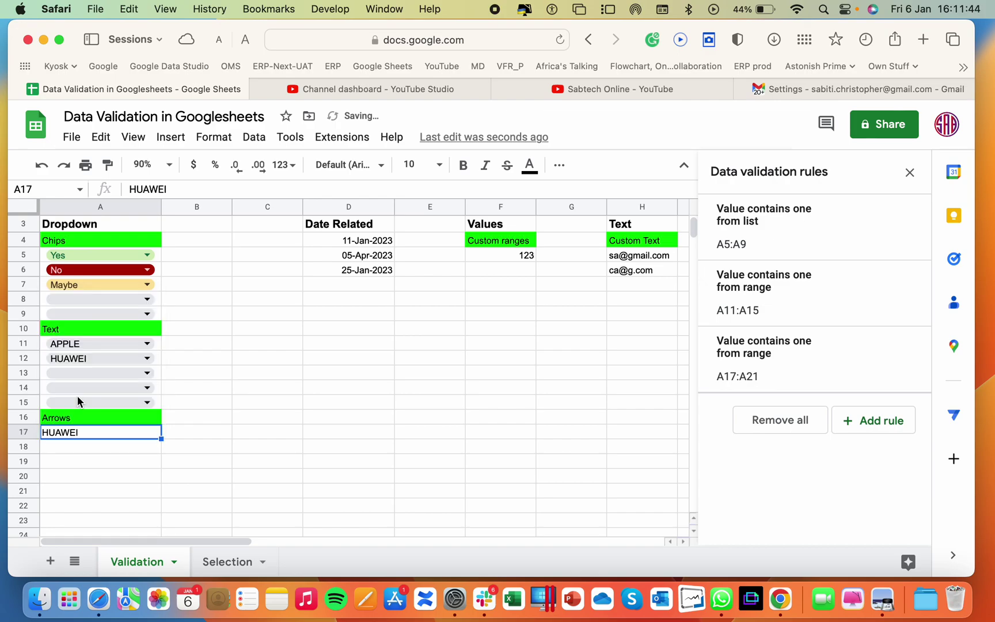
{"action": "left_click", "coordinate": [76, 447]}
{"action": "key", "text": "Return"}
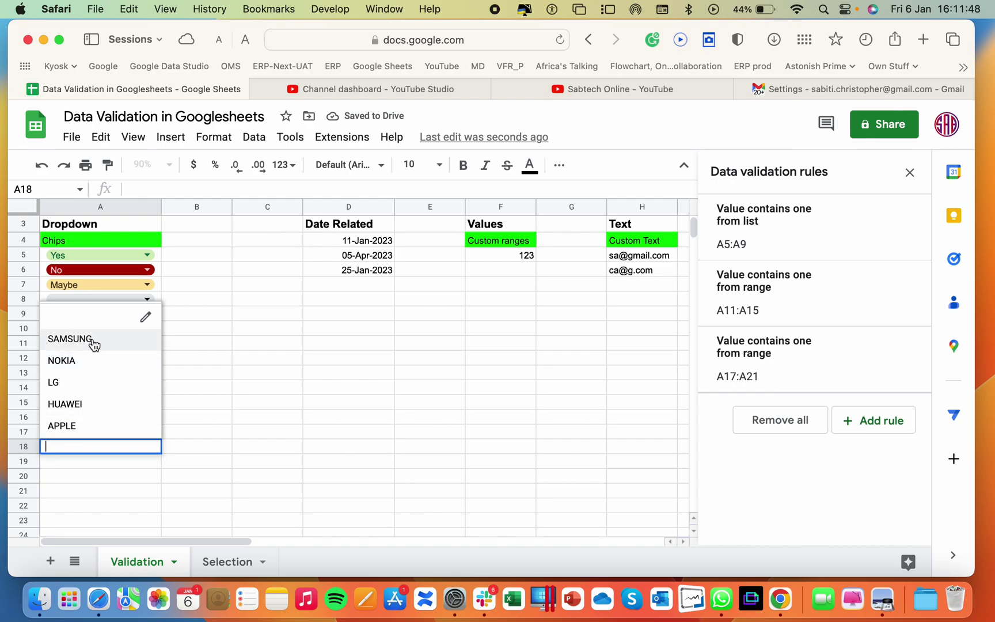
{"action": "left_click", "coordinate": [68, 403]}
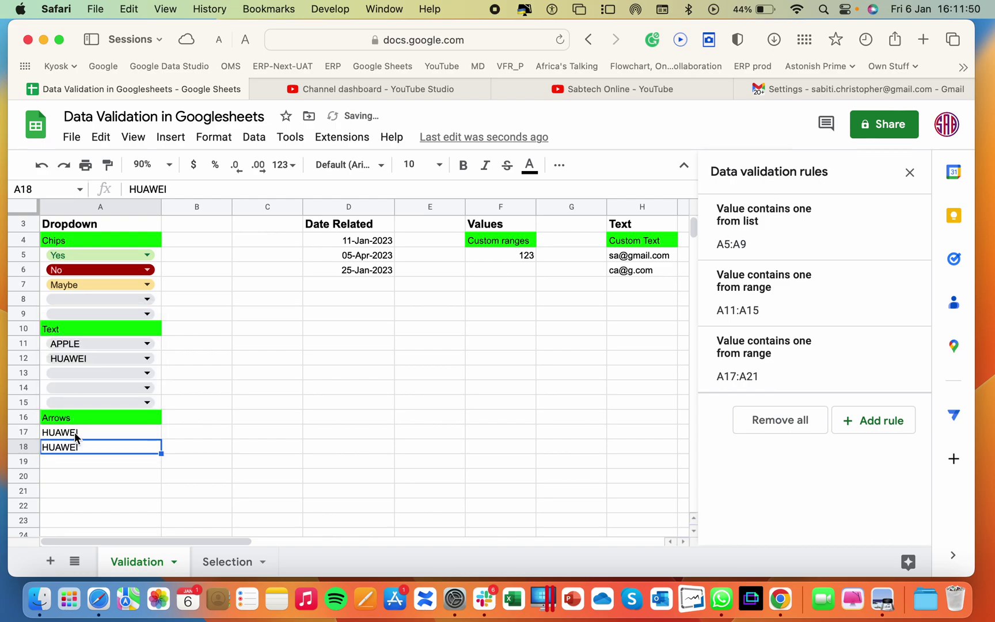
{"action": "key", "text": "BackSpace"}
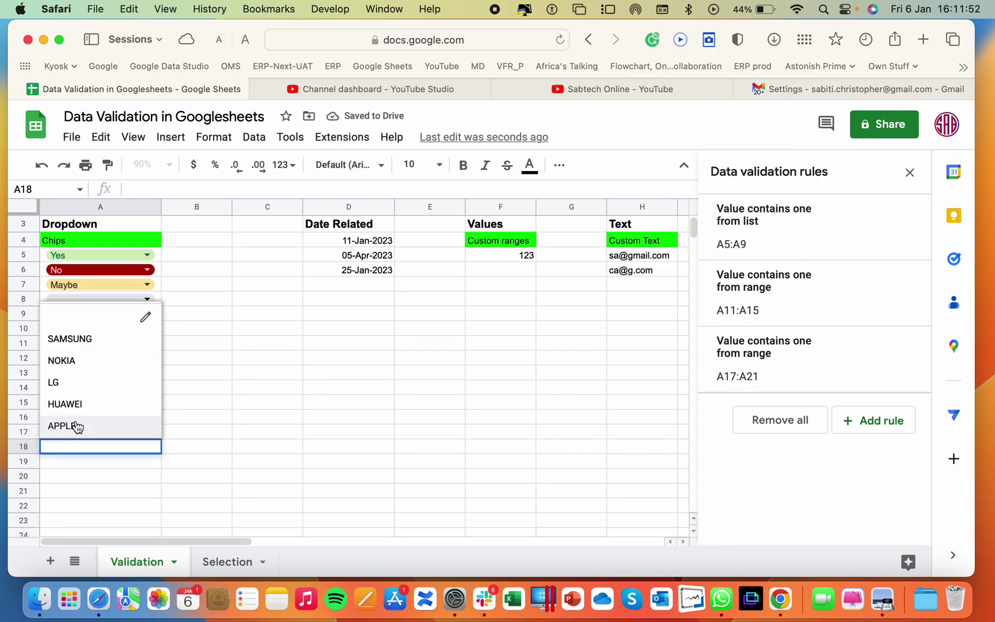
{"action": "left_click", "coordinate": [74, 426]}
{"action": "left_click", "coordinate": [212, 443]}
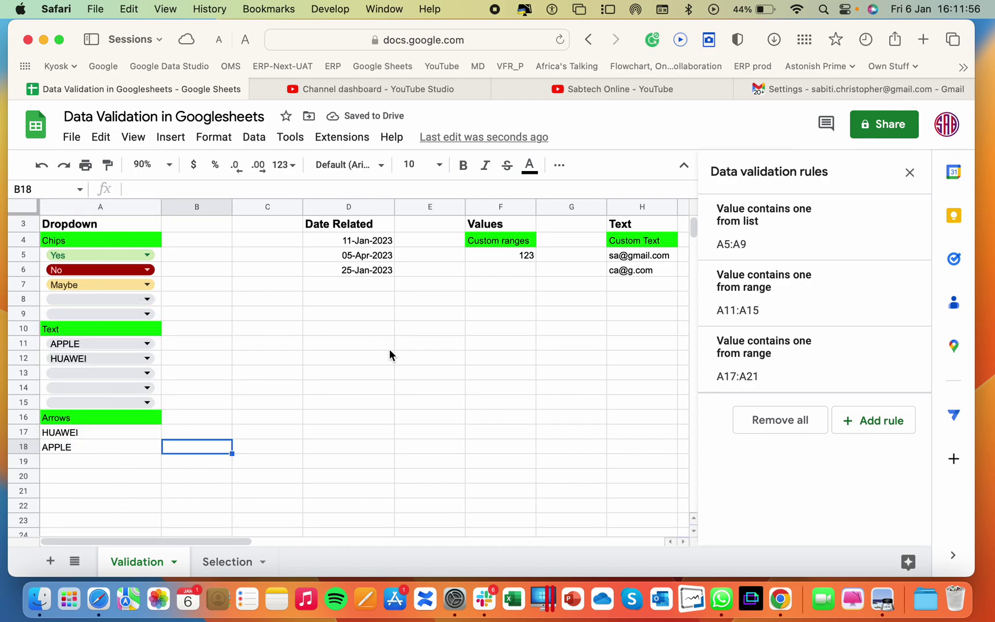
Clear the three existing dates in D4:D6
{"action": "left_click_drag", "start_coordinate": [390, 238], "coordinate": [386, 276]}
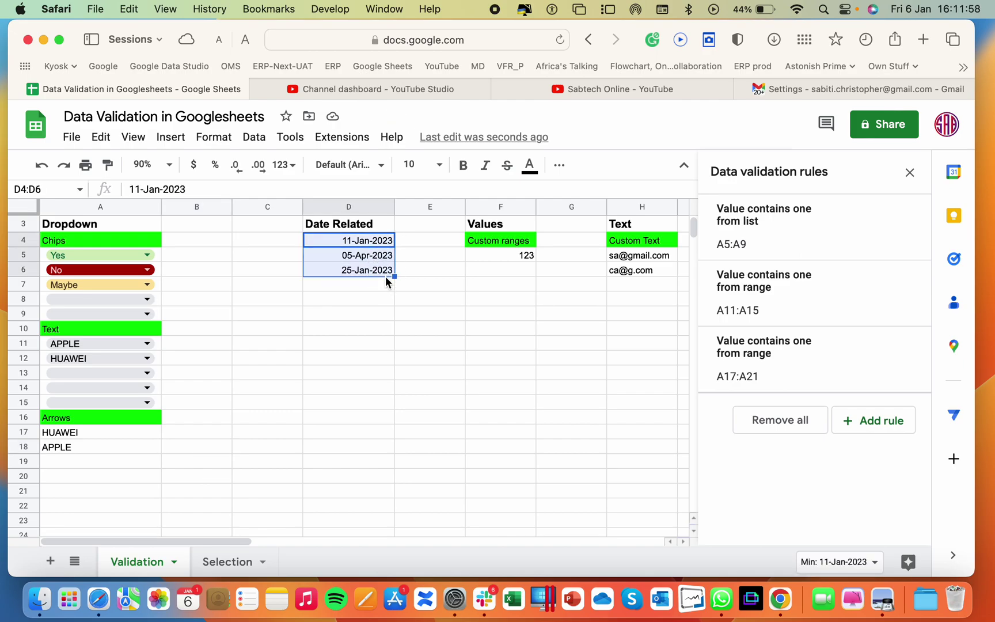
{"action": "key", "text": "BackSpace"}
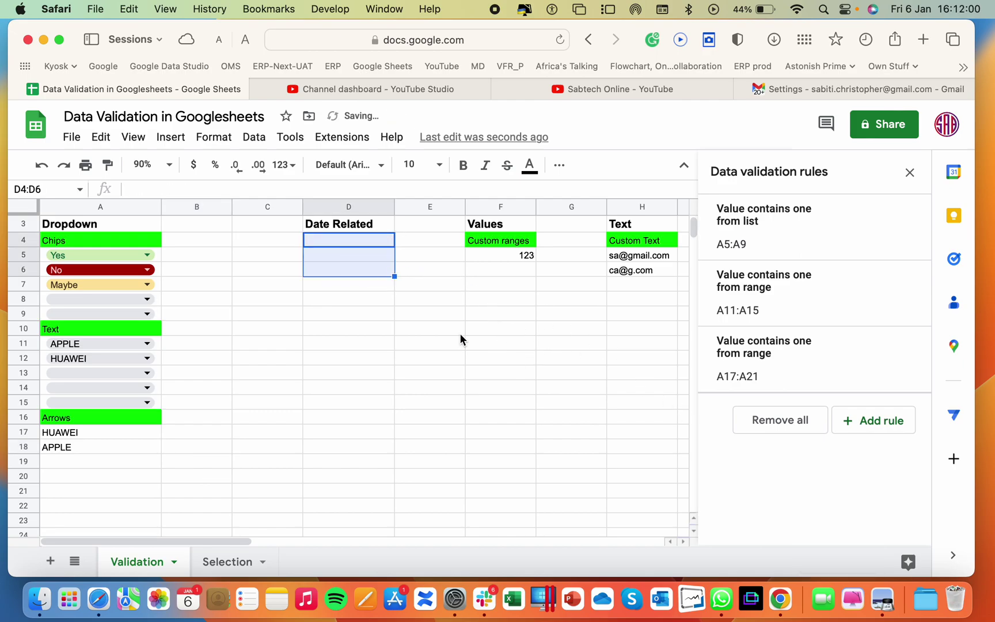
{"action": "left_click", "coordinate": [397, 357]}
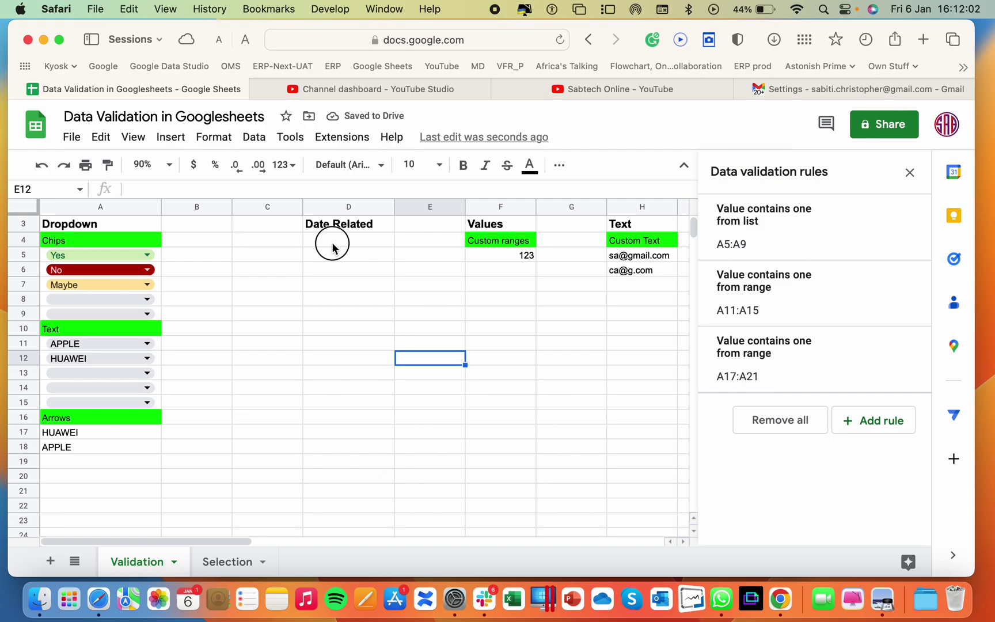
Start a new validation rule for D4:D8 with the 'Is valid date' criterion
{"action": "left_click_drag", "start_coordinate": [331, 242], "coordinate": [335, 304]}
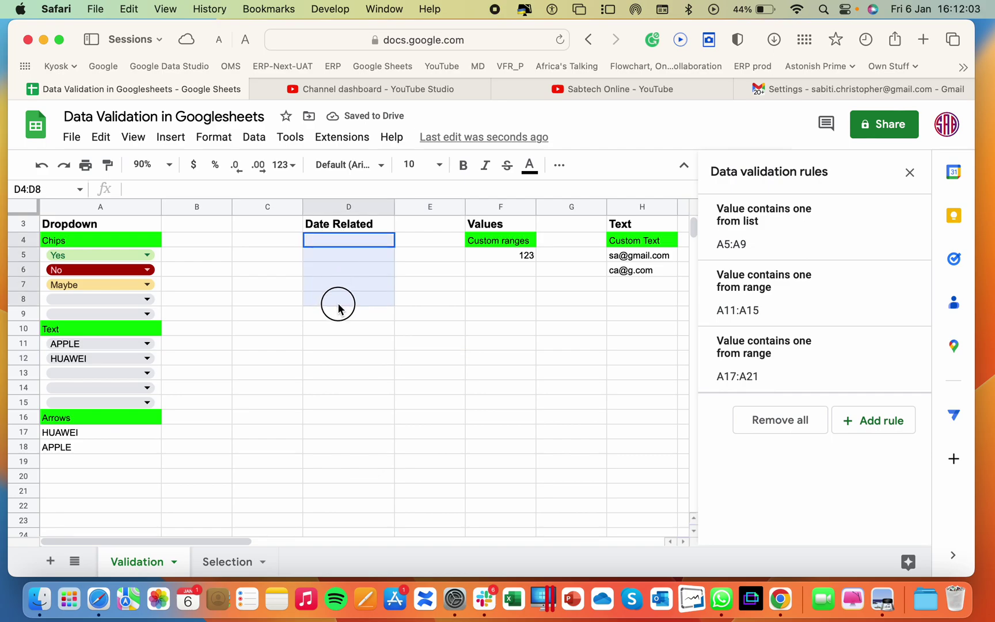
{"action": "left_click", "coordinate": [902, 422]}
{"action": "left_click", "coordinate": [832, 300]}
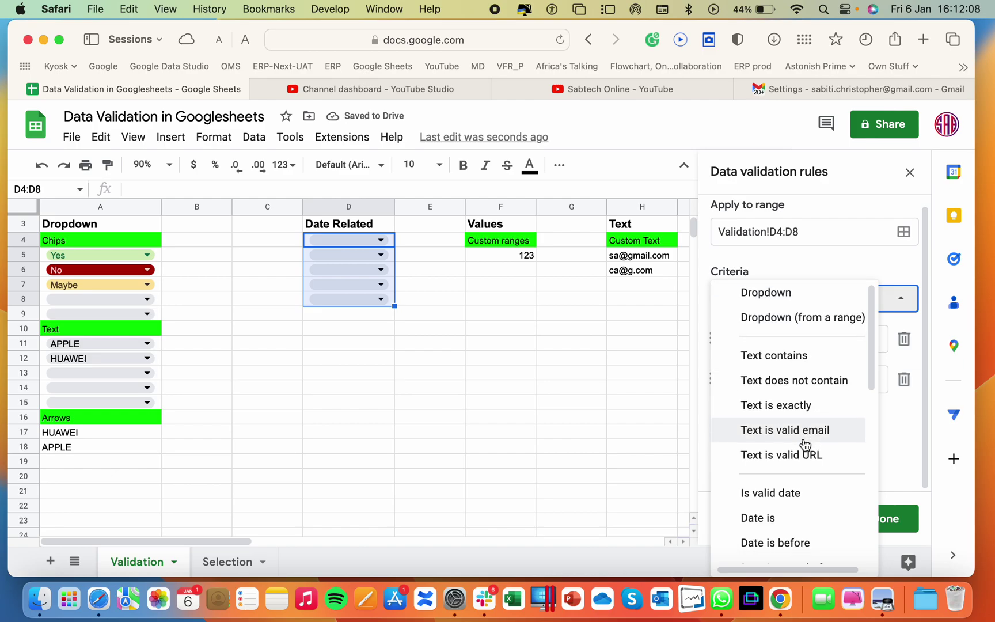
{"action": "scroll", "coordinate": [805, 446], "scroll_direction": "down", "scroll_amount": 5}
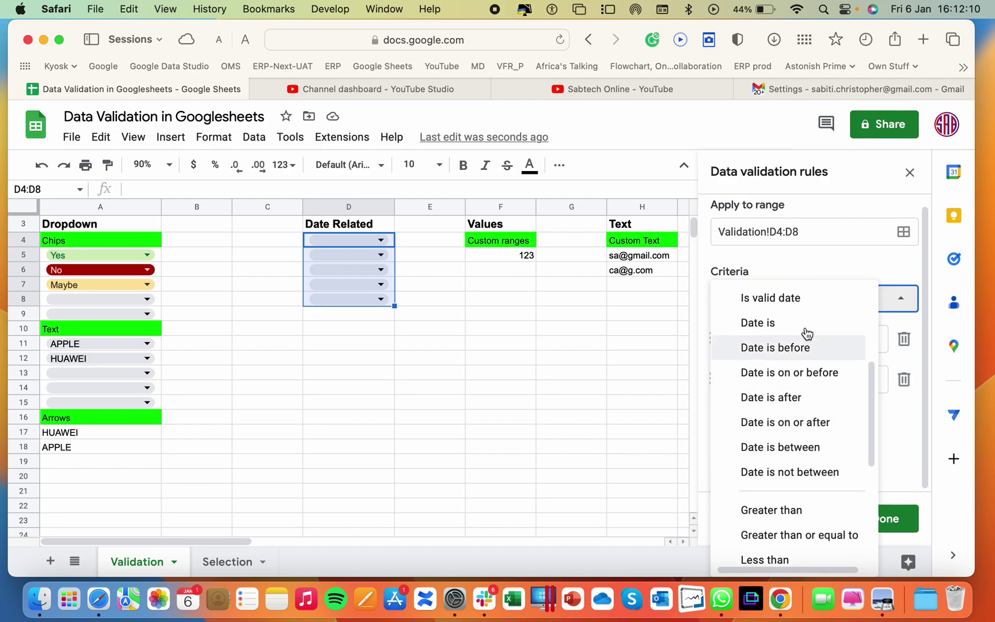
{"action": "left_click", "coordinate": [780, 306]}
Enter 12-Jan-2023 in D4 using the date picker
{"action": "left_click", "coordinate": [378, 346]}
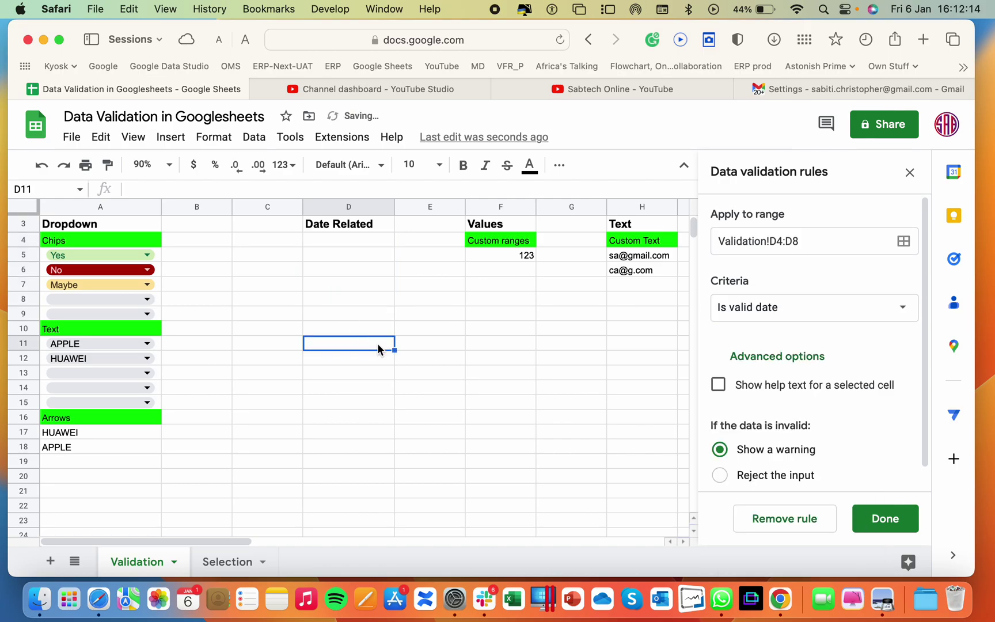
{"action": "left_click", "coordinate": [362, 243]}
{"action": "double_click", "coordinate": [361, 243]}
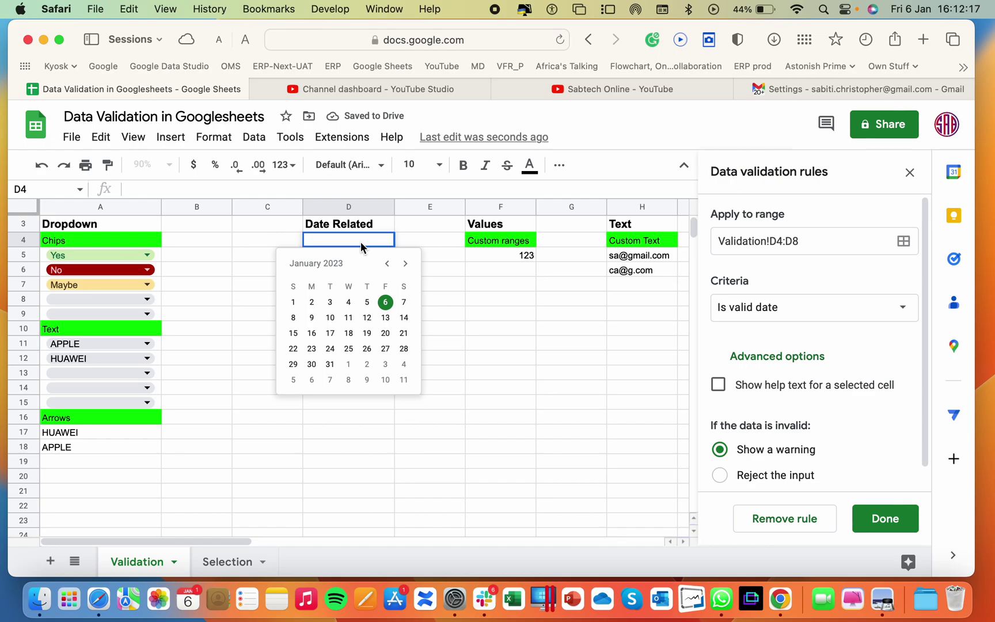
{"action": "left_click", "coordinate": [368, 316]}
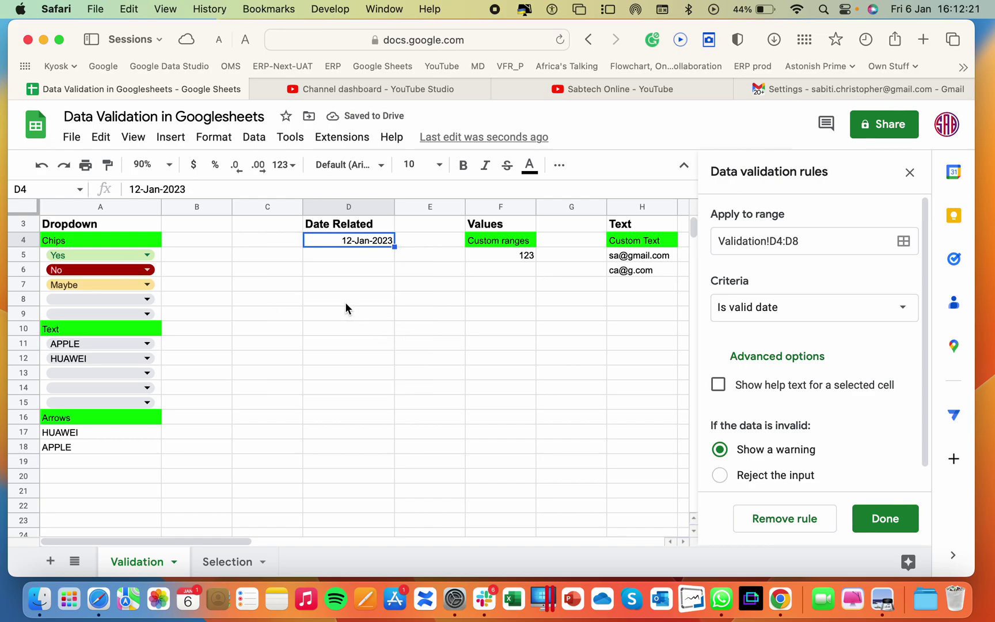
Select D8:D13 and save the valid-date rule
{"action": "left_click_drag", "start_coordinate": [346, 303], "coordinate": [357, 377]}
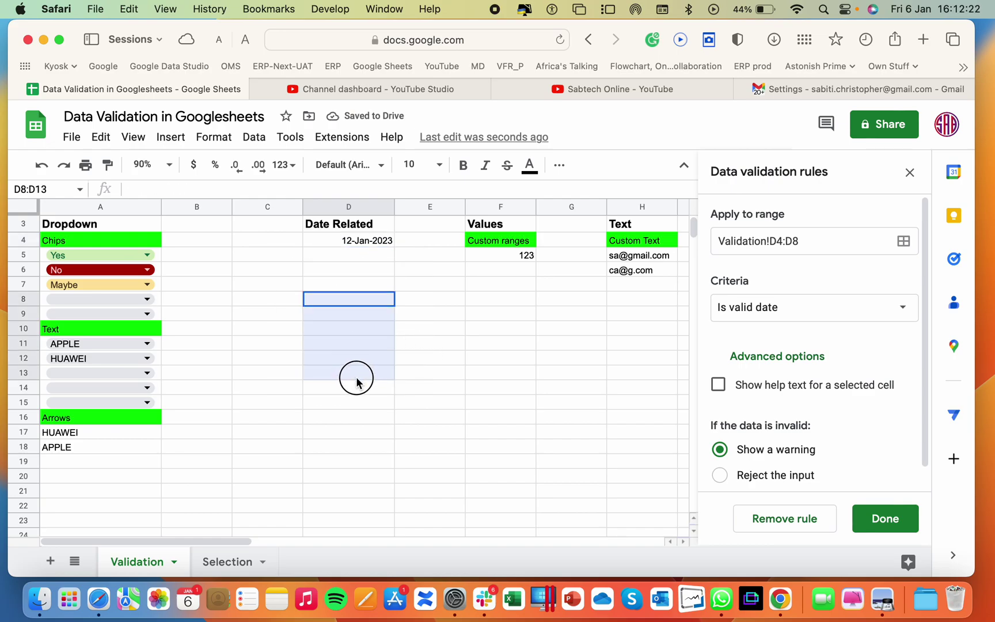
{"action": "left_click", "coordinate": [864, 519]}
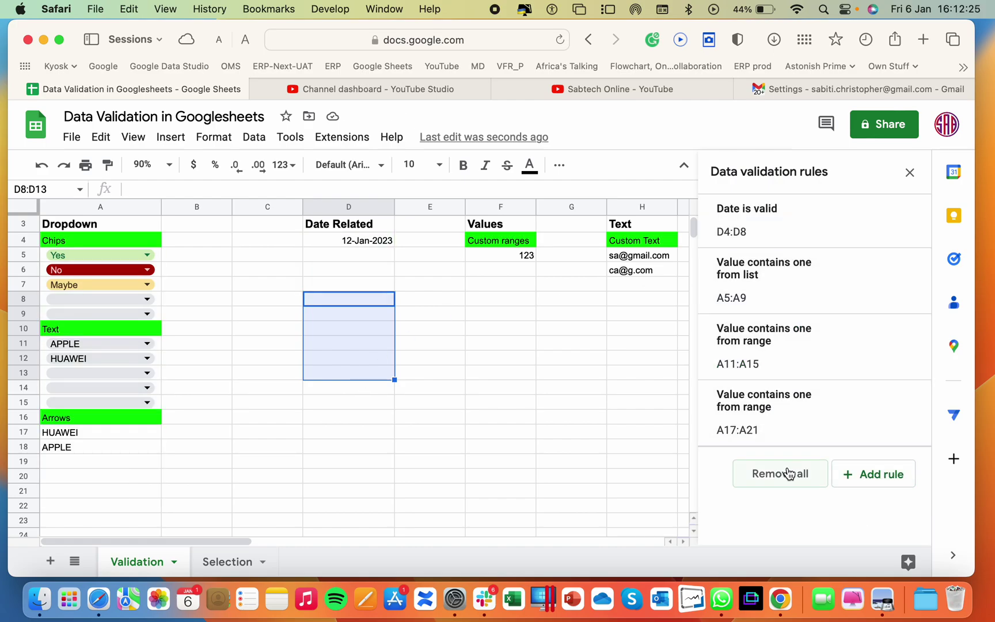
{"action": "scroll", "coordinate": [602, 378], "scroll_direction": "right", "scroll_amount": 5}
{"action": "scroll", "coordinate": [304, 371], "scroll_direction": "left", "scroll_amount": 5}
Add a D8:D13 rule requiring dates before today, rejecting invalid input and showing help text
{"action": "left_click", "coordinate": [871, 475]}
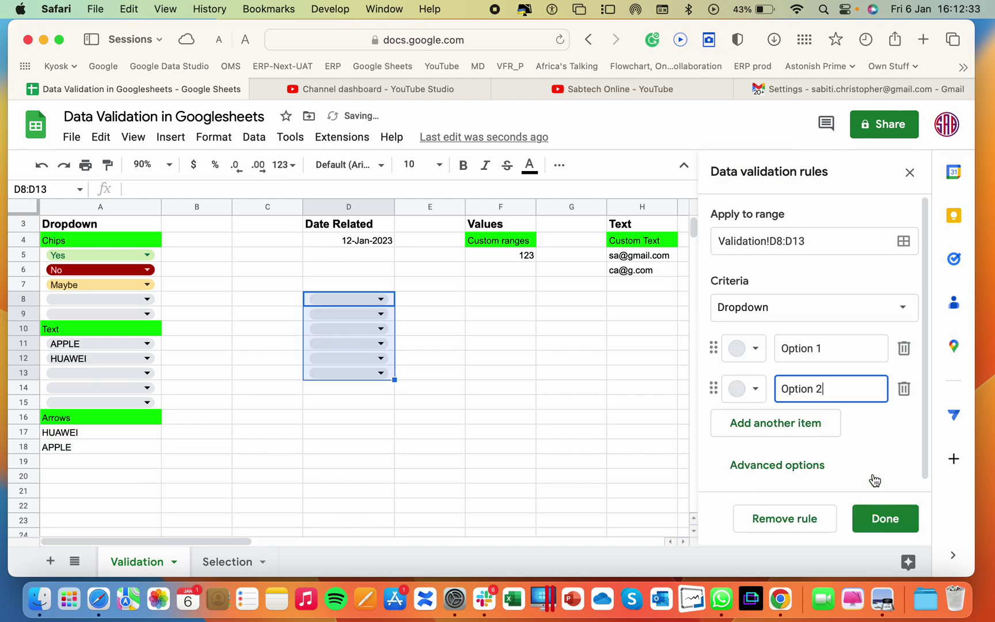
{"action": "left_click", "coordinate": [818, 321]}
{"action": "scroll", "coordinate": [813, 399], "scroll_direction": "down", "scroll_amount": 5}
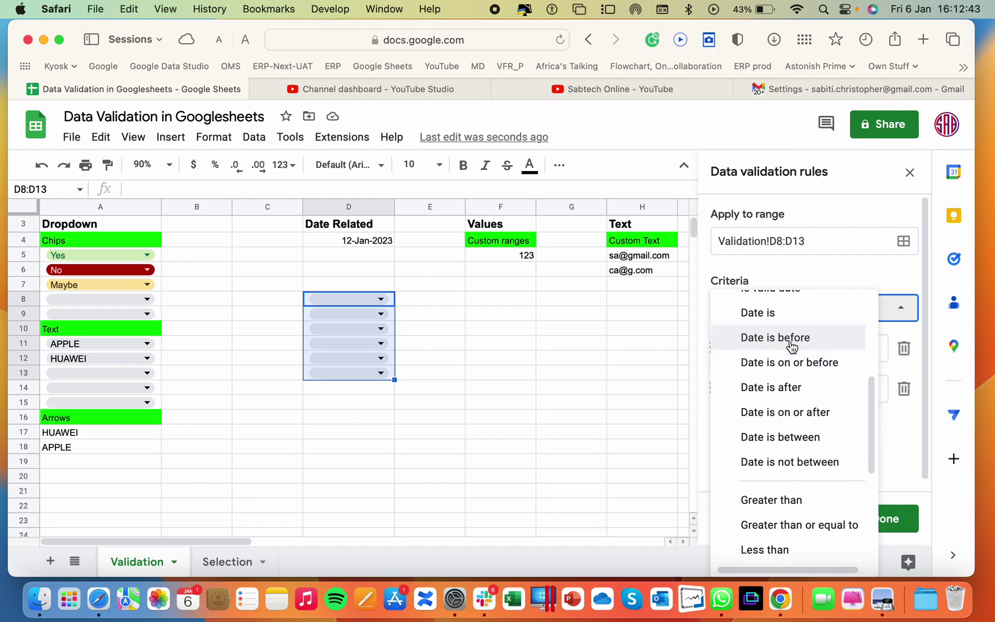
{"action": "left_click", "coordinate": [792, 346]}
{"action": "left_click", "coordinate": [761, 345]}
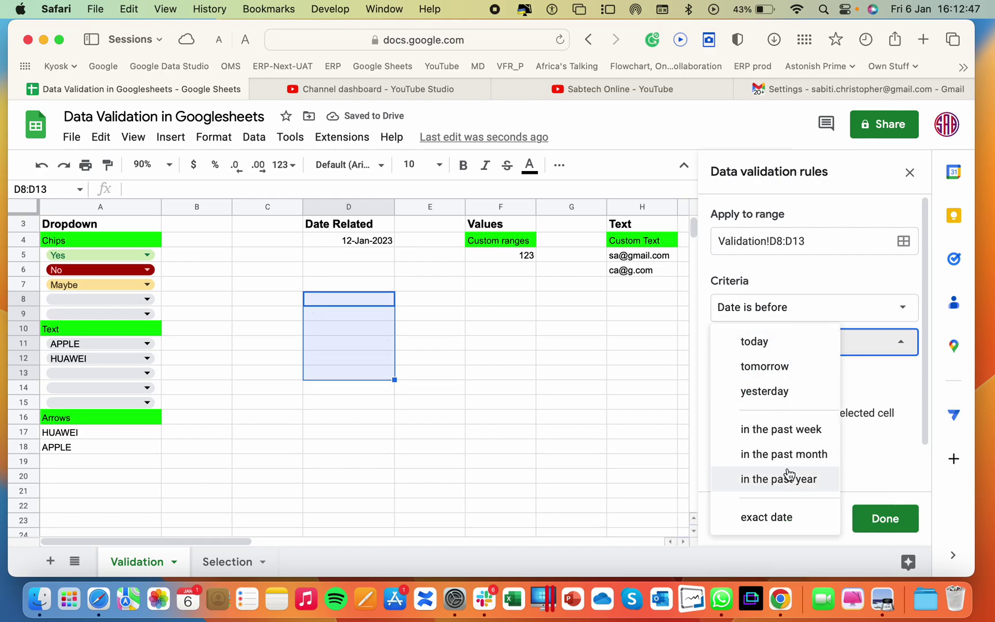
{"action": "left_click", "coordinate": [764, 344]}
{"action": "scroll", "coordinate": [827, 477], "scroll_direction": "down", "scroll_amount": 2}
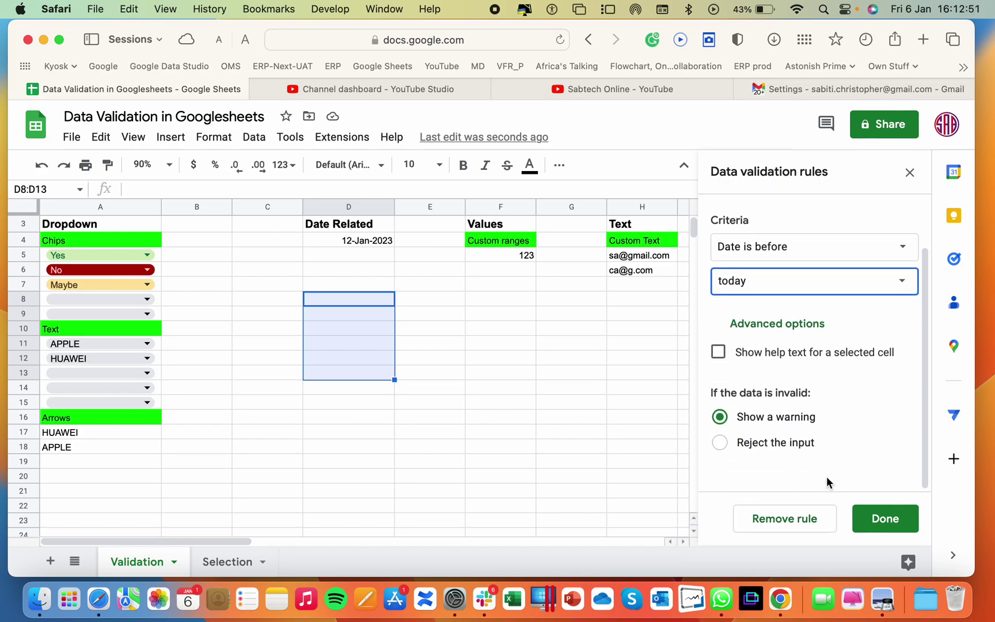
{"action": "left_click", "coordinate": [783, 458]}
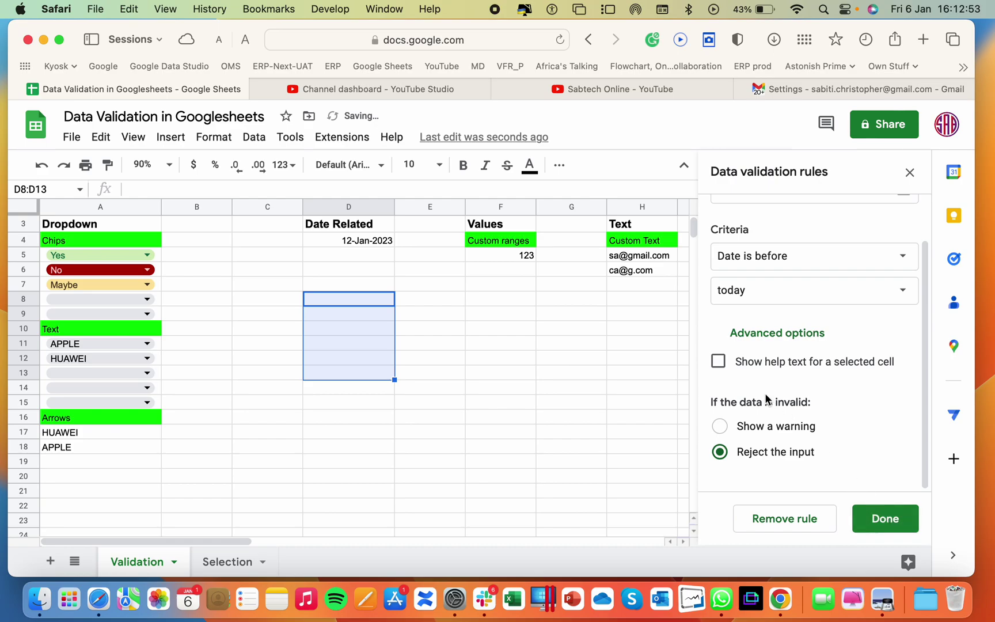
{"action": "left_click", "coordinate": [749, 374]}
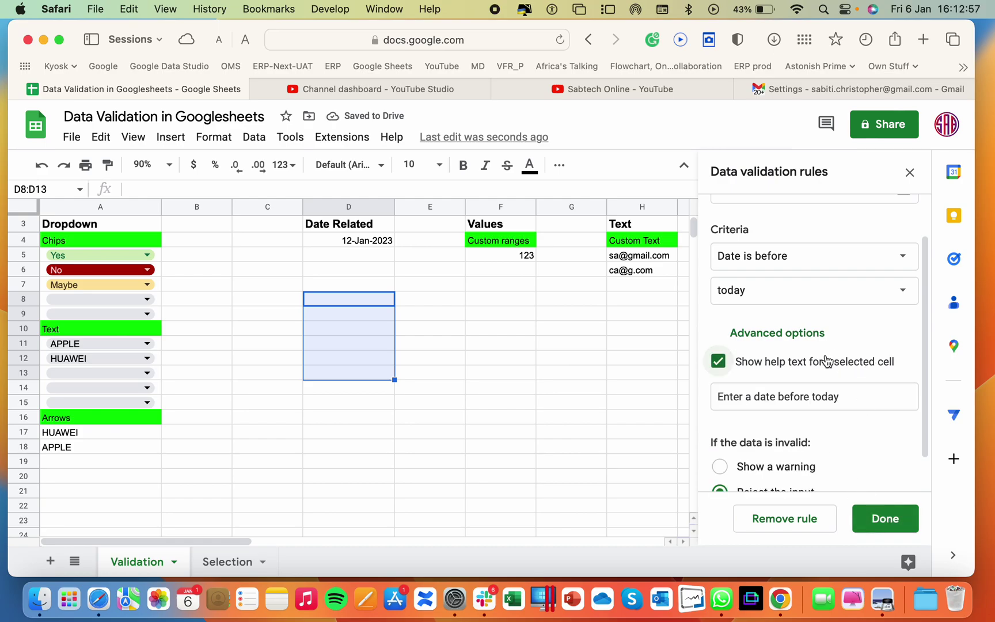
{"action": "left_click", "coordinate": [887, 519]}
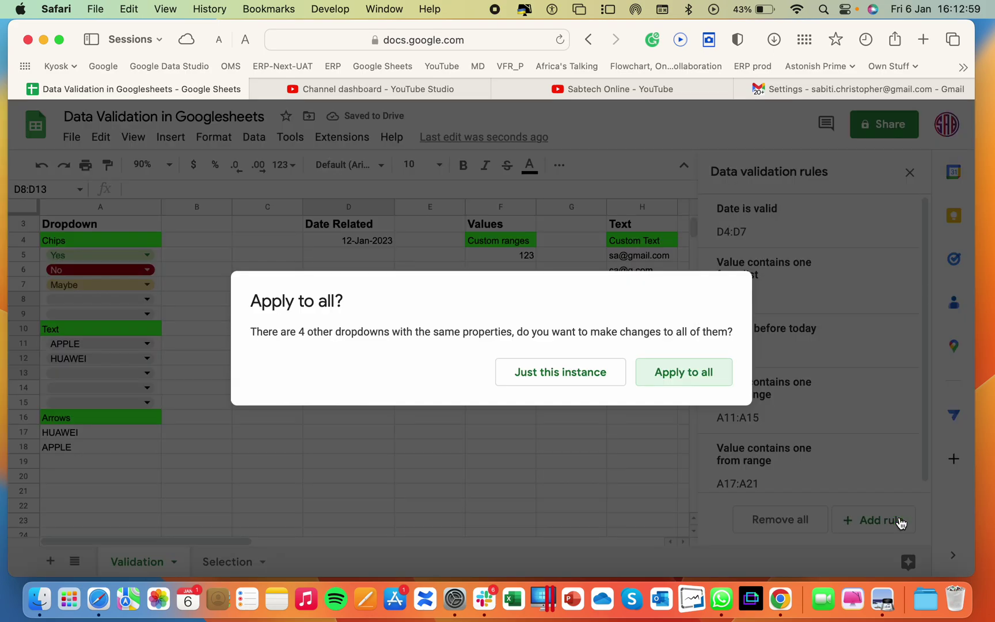
Apply the before-today rule to all matching date cells
{"action": "left_click", "coordinate": [687, 383]}
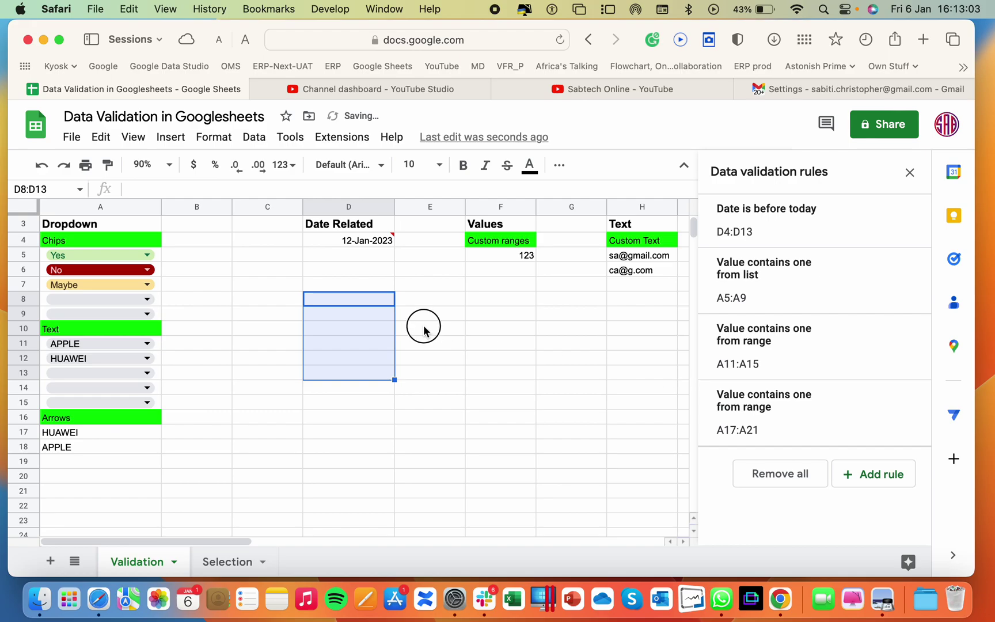
{"action": "left_click", "coordinate": [423, 329]}
{"action": "left_click", "coordinate": [362, 303]}
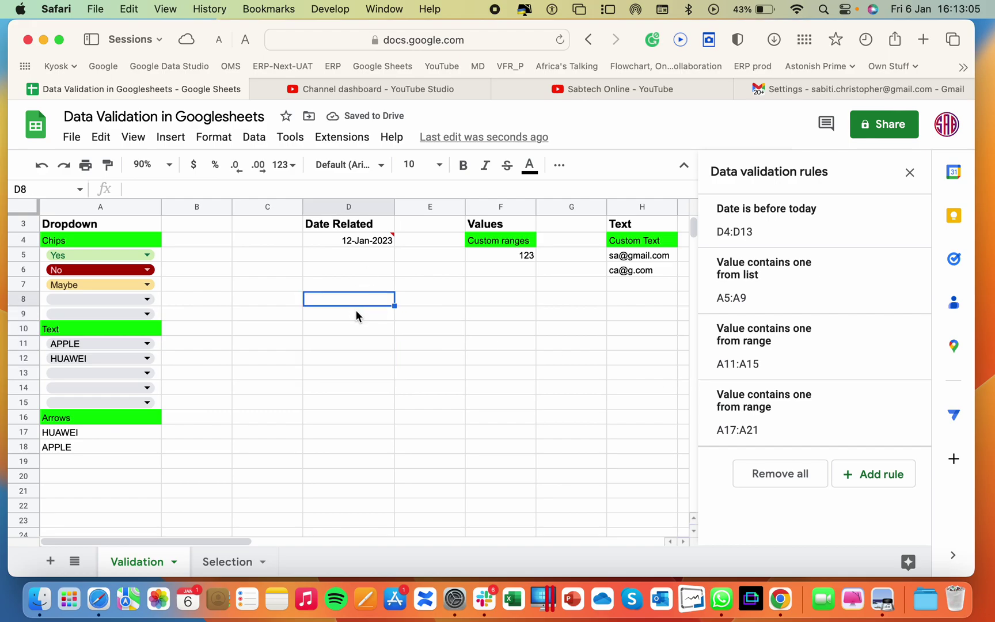
Test D9: 19 January is rejected, then 04-Jan-2023 is accepted
{"action": "double_click", "coordinate": [356, 313]}
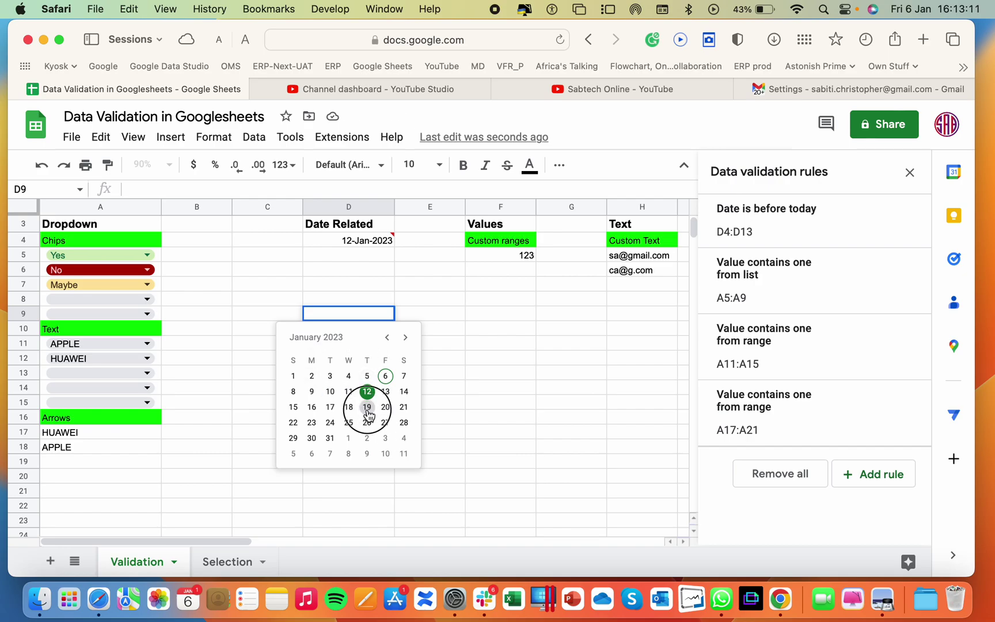
{"action": "left_click", "coordinate": [367, 408]}
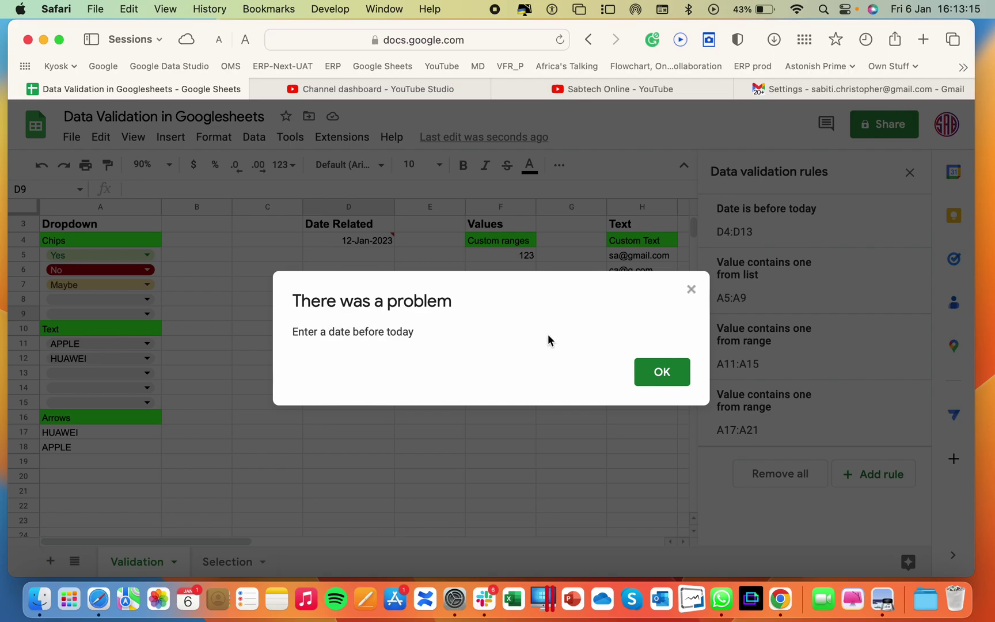
{"action": "left_click", "coordinate": [662, 372]}
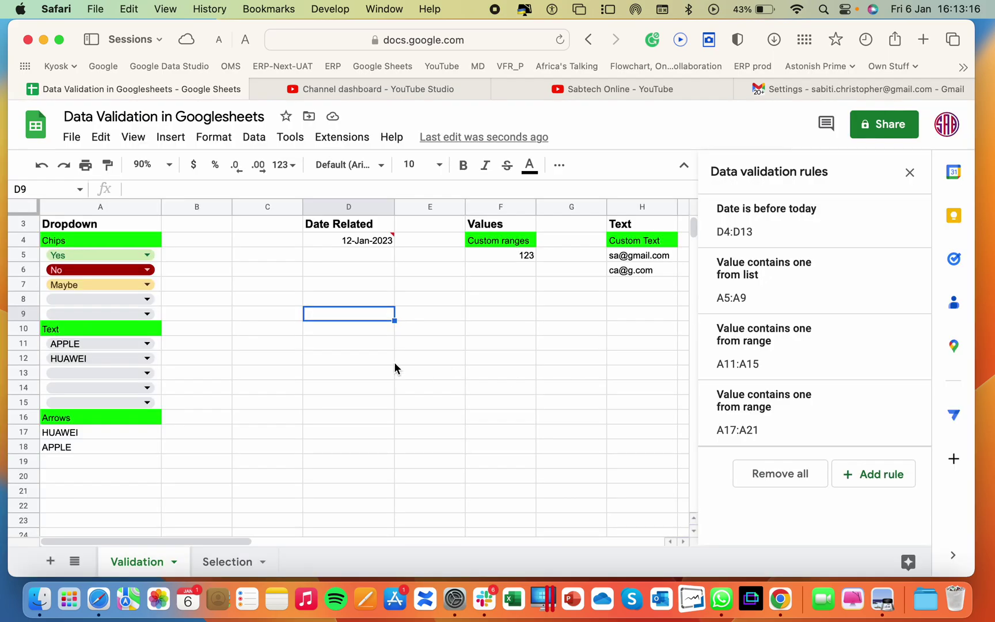
{"action": "double_click", "coordinate": [358, 313]}
{"action": "left_click", "coordinate": [352, 376]}
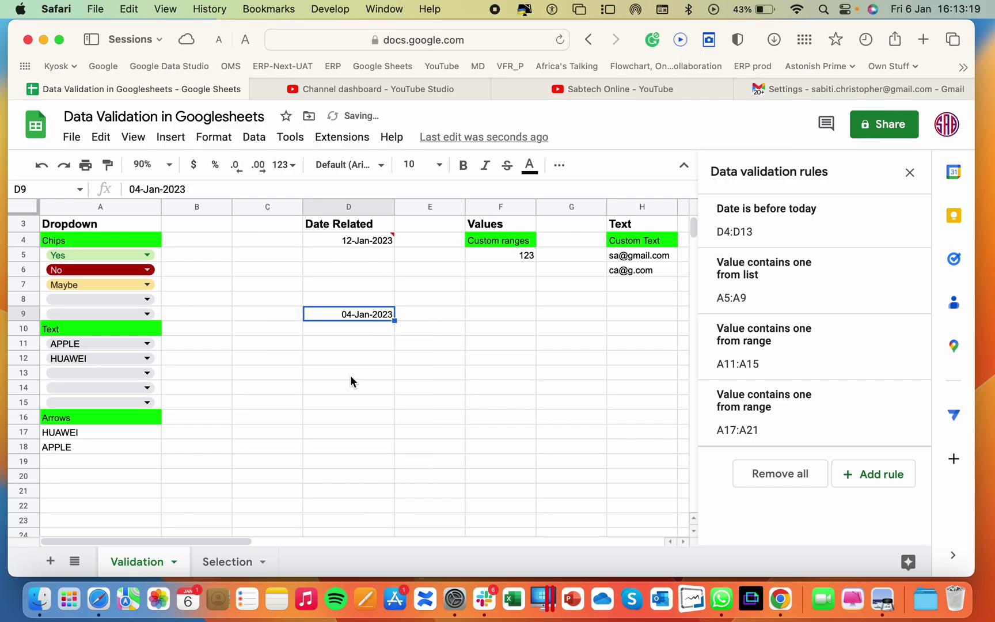
Clear the value 123 from F5
{"action": "scroll", "coordinate": [524, 313], "scroll_direction": "up", "scroll_amount": 2}
{"action": "scroll", "coordinate": [524, 313], "scroll_direction": "right", "scroll_amount": 5}
{"action": "left_click", "coordinate": [523, 313]}
{"action": "scroll", "coordinate": [524, 312], "scroll_direction": "left", "scroll_amount": 5}
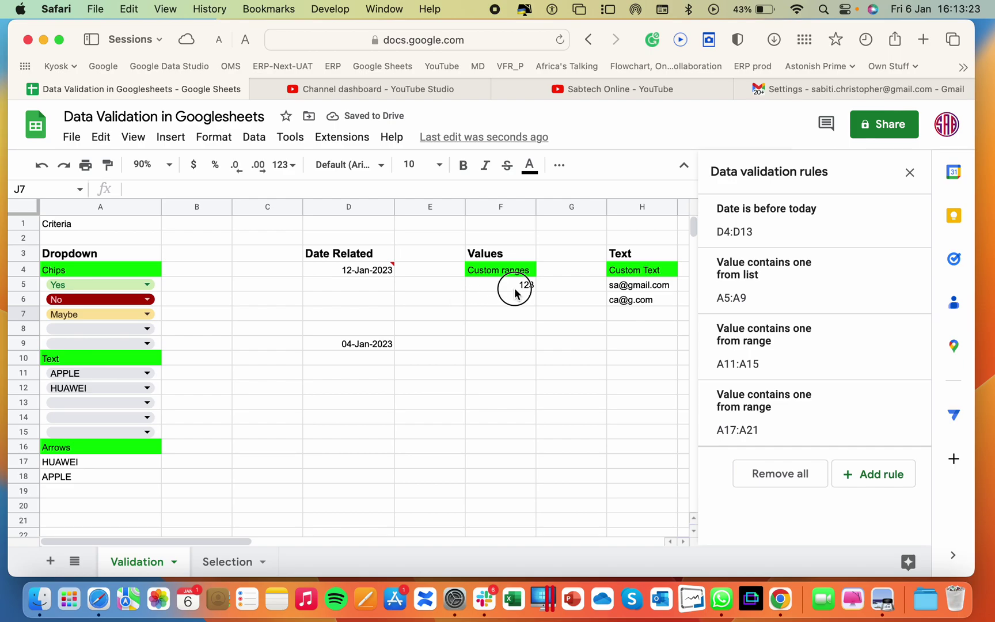
{"action": "left_click", "coordinate": [518, 288]}
{"action": "double_click", "coordinate": [523, 289]}
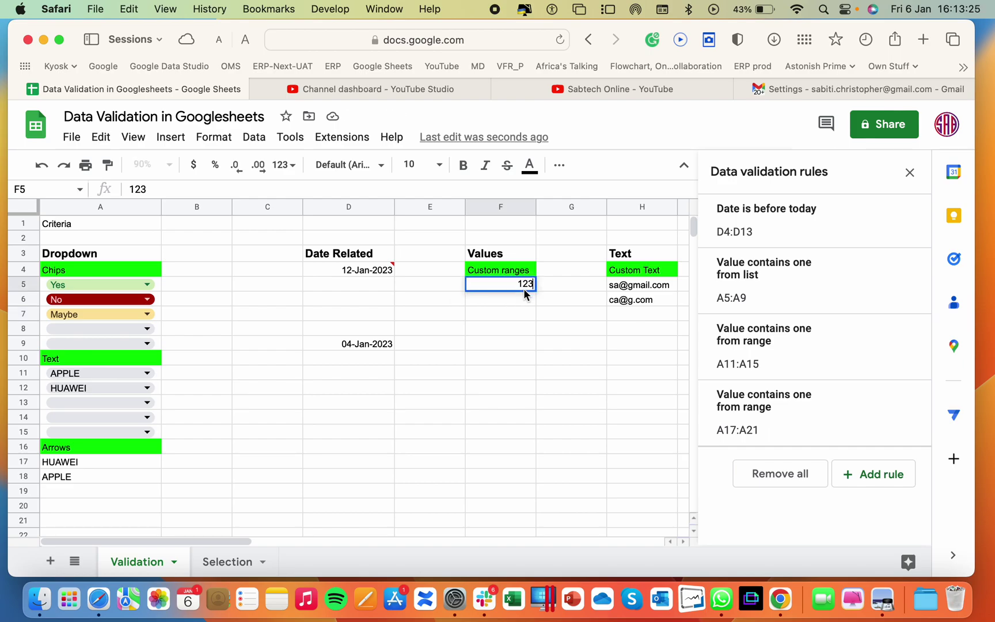
{"action": "key", "text": "BackSpace"}
{"action": "key", "text": "BackSpace"}
{"action": "key", "text": "BackSpace"}
Start a new validation rule for F5:F9 with the Greater than condition
{"action": "left_click", "coordinate": [481, 286]}
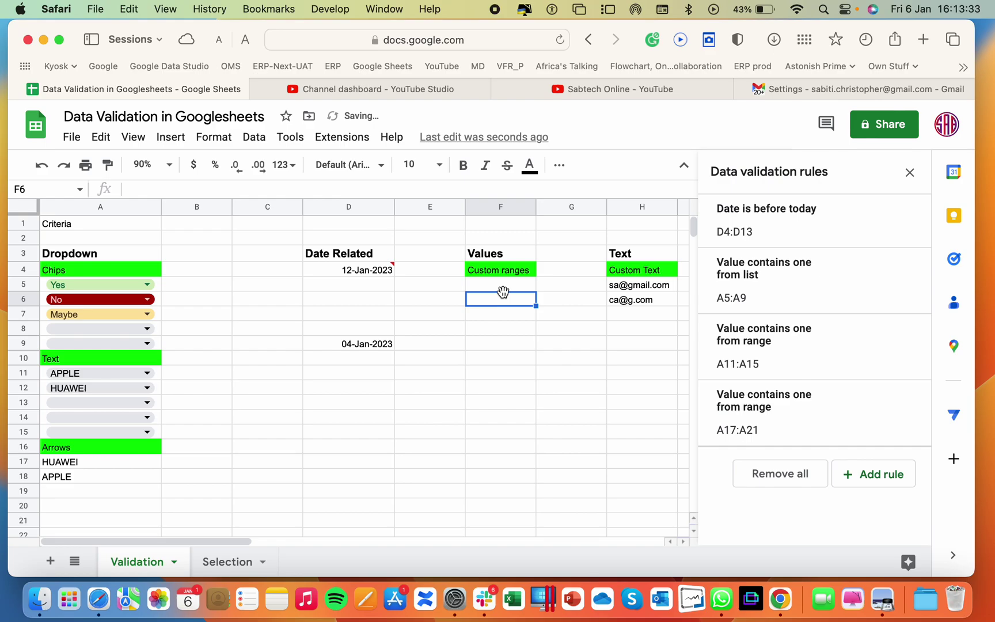
{"action": "left_click_drag", "start_coordinate": [504, 291], "coordinate": [514, 344]}
{"action": "left_click", "coordinate": [867, 477]}
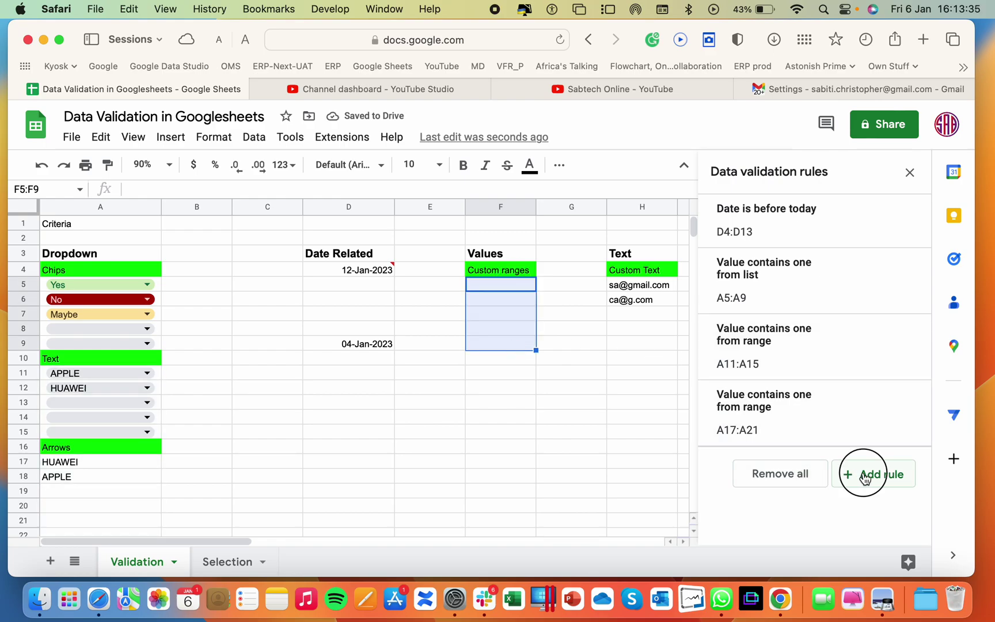
{"action": "left_click", "coordinate": [791, 311]}
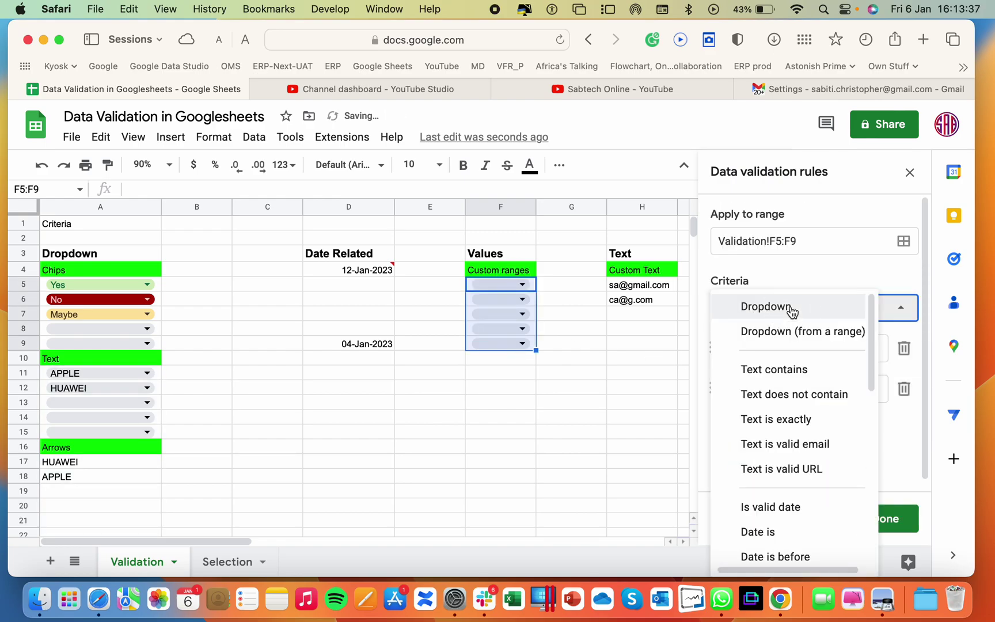
{"action": "scroll", "coordinate": [792, 311], "scroll_direction": "down", "scroll_amount": 10}
{"action": "scroll", "coordinate": [792, 312], "scroll_direction": "down", "scroll_amount": 2}
{"action": "scroll", "coordinate": [759, 314], "scroll_direction": "up", "scroll_amount": 5}
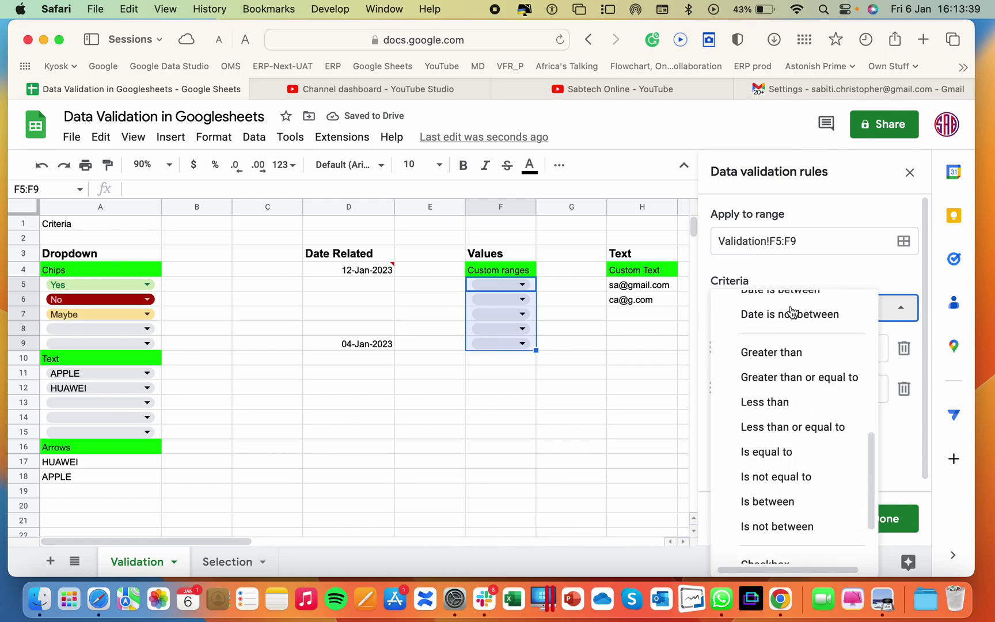
{"action": "left_click", "coordinate": [797, 401]}
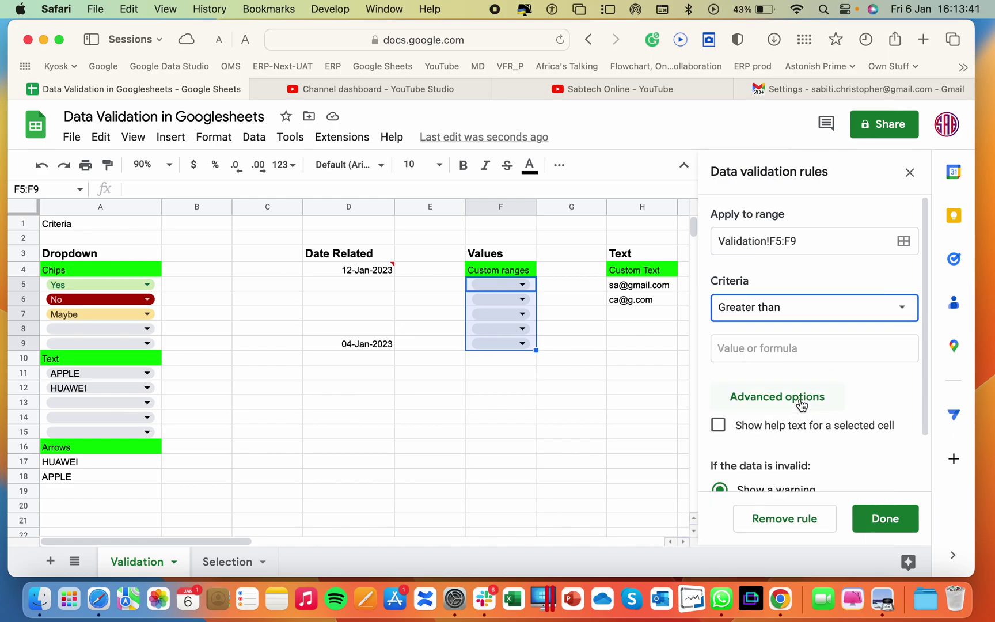
Set the threshold to 20, show help text, reject invalid input, and save the rule
{"action": "left_click", "coordinate": [754, 356]}
{"action": "type", "text": "20"}
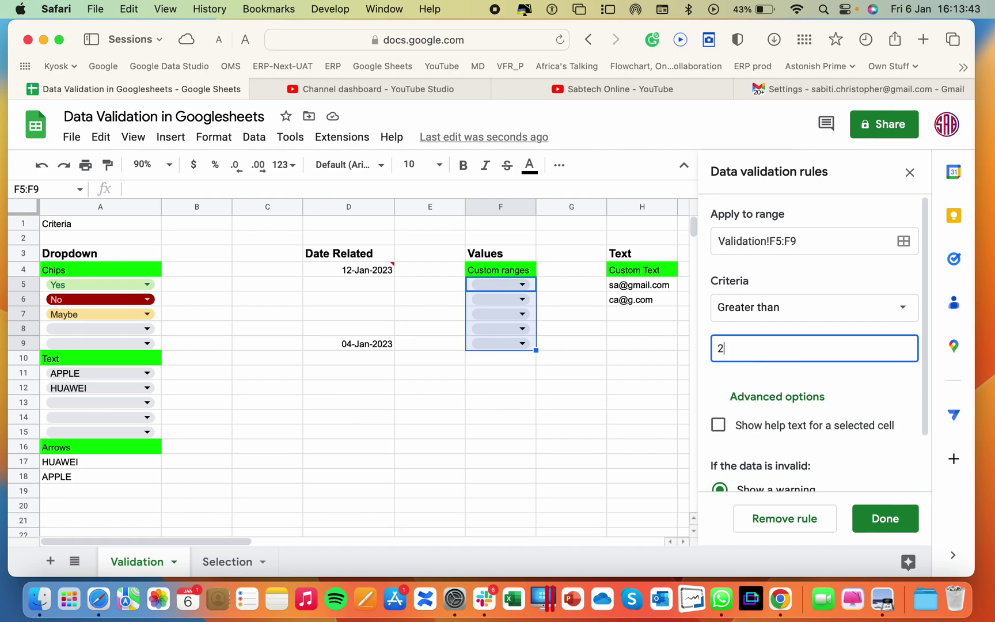
{"action": "left_click", "coordinate": [749, 425]}
{"action": "scroll", "coordinate": [751, 425], "scroll_direction": "down", "scroll_amount": 3}
{"action": "left_click", "coordinate": [751, 449]}
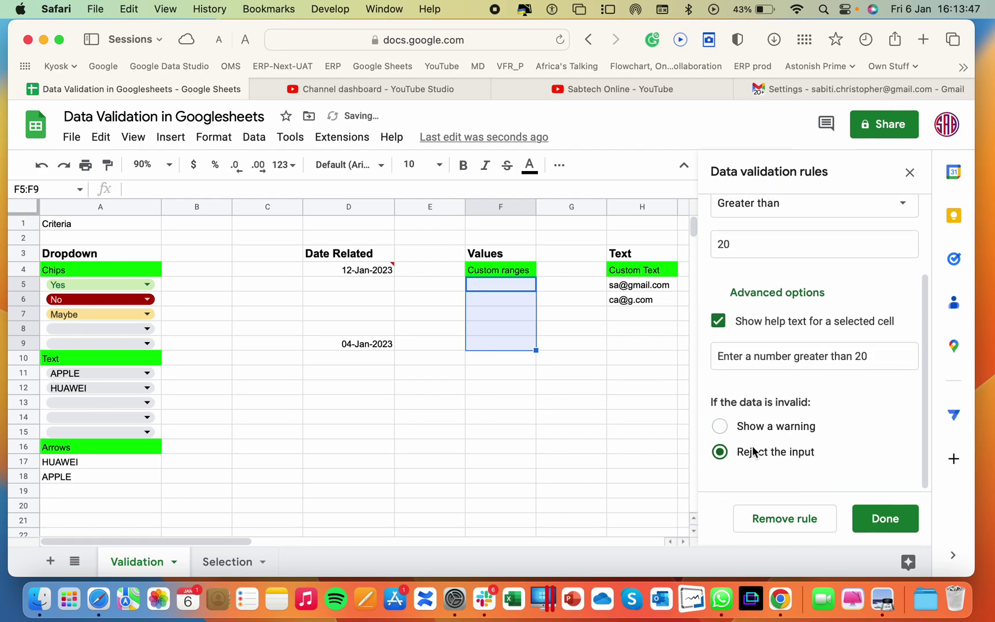
{"action": "left_click", "coordinate": [880, 518]}
Test the rule by entering 30 in F5 and 10 in F6, which is rejected
{"action": "left_click", "coordinate": [604, 334]}
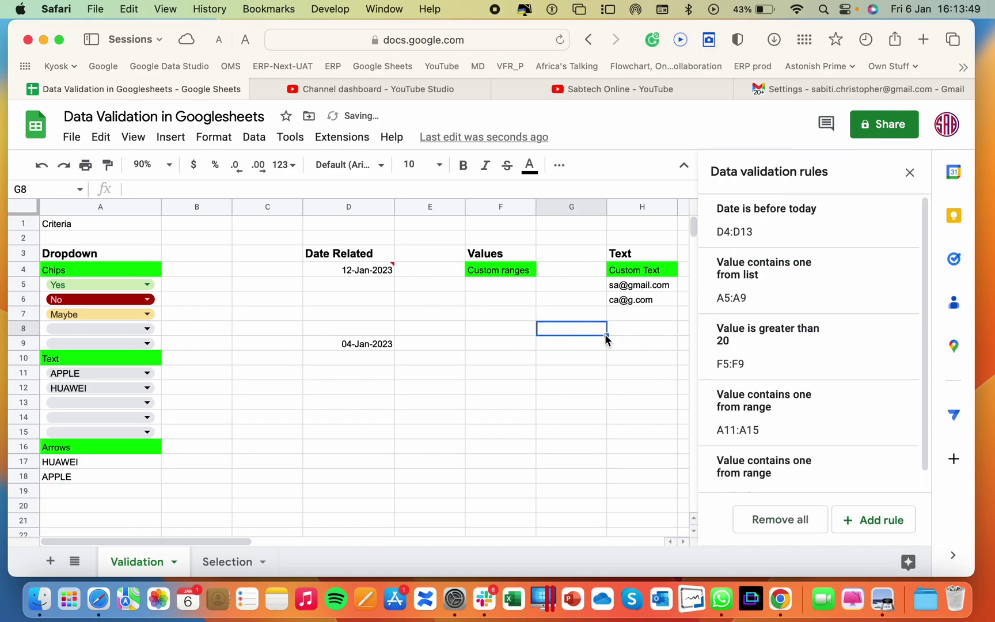
{"action": "left_click", "coordinate": [504, 288]}
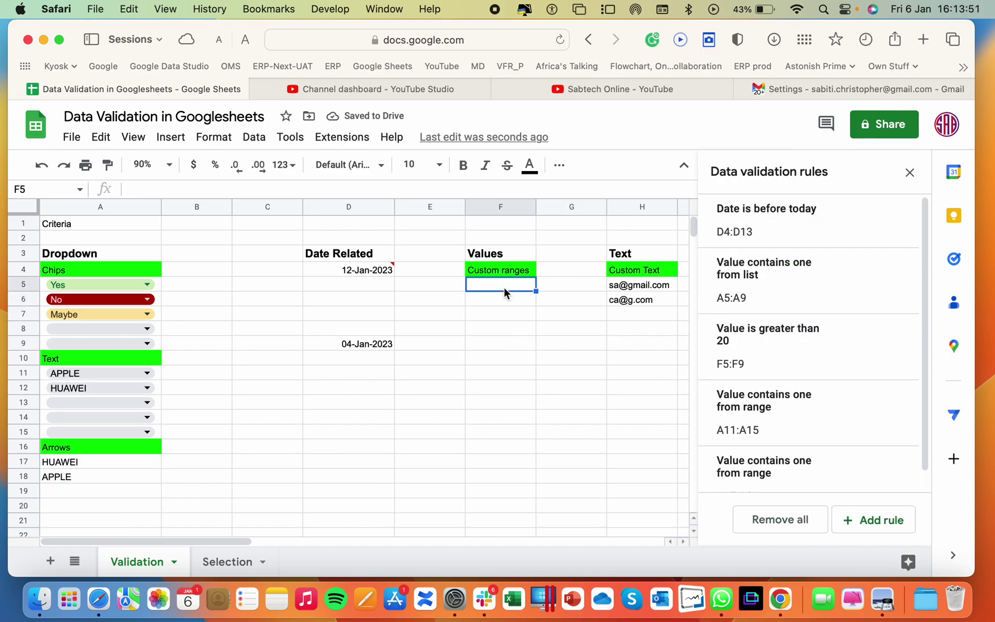
{"action": "type", "text": "30"}
{"action": "key", "text": "Return"}
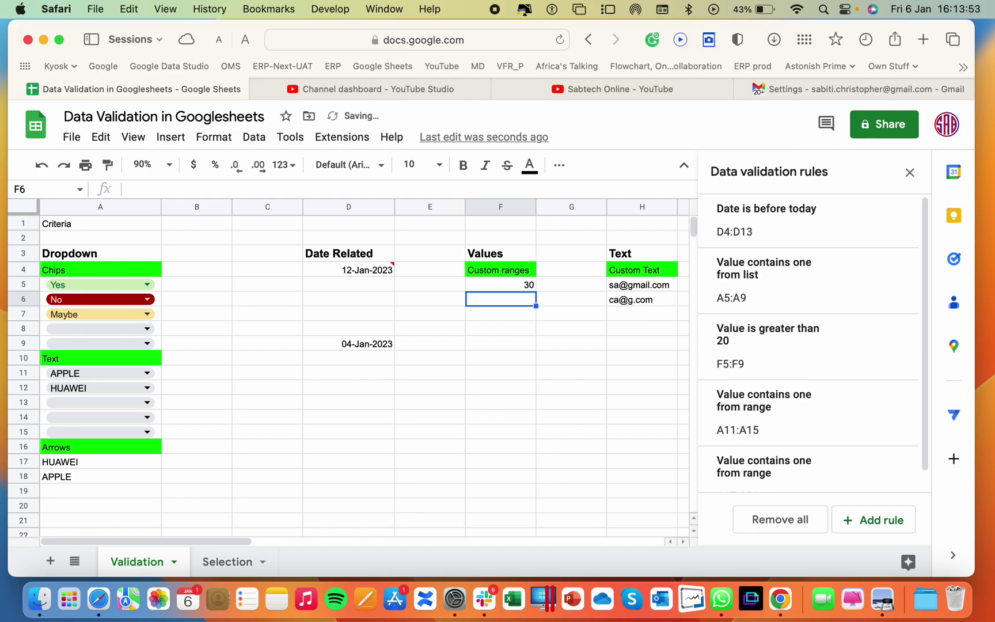
{"action": "type", "text": "10"}
{"action": "key", "text": "Return"}
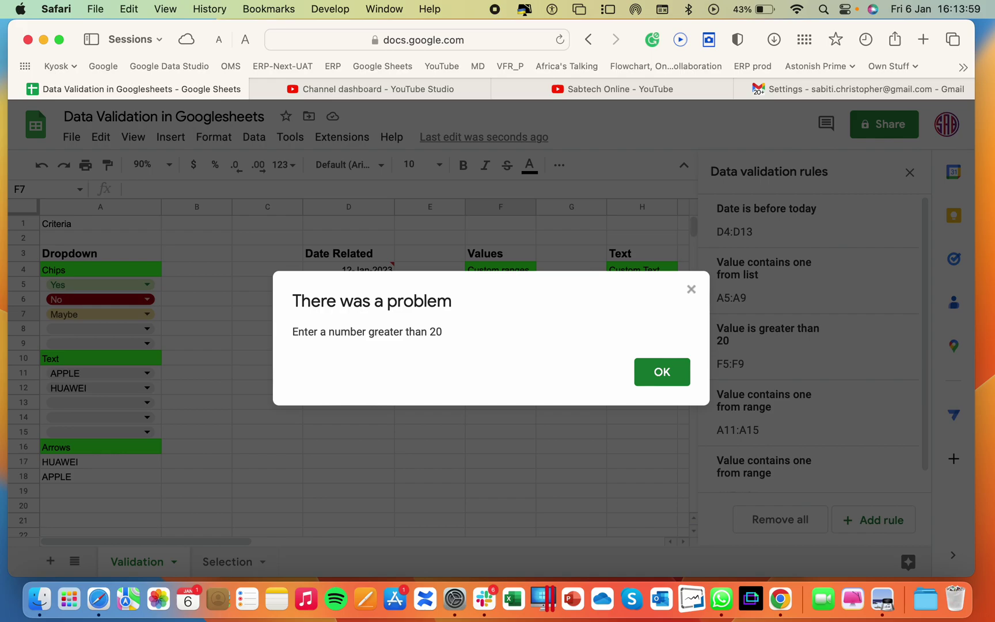
Dismiss the rejected-entry message and apply a Checkbox validation rule to H5:H8
{"action": "left_click", "coordinate": [662, 372]}
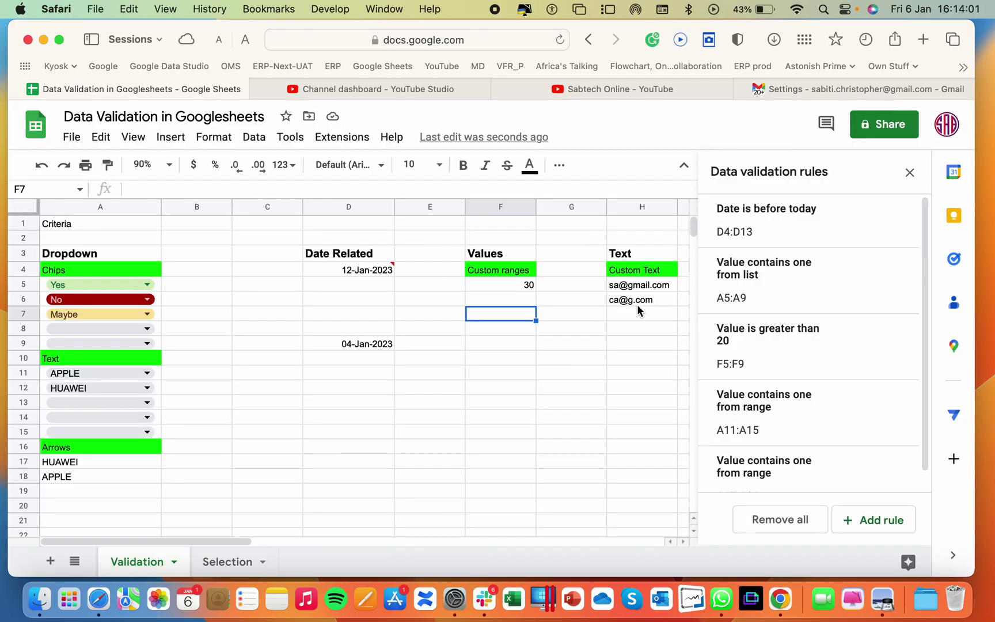
{"action": "scroll", "coordinate": [637, 305], "scroll_direction": "right", "scroll_amount": 3}
{"action": "left_click_drag", "start_coordinate": [472, 287], "coordinate": [469, 329]}
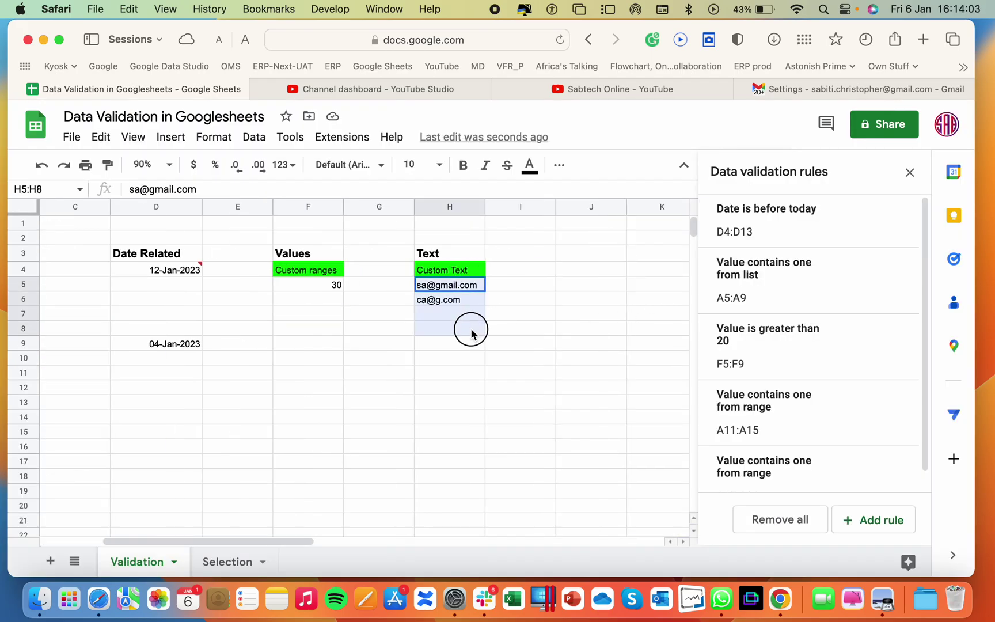
{"action": "left_click", "coordinate": [887, 531]}
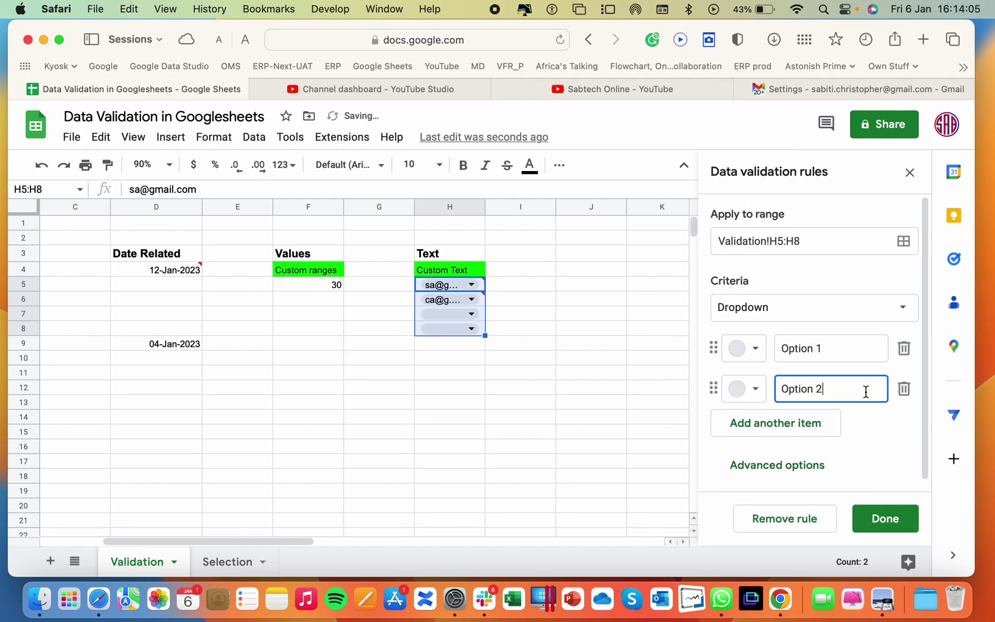
{"action": "left_click", "coordinate": [784, 303]}
{"action": "scroll", "coordinate": [817, 406], "scroll_direction": "down", "scroll_amount": 6}
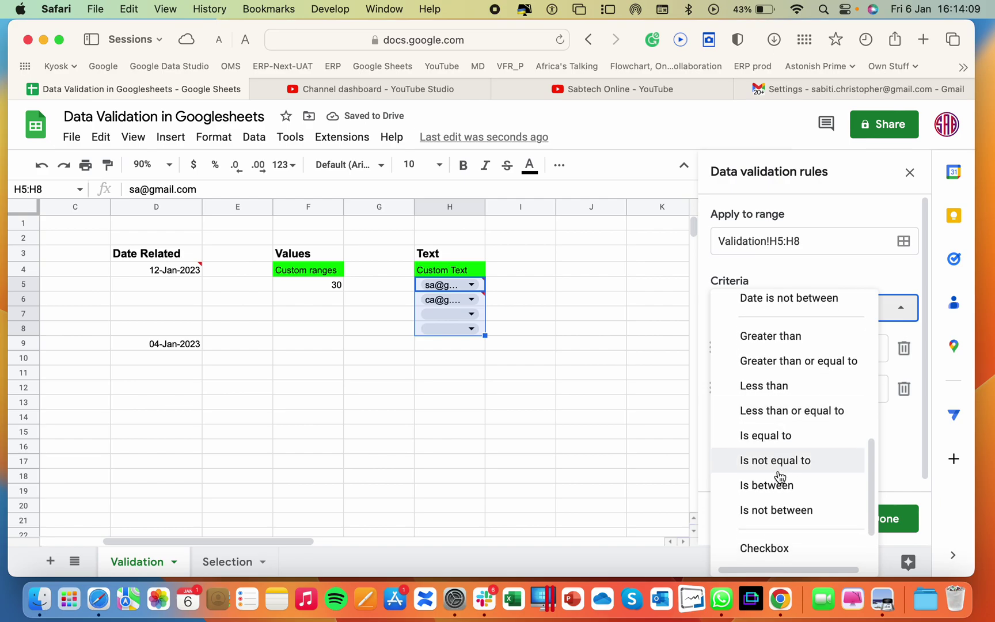
{"action": "scroll", "coordinate": [777, 475], "scroll_direction": "down", "scroll_amount": 2}
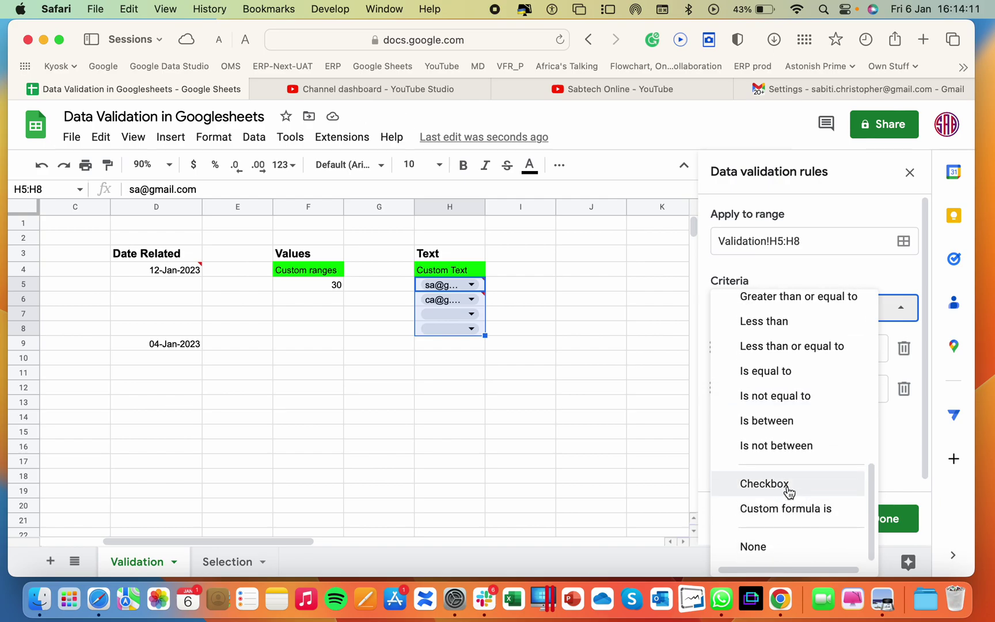
{"action": "left_click", "coordinate": [781, 484]}
Clear the old email entries from H5:H8 and close the rule editor
{"action": "left_click", "coordinate": [493, 327]}
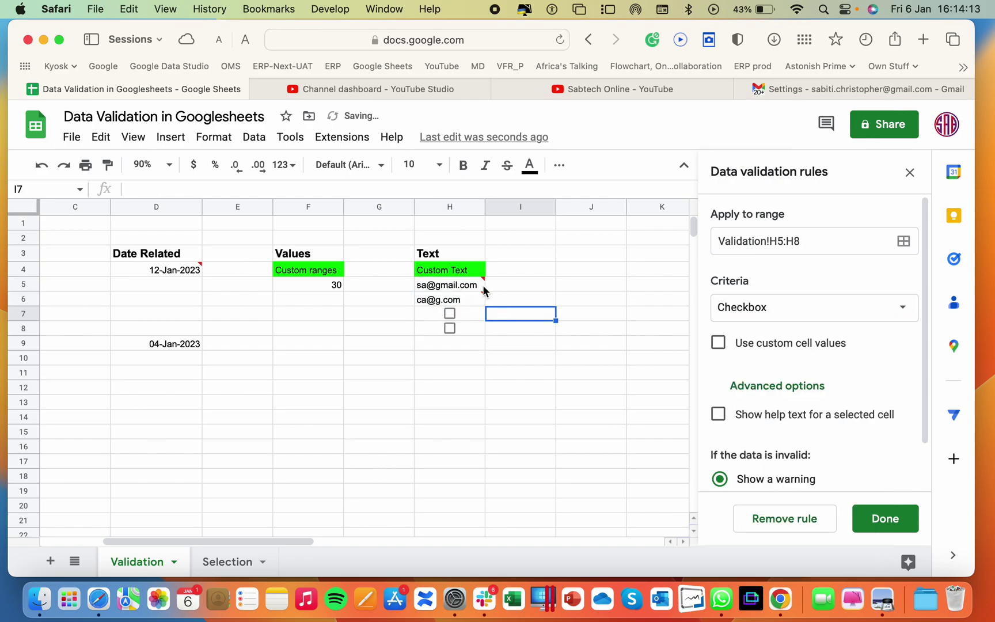
{"action": "left_click_drag", "start_coordinate": [482, 285], "coordinate": [475, 331]}
{"action": "key", "text": "Delete"}
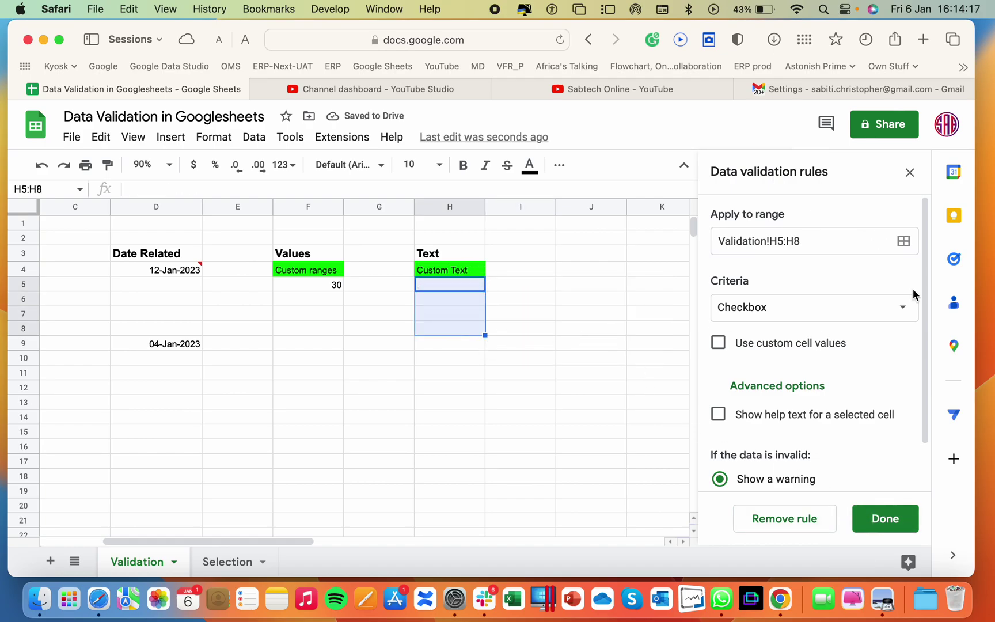
{"action": "left_click", "coordinate": [892, 522]}
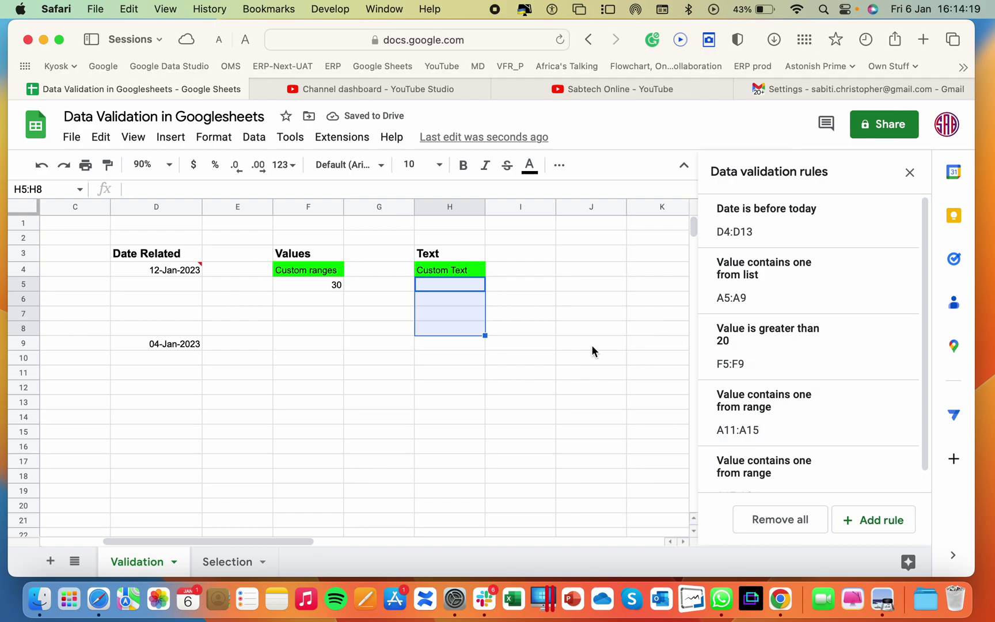
Add a Checkbox validation rule covering H5:H10 and save it
{"action": "left_click", "coordinate": [536, 349]}
{"action": "left_click_drag", "start_coordinate": [419, 283], "coordinate": [441, 362]}
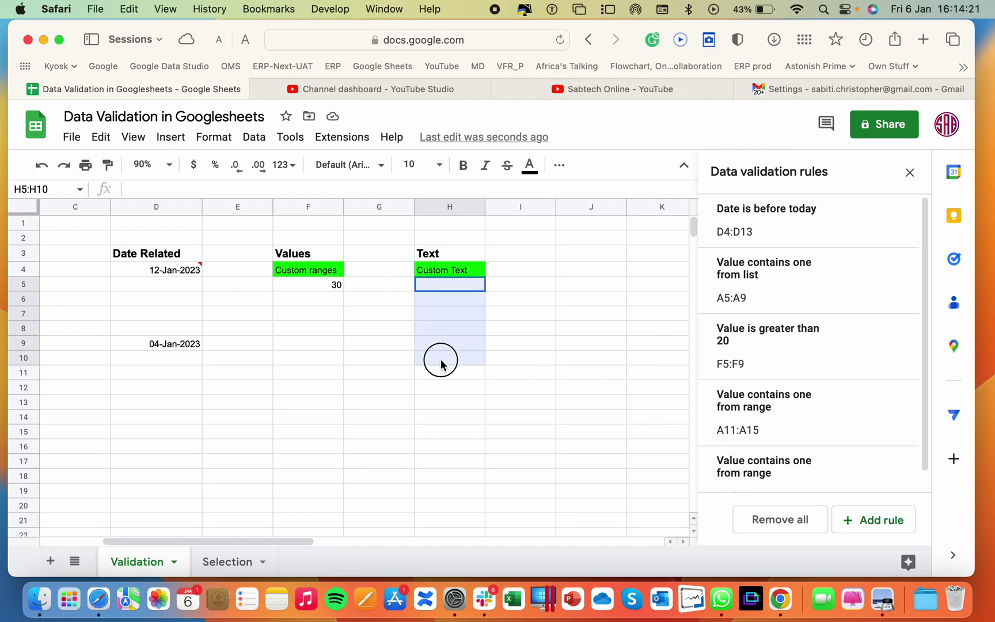
{"action": "left_click", "coordinate": [881, 522]}
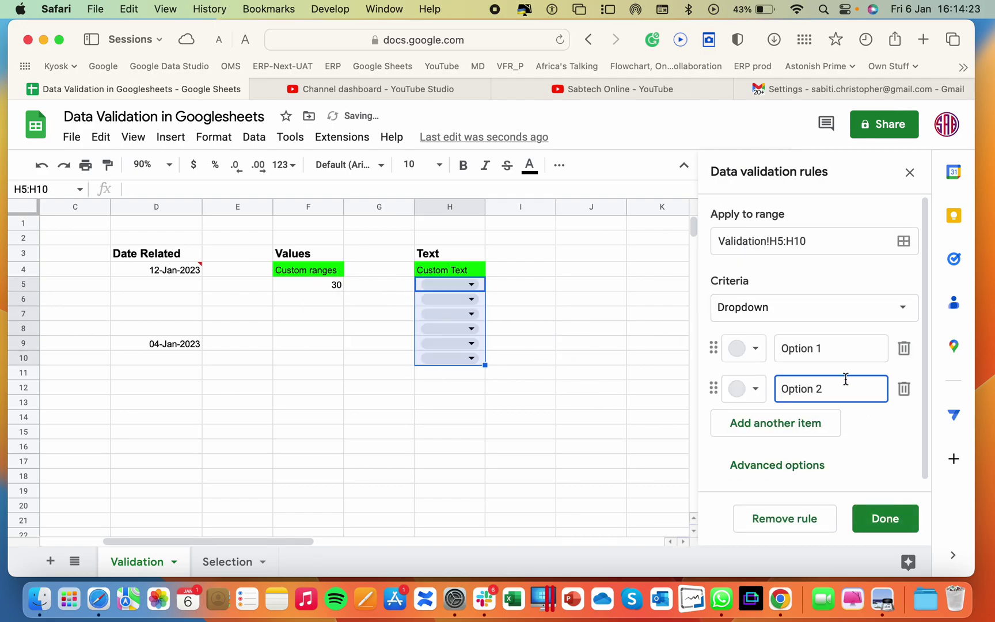
{"action": "left_click", "coordinate": [789, 311]}
{"action": "scroll", "coordinate": [792, 472], "scroll_direction": "down", "scroll_amount": 10}
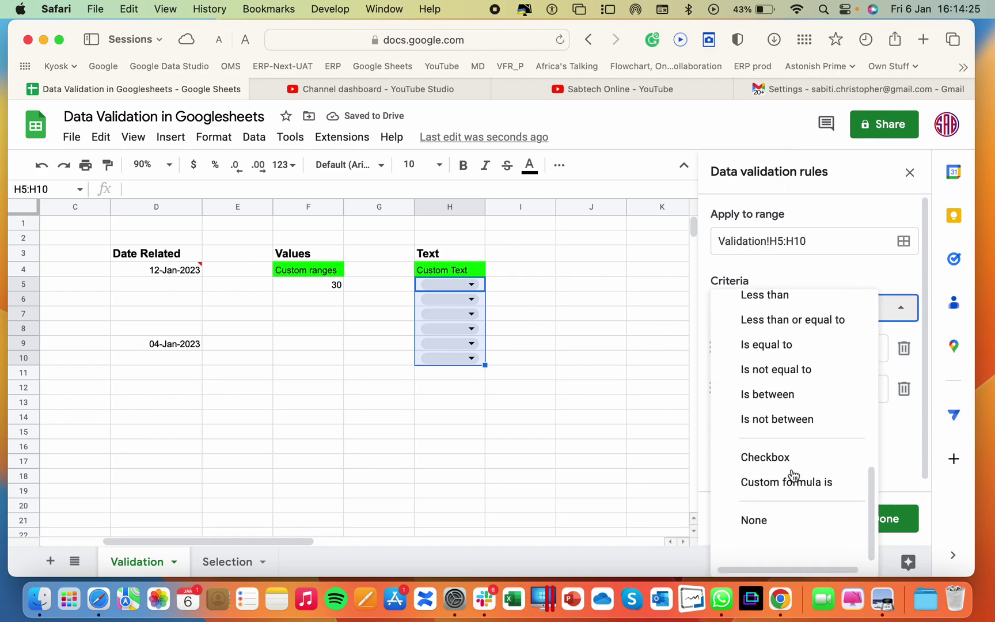
{"action": "left_click", "coordinate": [772, 483]}
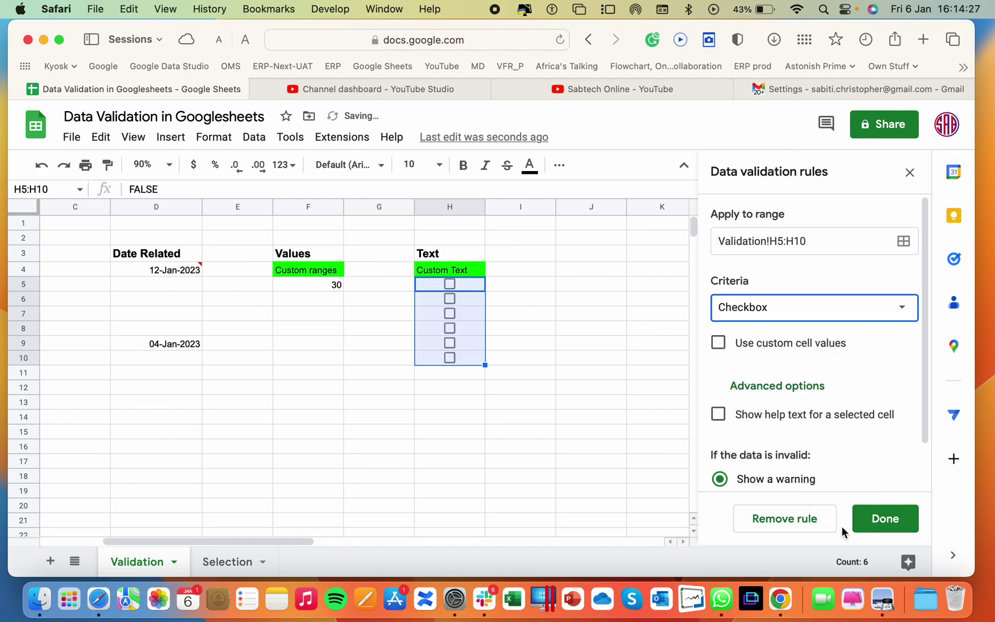
{"action": "left_click", "coordinate": [877, 521]}
Tick the checkboxes in H5 through H9
{"action": "left_click", "coordinate": [487, 402]}
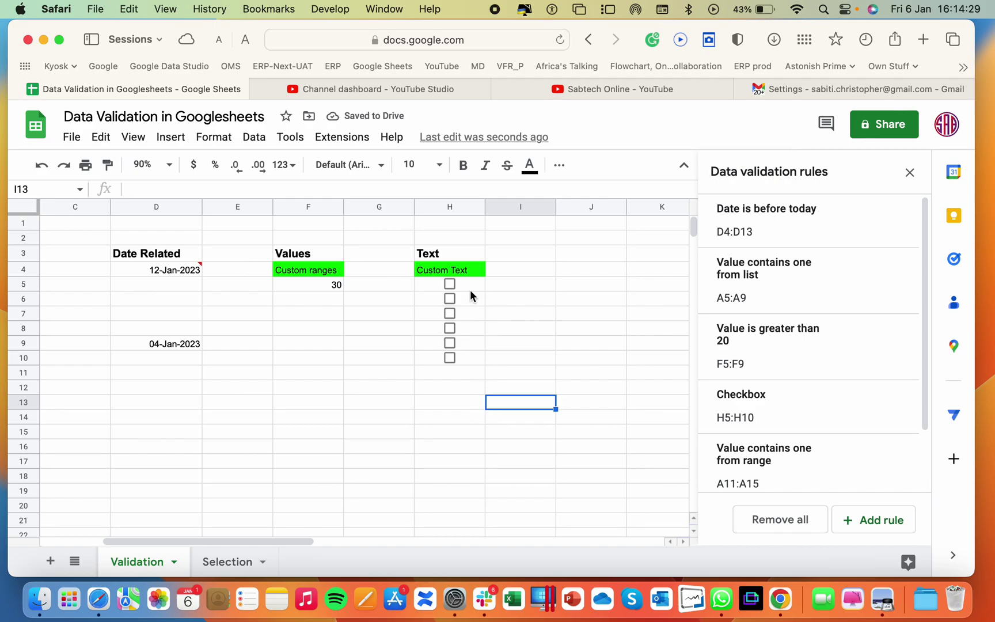
{"action": "left_click", "coordinate": [450, 284]}
{"action": "left_click", "coordinate": [450, 298]}
{"action": "left_click", "coordinate": [450, 313]}
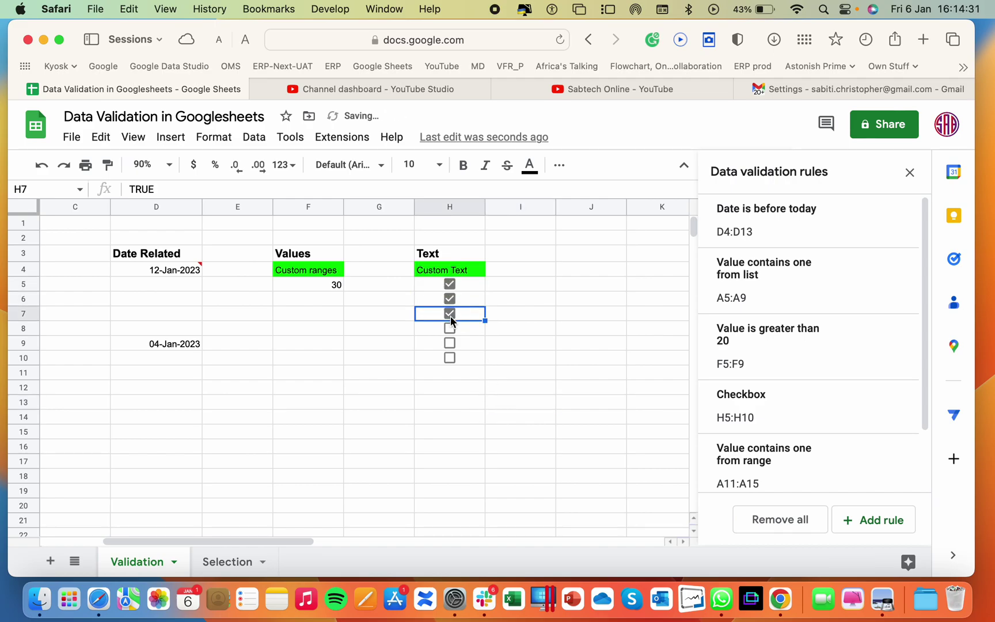
{"action": "left_click", "coordinate": [450, 328]}
{"action": "left_click", "coordinate": [450, 342]}
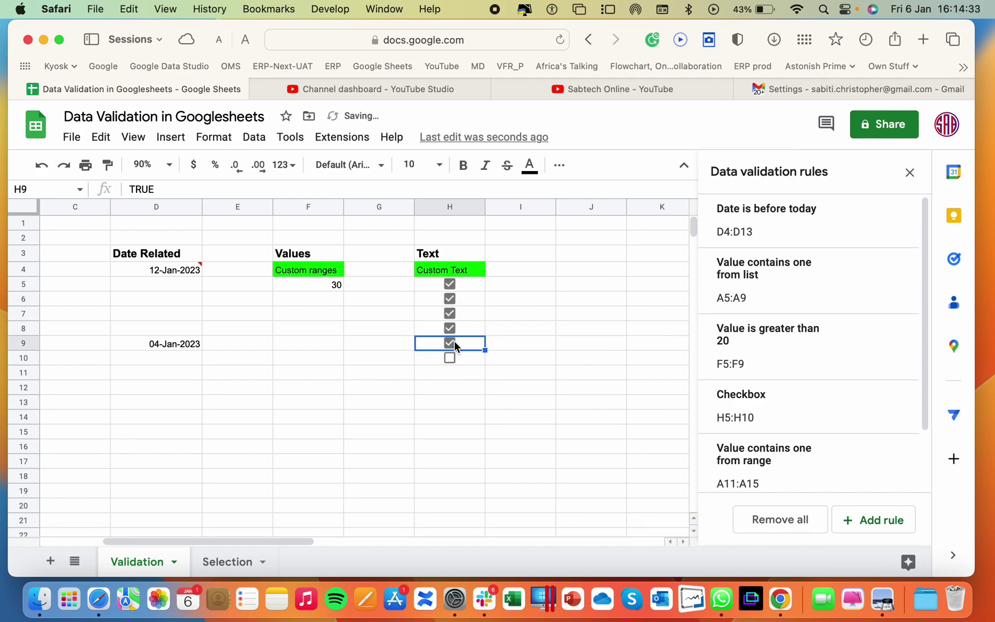
Untick H5 and H7 and delete the checkbox from H6
{"action": "left_click", "coordinate": [450, 284]}
{"action": "left_click", "coordinate": [450, 298]}
{"action": "key", "text": "Delete"}
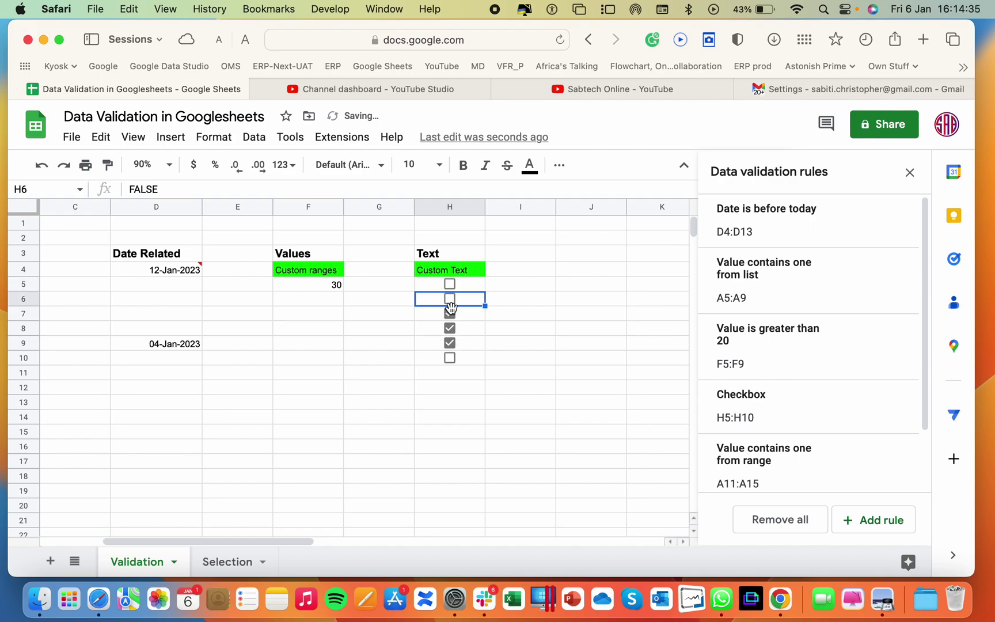
{"action": "left_click", "coordinate": [450, 313]}
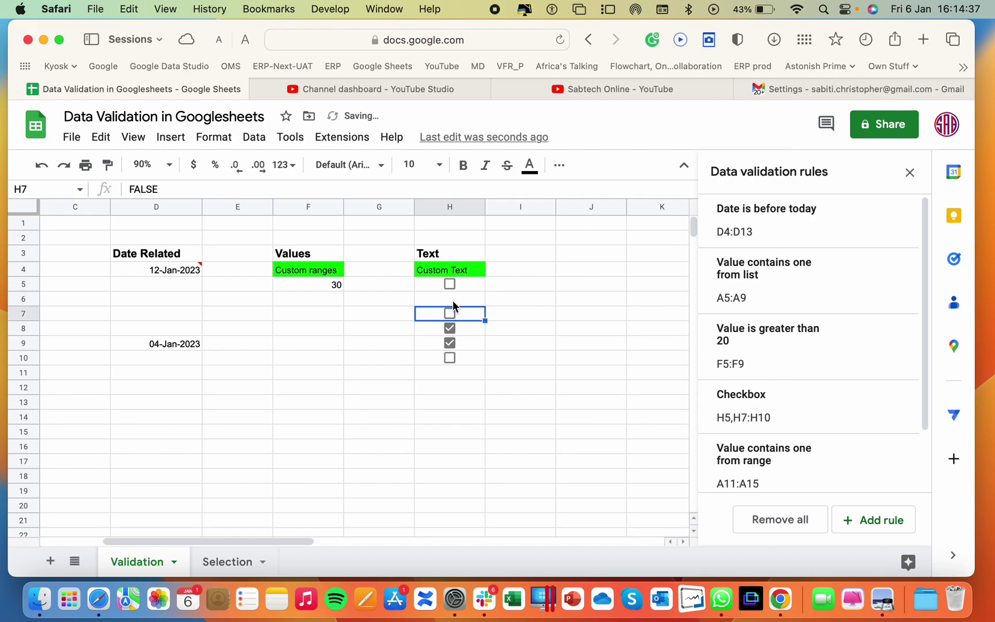
{"action": "left_click", "coordinate": [452, 302]}
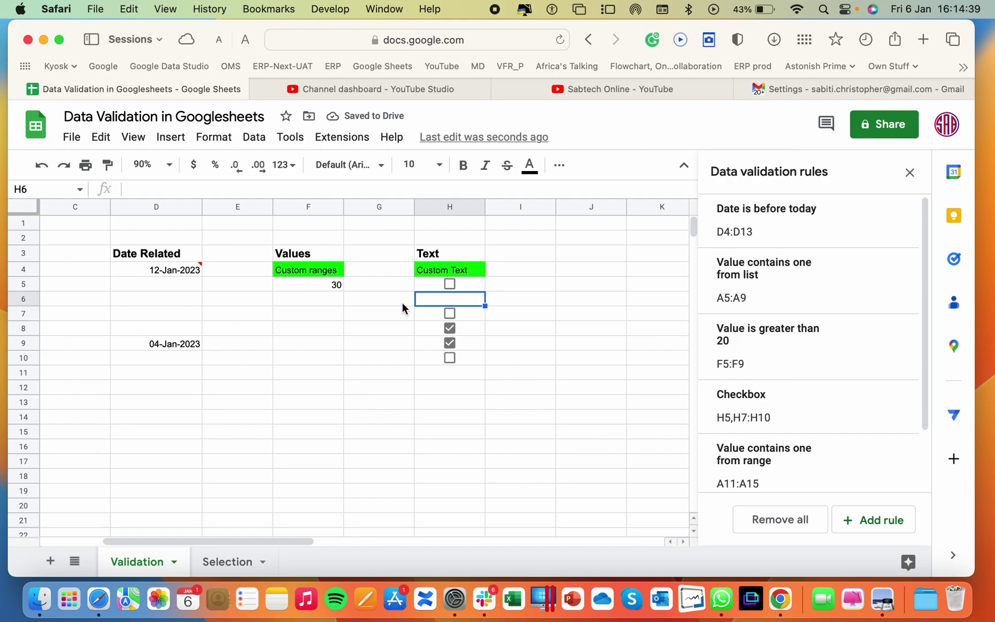
{"action": "scroll", "coordinate": [403, 302], "scroll_direction": "left", "scroll_amount": 5}
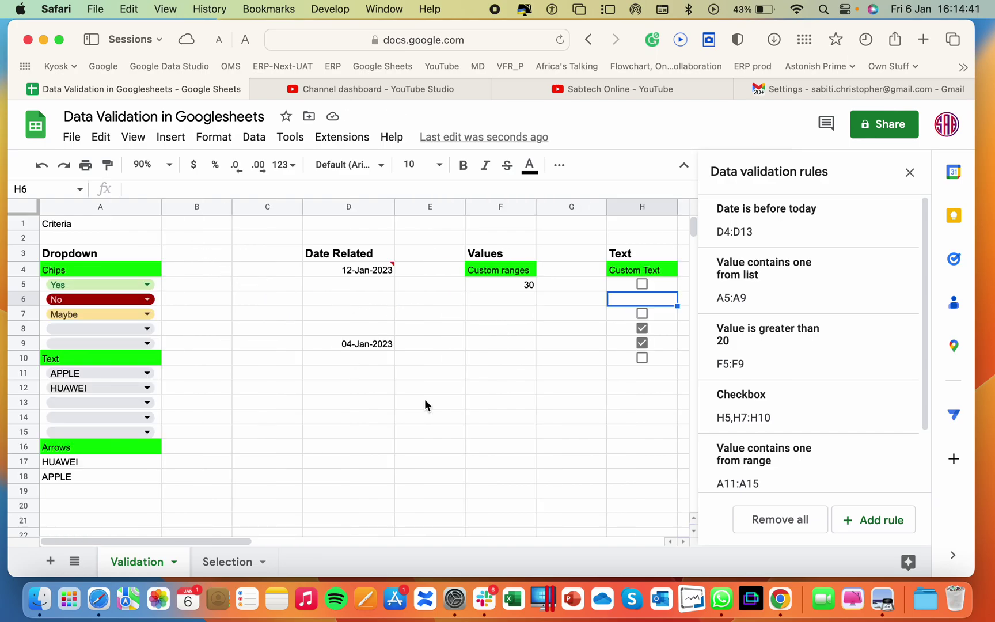